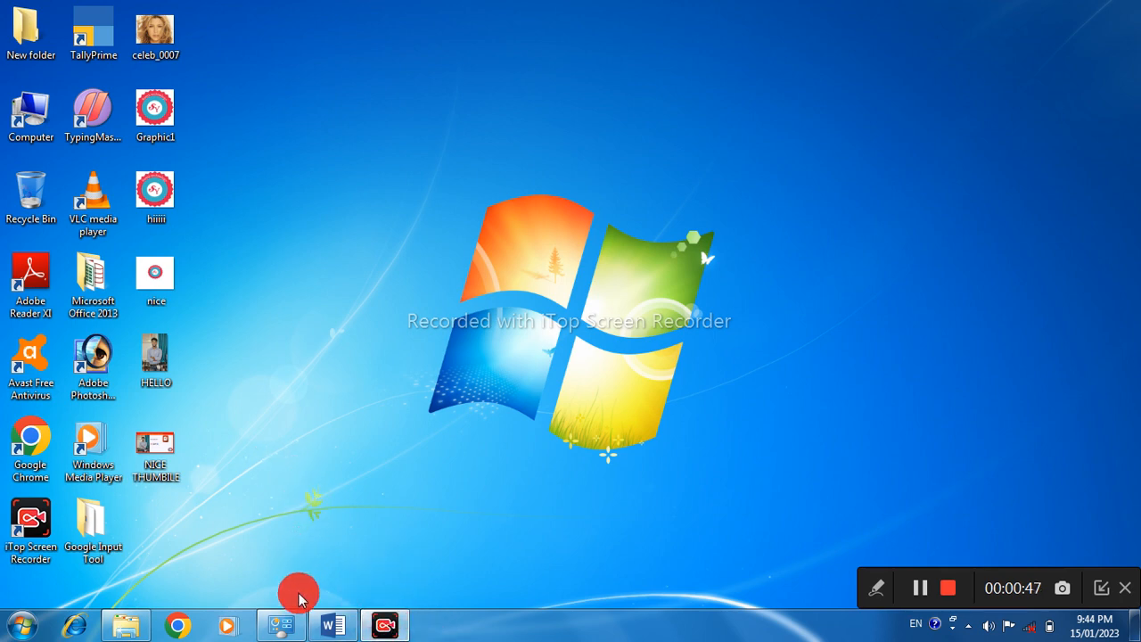
Switch to the open Word document and apply the solid round bullet to all five paragraphs
{"action": "left_click", "coordinate": [331, 626]}
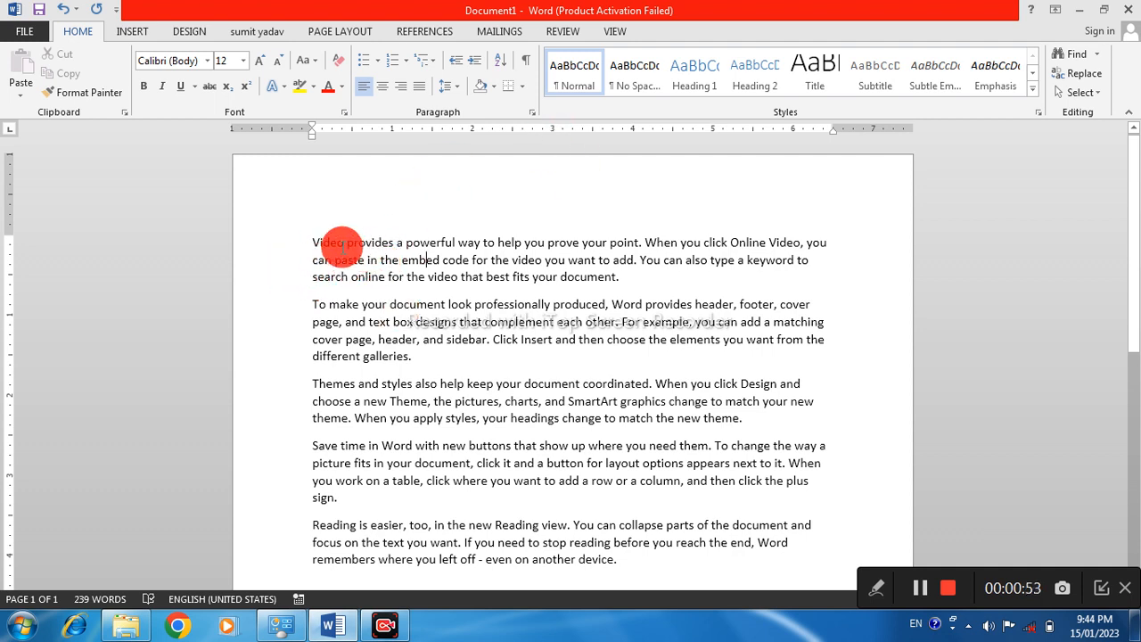
{"action": "left_click_drag", "start_coordinate": [308, 242], "coordinate": [636, 557]}
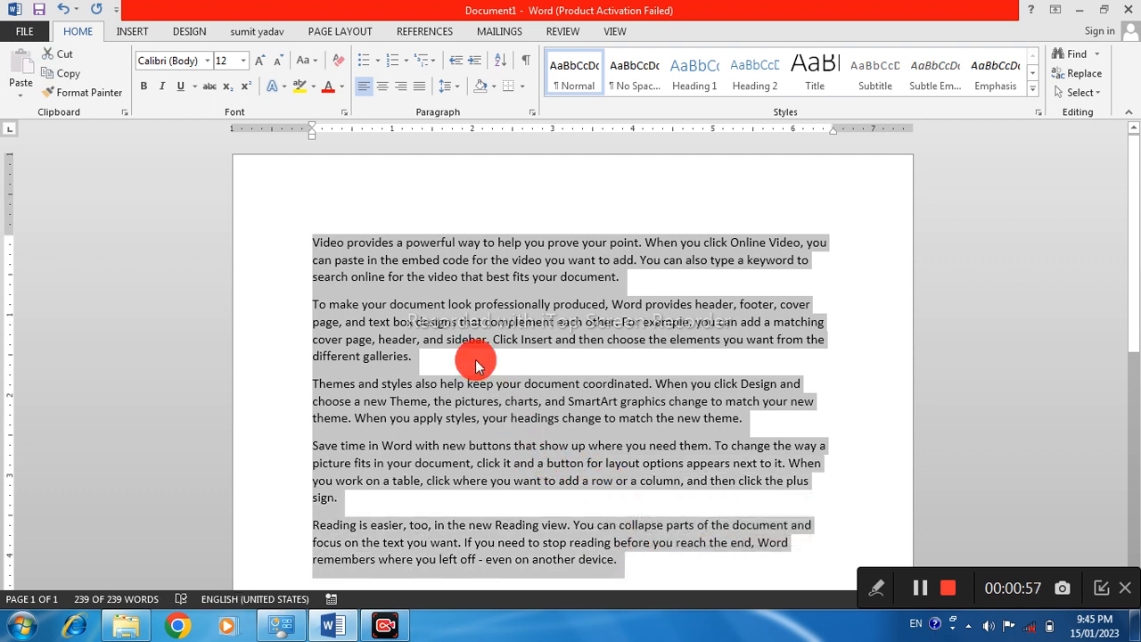
{"action": "left_click", "coordinate": [475, 357]}
{"action": "left_click_drag", "start_coordinate": [311, 237], "coordinate": [629, 558]}
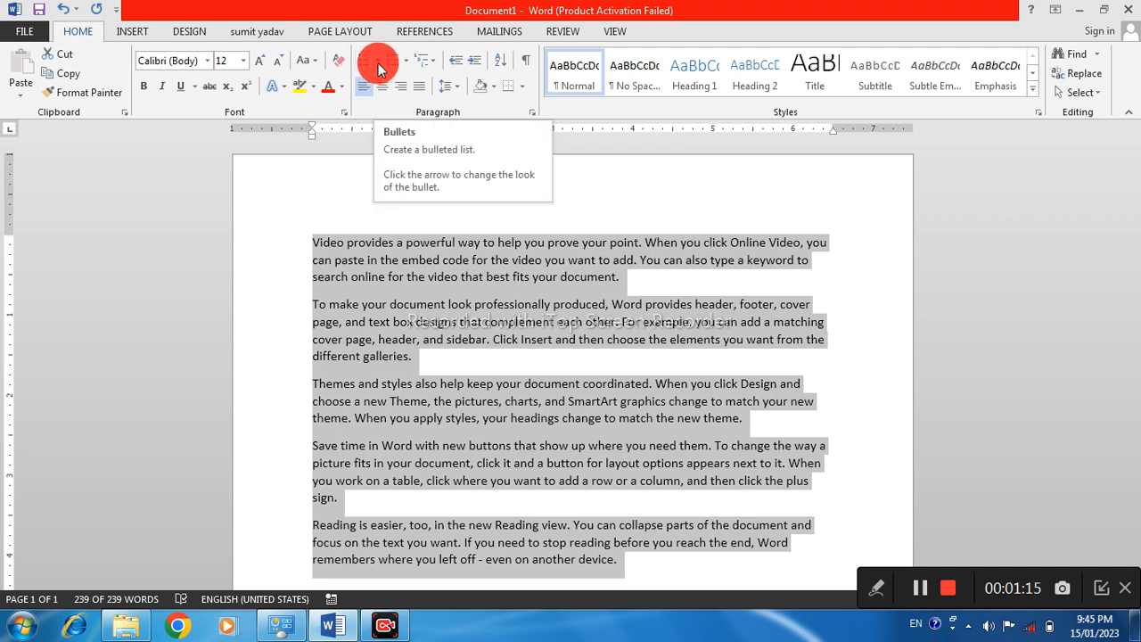
{"action": "left_click", "coordinate": [378, 60]}
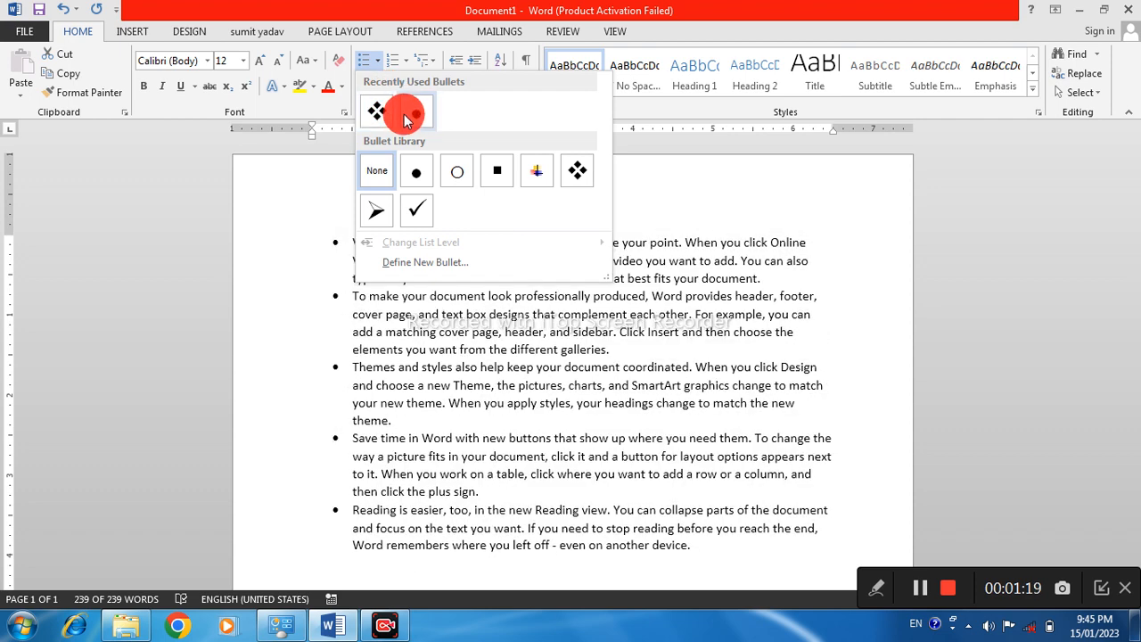
{"action": "left_click", "coordinate": [405, 115]}
{"action": "left_click", "coordinate": [367, 296]}
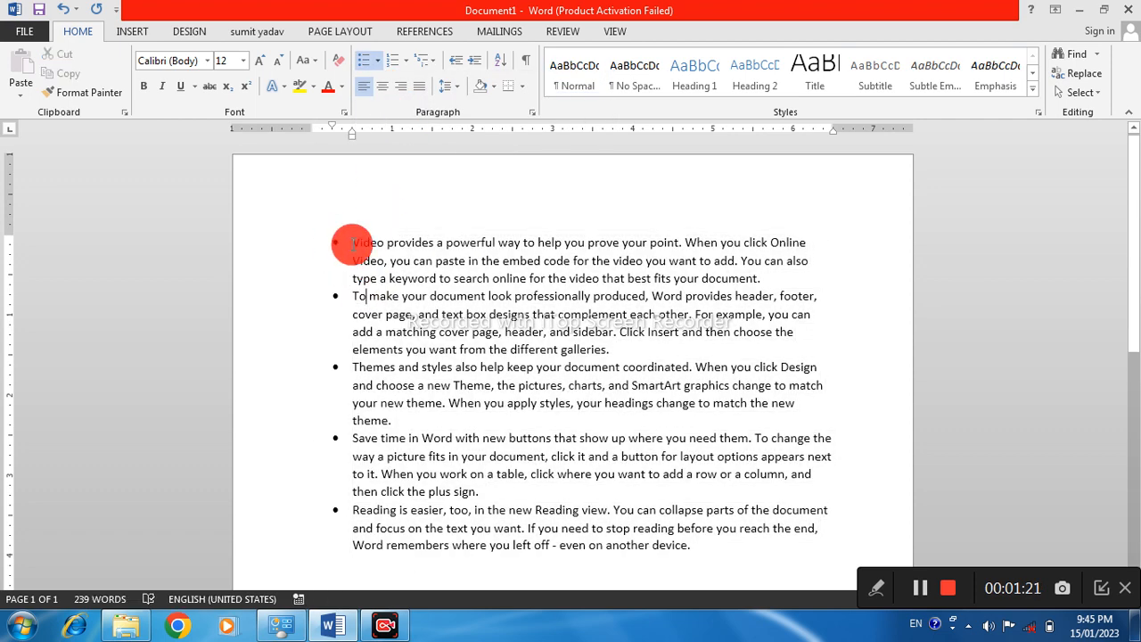
Examine the bulleted paragraphs one by one, highlighting their text to see where each bullet point starts and ends
{"action": "left_click_drag", "start_coordinate": [354, 246], "coordinate": [520, 261]}
{"action": "left_click", "coordinate": [371, 247]}
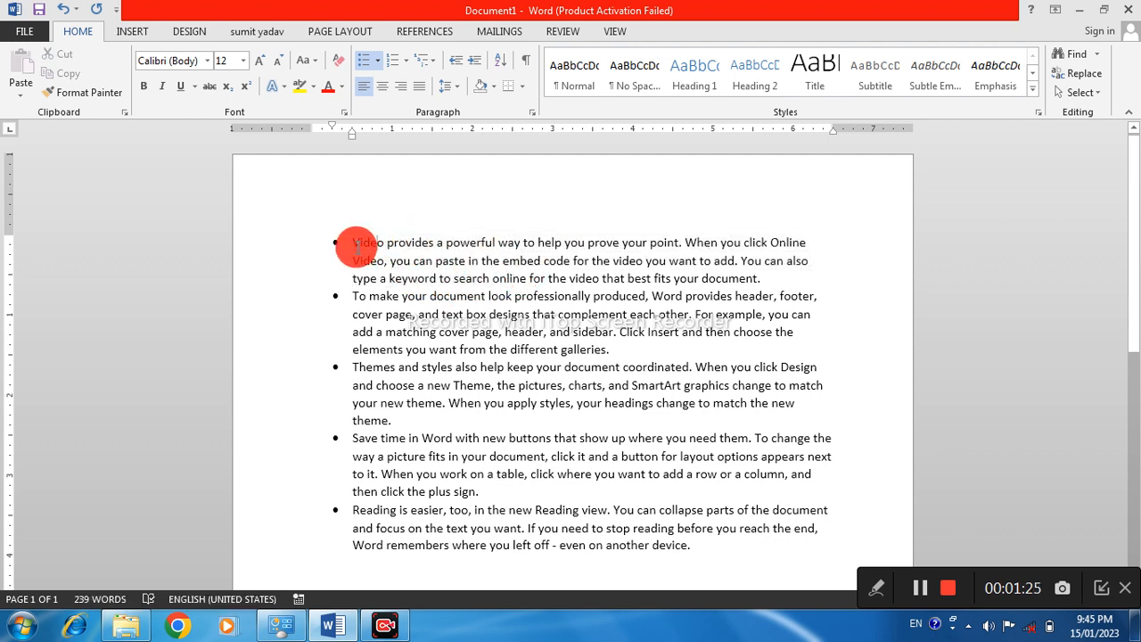
{"action": "left_click_drag", "start_coordinate": [357, 244], "coordinate": [754, 279]}
{"action": "triple_click", "coordinate": [459, 354]}
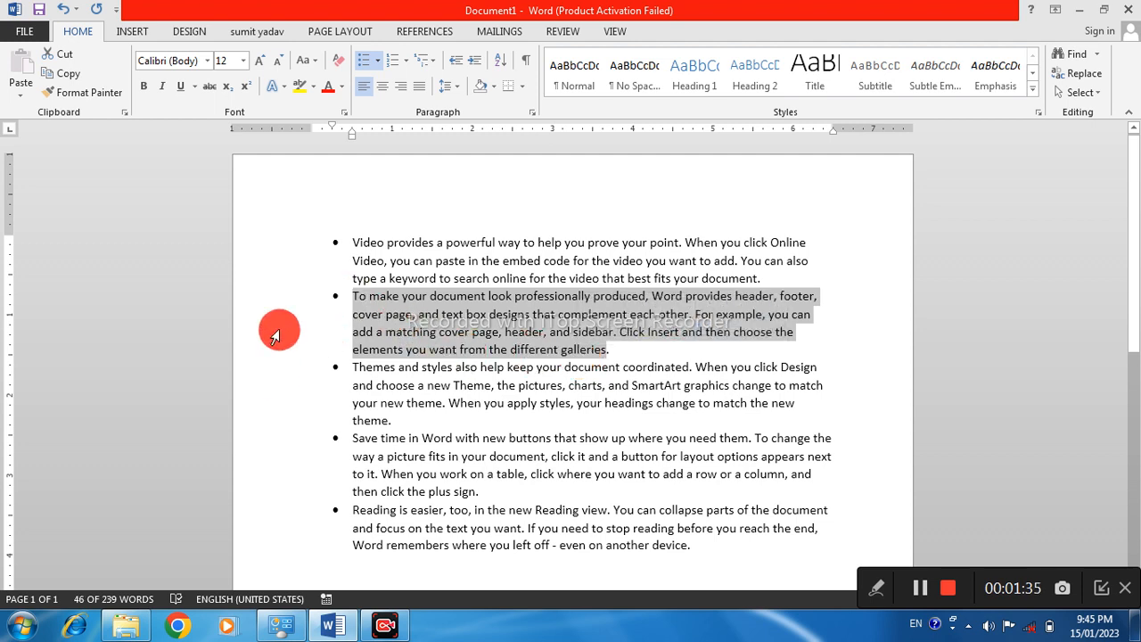
{"action": "left_click", "coordinate": [352, 366]}
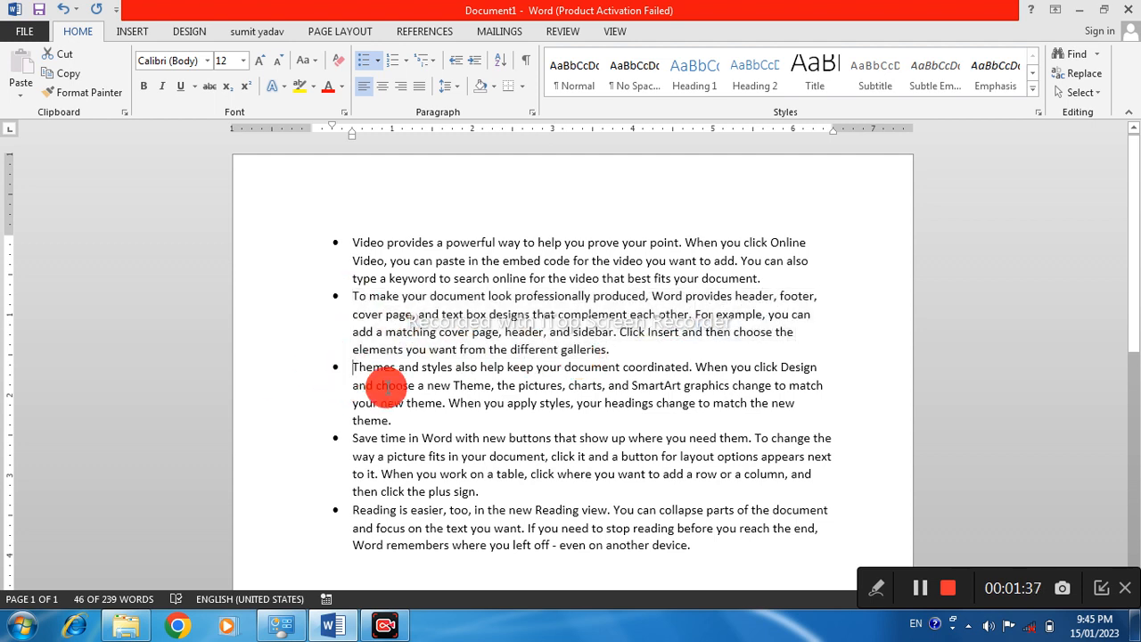
{"action": "triple_click", "coordinate": [385, 385]}
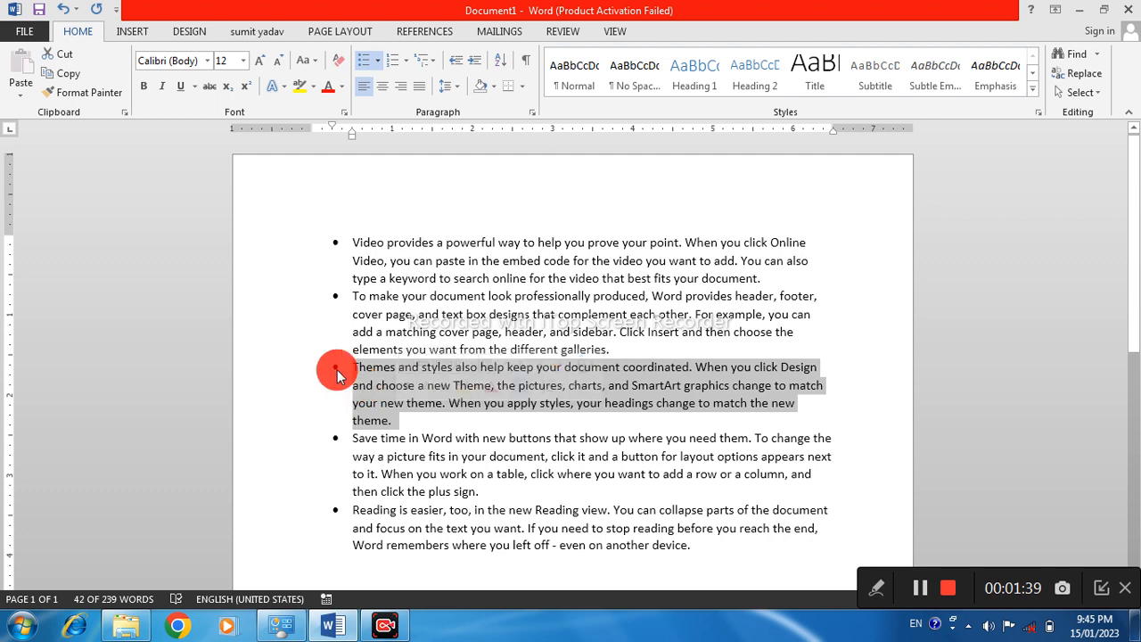
{"action": "left_click_drag", "start_coordinate": [370, 375], "coordinate": [397, 443]}
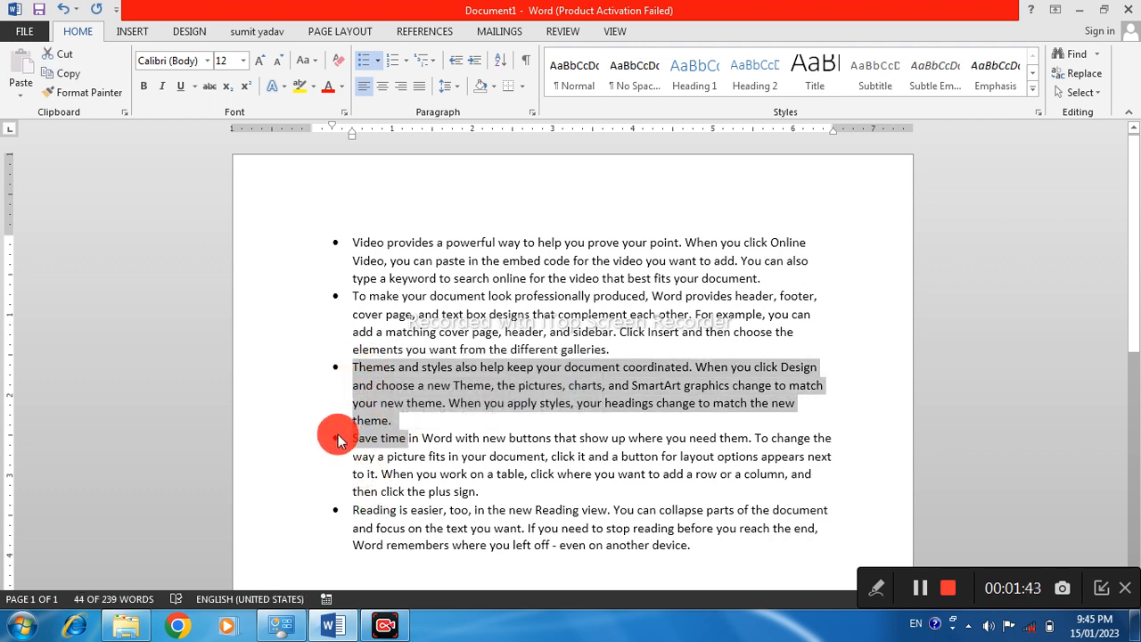
{"action": "left_click", "coordinate": [393, 296]}
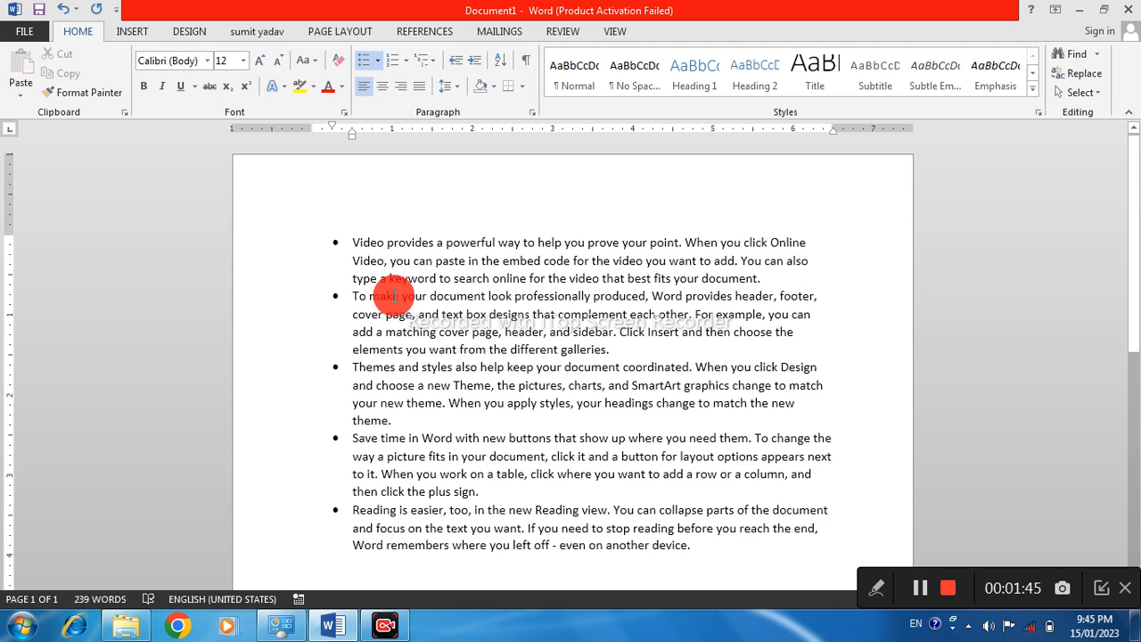
Change the bullets of the whole document to the check mark from the bullet library
{"action": "key", "text": "ctrl+a"}
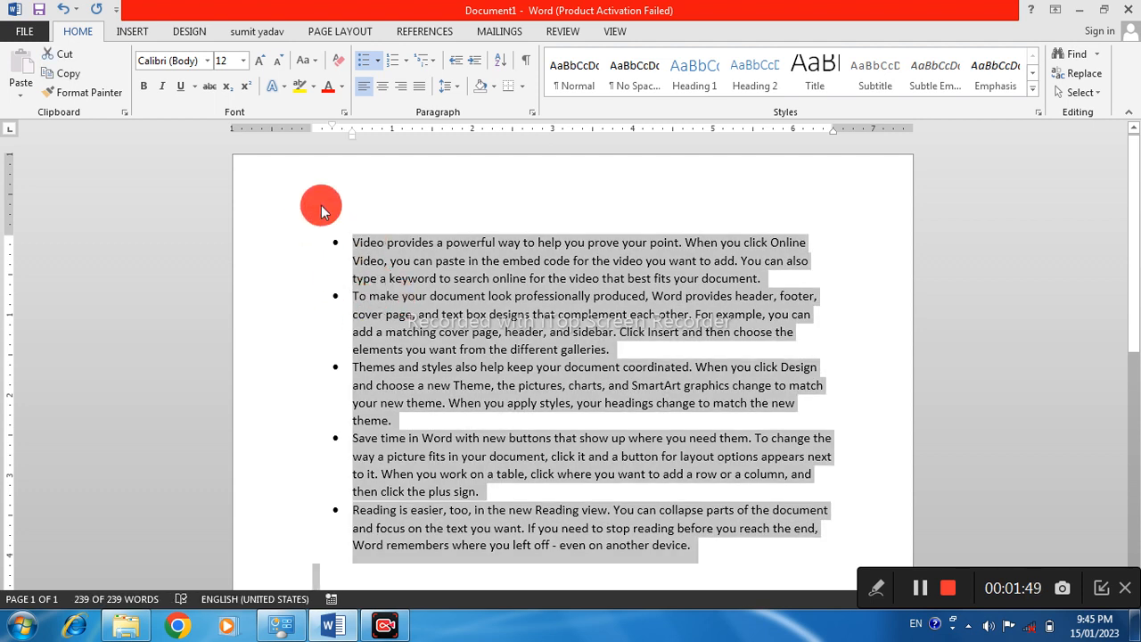
{"action": "left_click", "coordinate": [376, 59]}
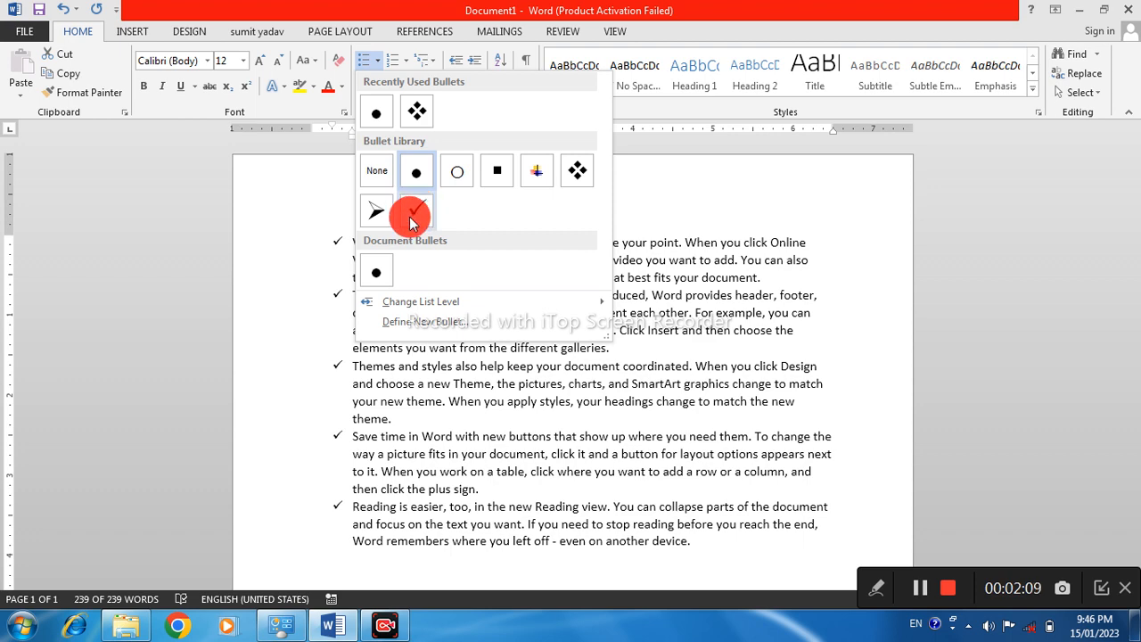
{"action": "left_click", "coordinate": [412, 222]}
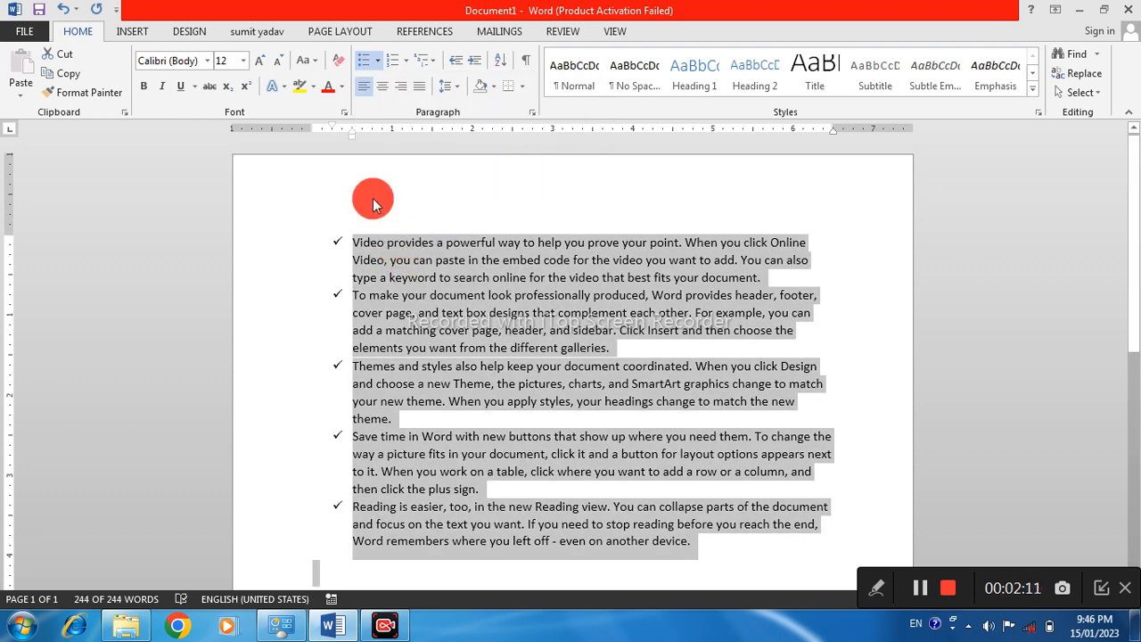
Define a new bullet from the Wingdings smiley face symbol, character code 74, and apply it to all the selected paragraphs
{"action": "left_click", "coordinate": [377, 60]}
{"action": "mouse_move", "coordinate": [444, 304]}
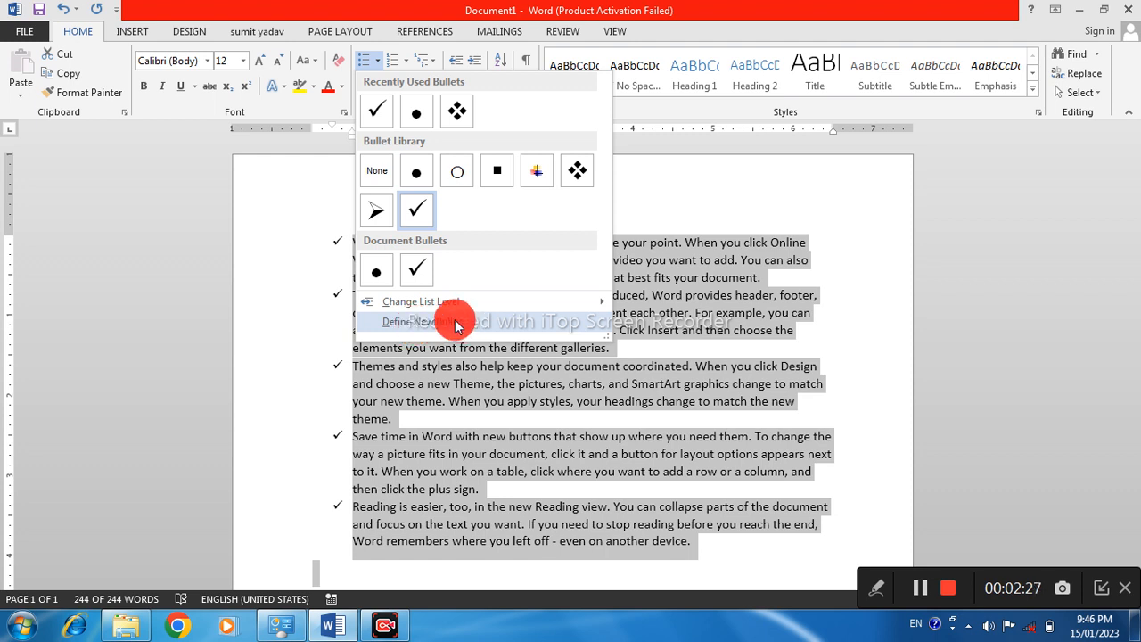
{"action": "left_click", "coordinate": [435, 330]}
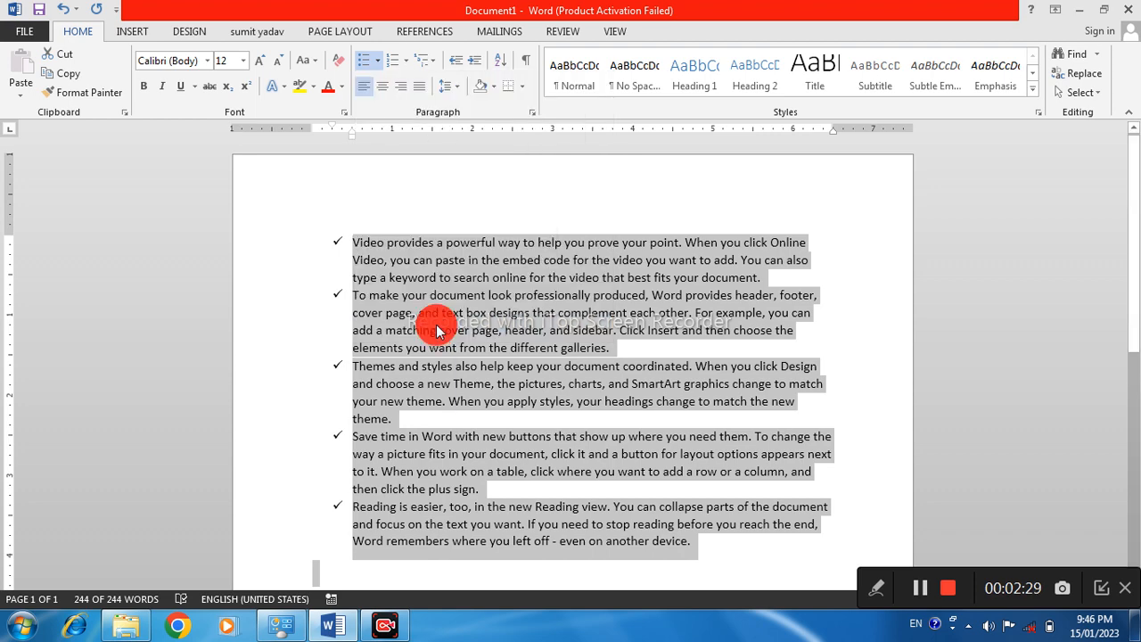
{"action": "left_click_drag", "start_coordinate": [535, 161], "coordinate": [163, 188]}
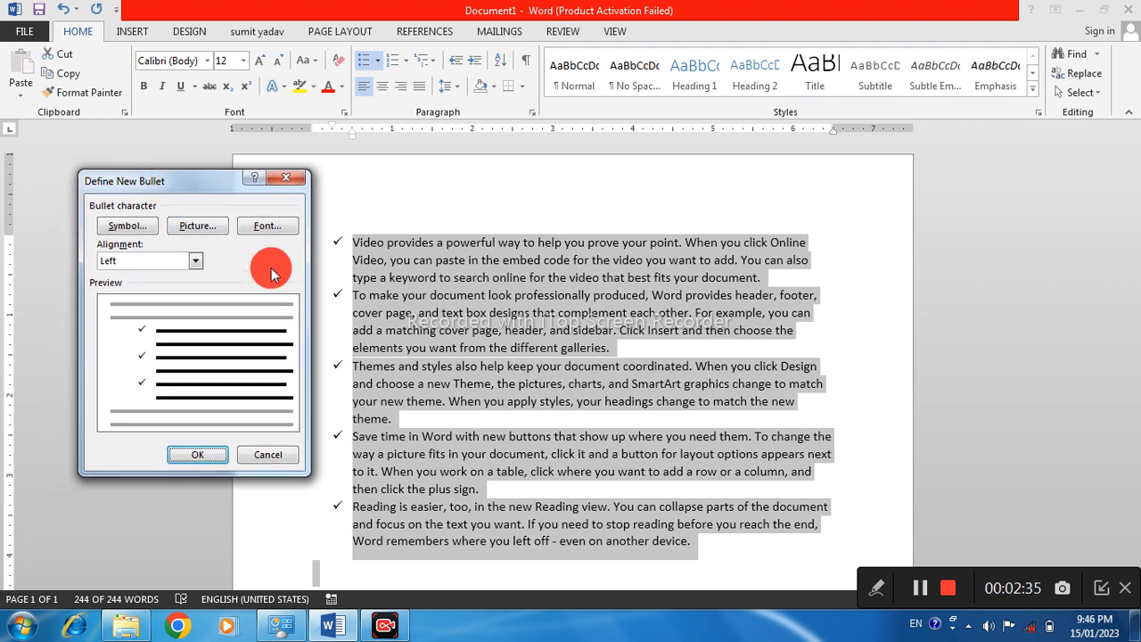
{"action": "left_click", "coordinate": [140, 228]}
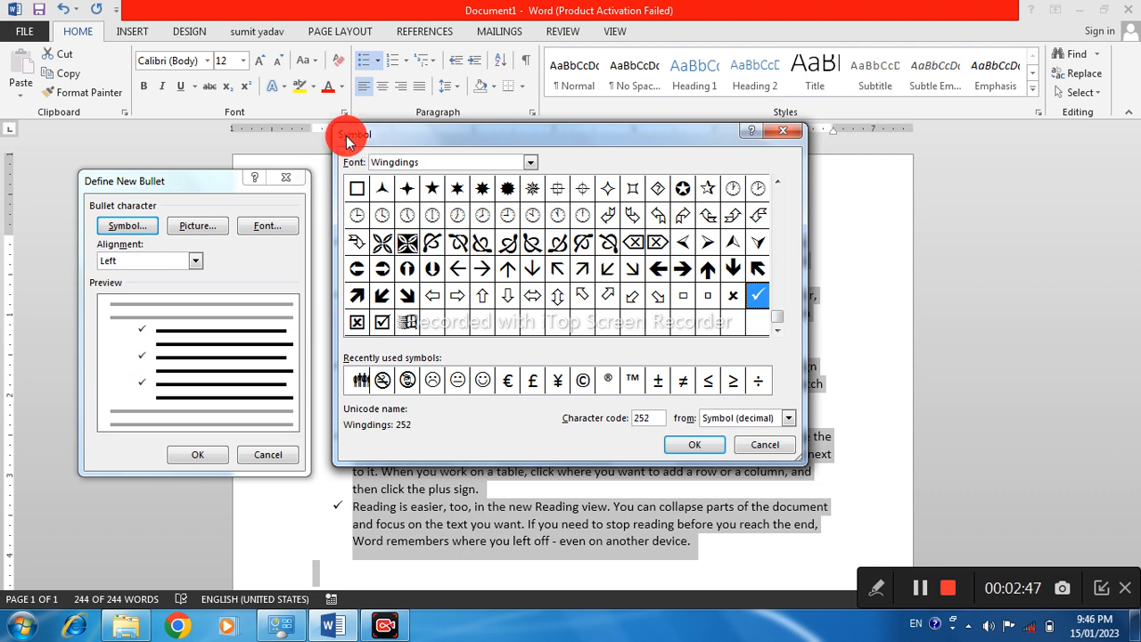
{"action": "left_click", "coordinate": [405, 161]}
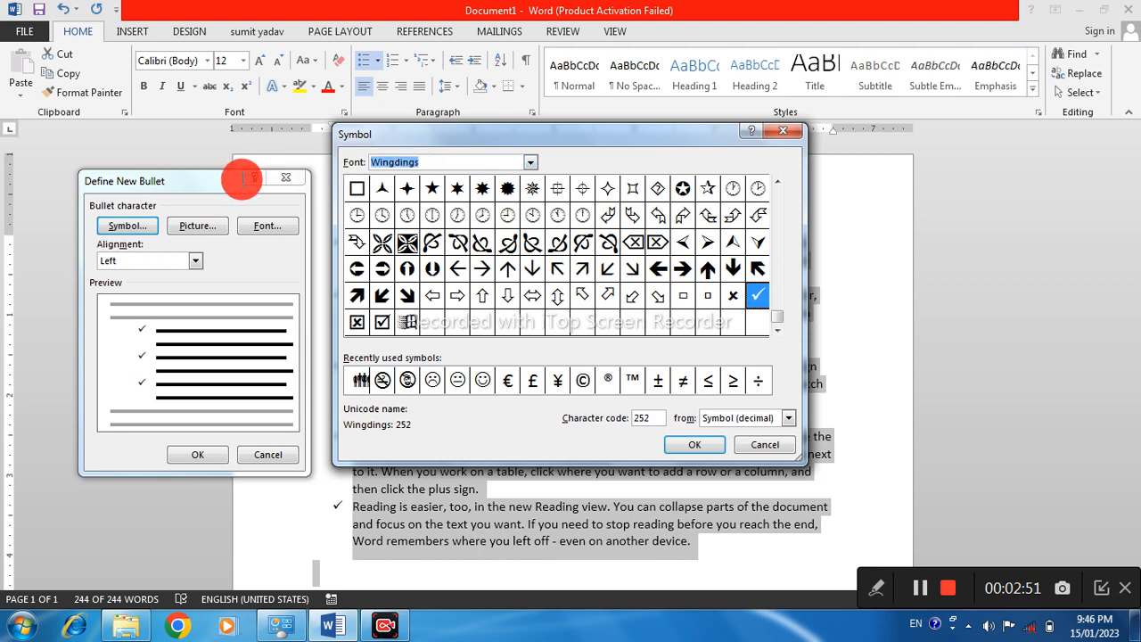
{"action": "left_click", "coordinate": [435, 161]}
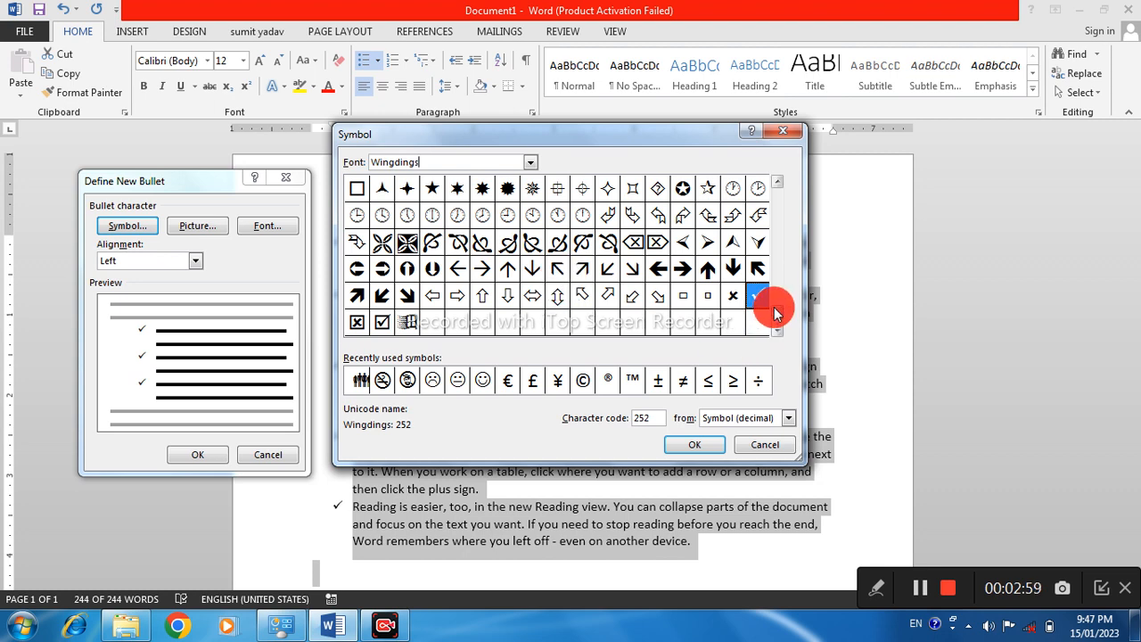
{"action": "scroll", "coordinate": [776, 298], "scroll_direction": "up", "scroll_amount": 2}
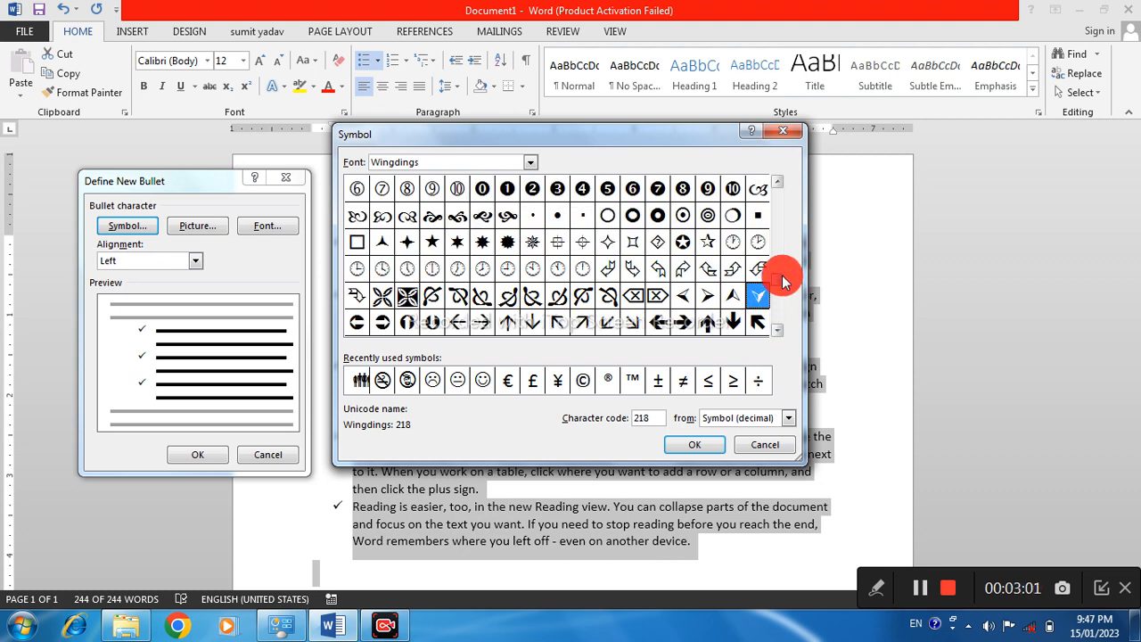
{"action": "scroll", "coordinate": [768, 221], "scroll_direction": "up", "scroll_amount": 5}
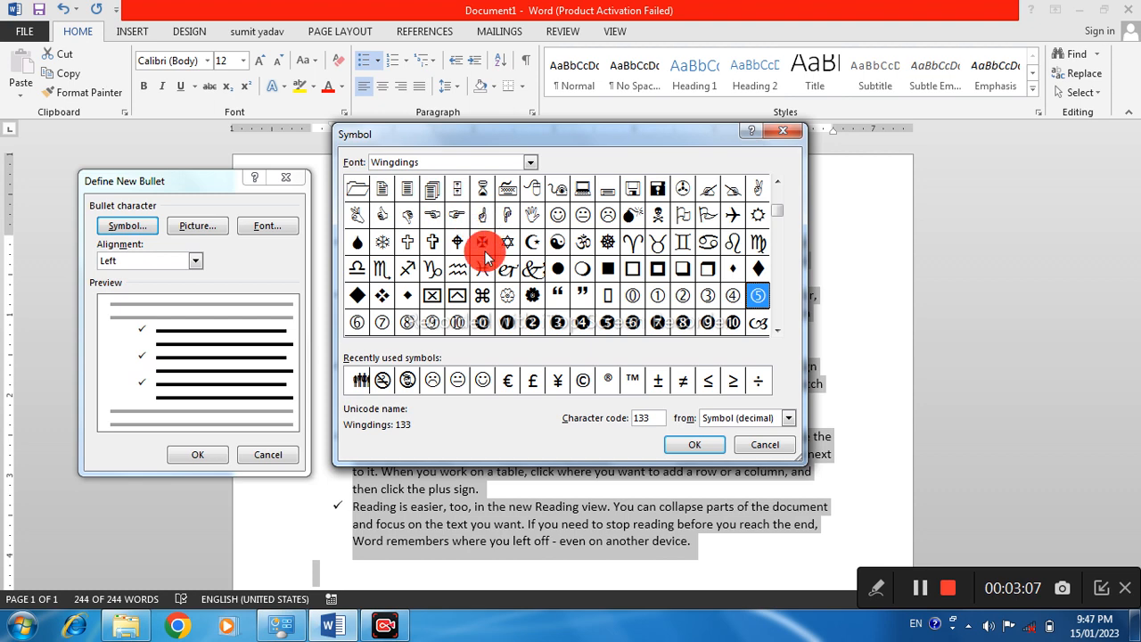
{"action": "left_click", "coordinate": [555, 215]}
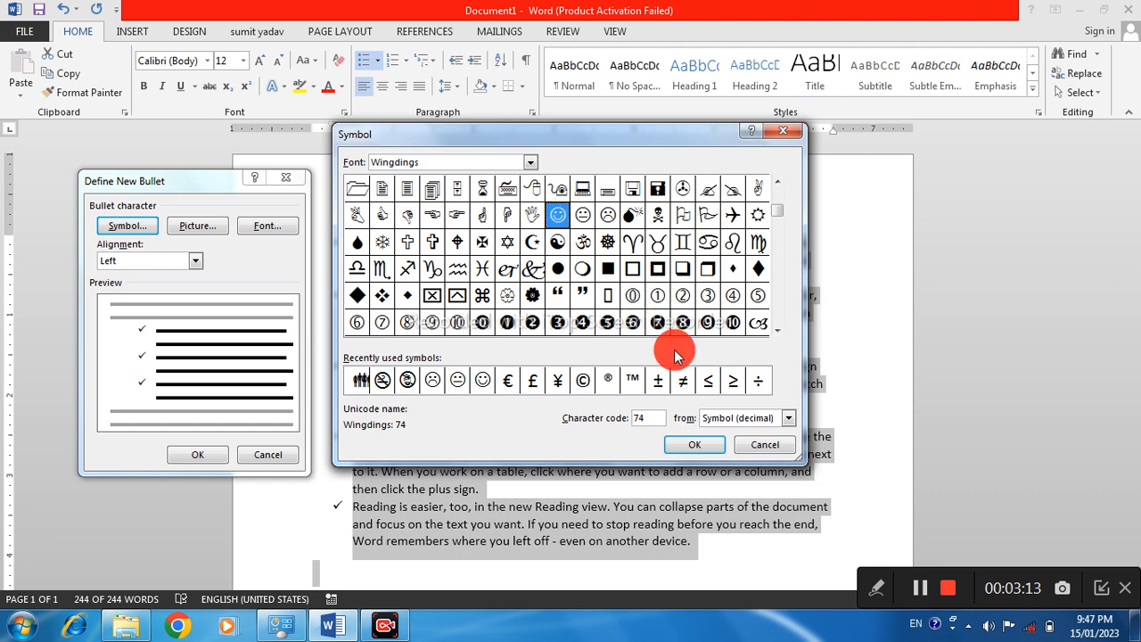
{"action": "left_click", "coordinate": [702, 448]}
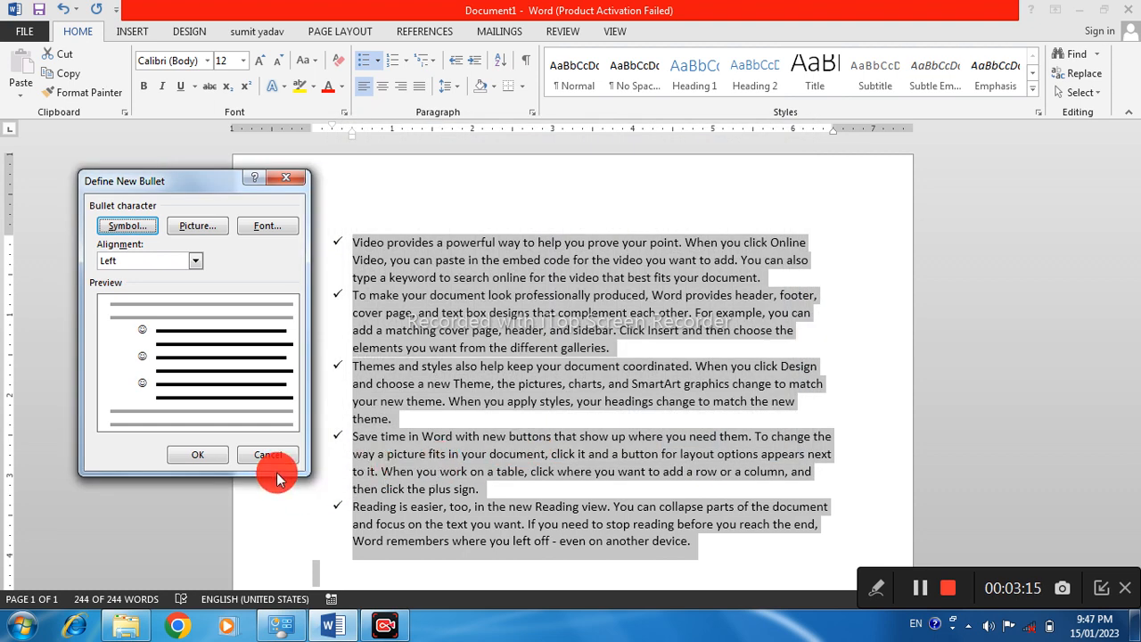
{"action": "left_click", "coordinate": [178, 460]}
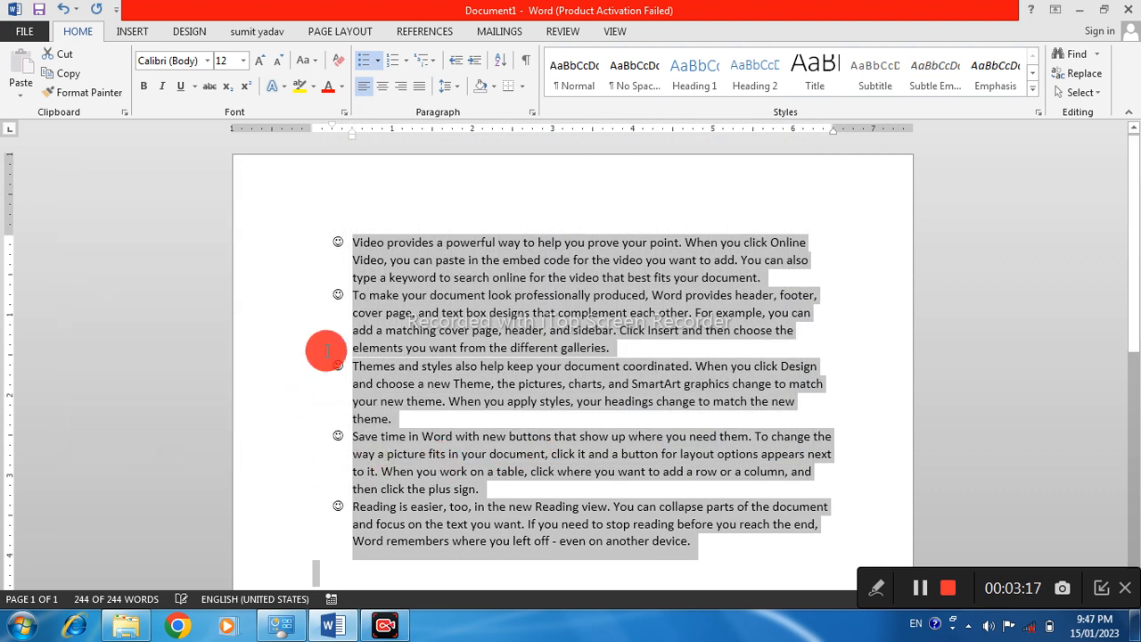
Define another new bullet from the Wingdings bold right arrow symbol, character code 232, and apply it to the list
{"action": "left_click", "coordinate": [323, 351]}
{"action": "left_click_drag", "start_coordinate": [347, 234], "coordinate": [685, 555]}
{"action": "left_click", "coordinate": [455, 383]}
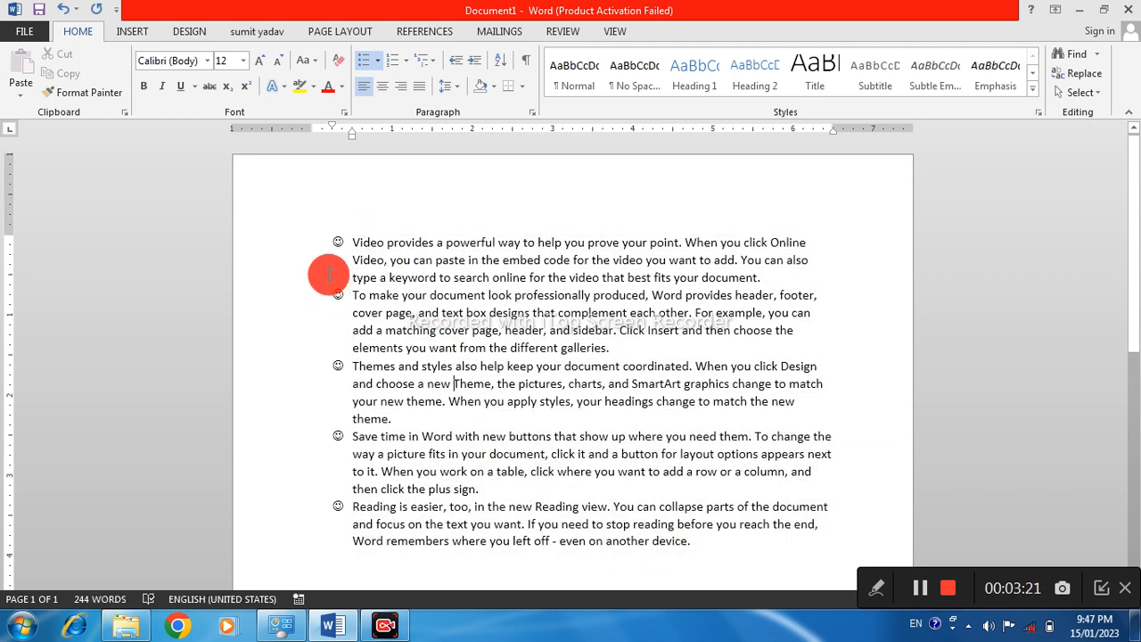
{"action": "left_click", "coordinate": [377, 60]}
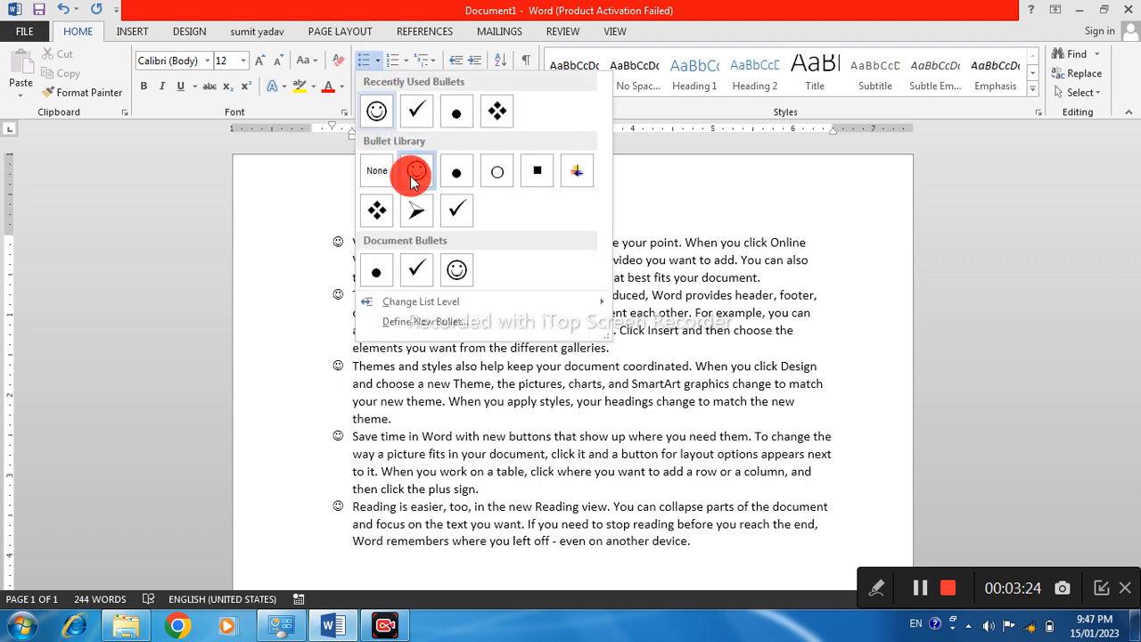
{"action": "left_click", "coordinate": [426, 321]}
{"action": "left_click", "coordinate": [129, 226]}
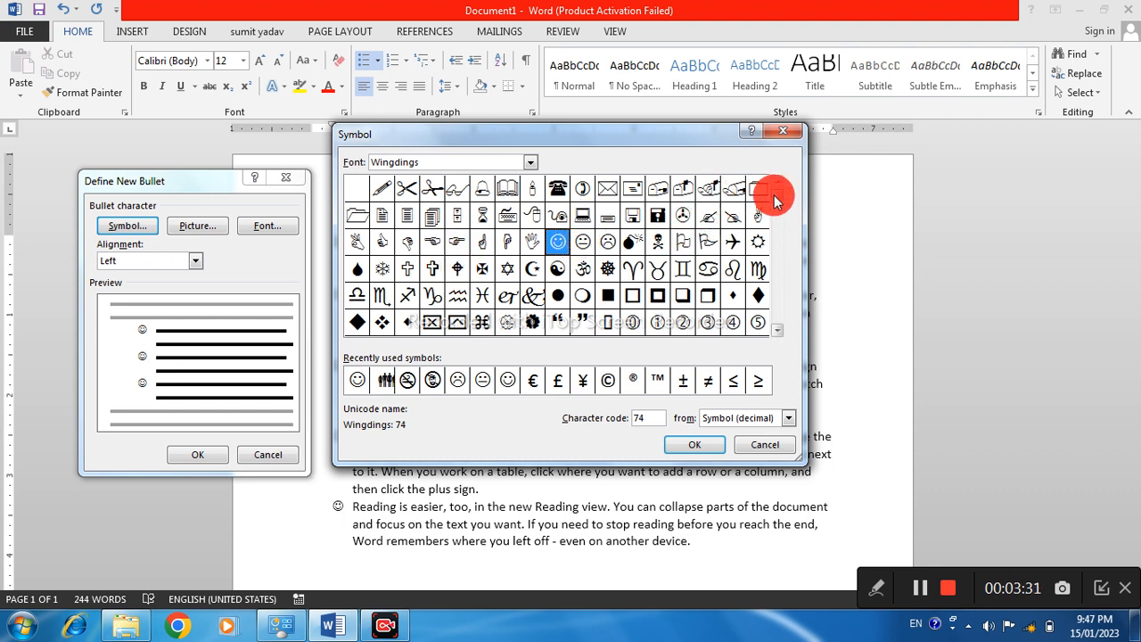
{"action": "scroll", "coordinate": [597, 254], "scroll_direction": "down", "scroll_amount": 1}
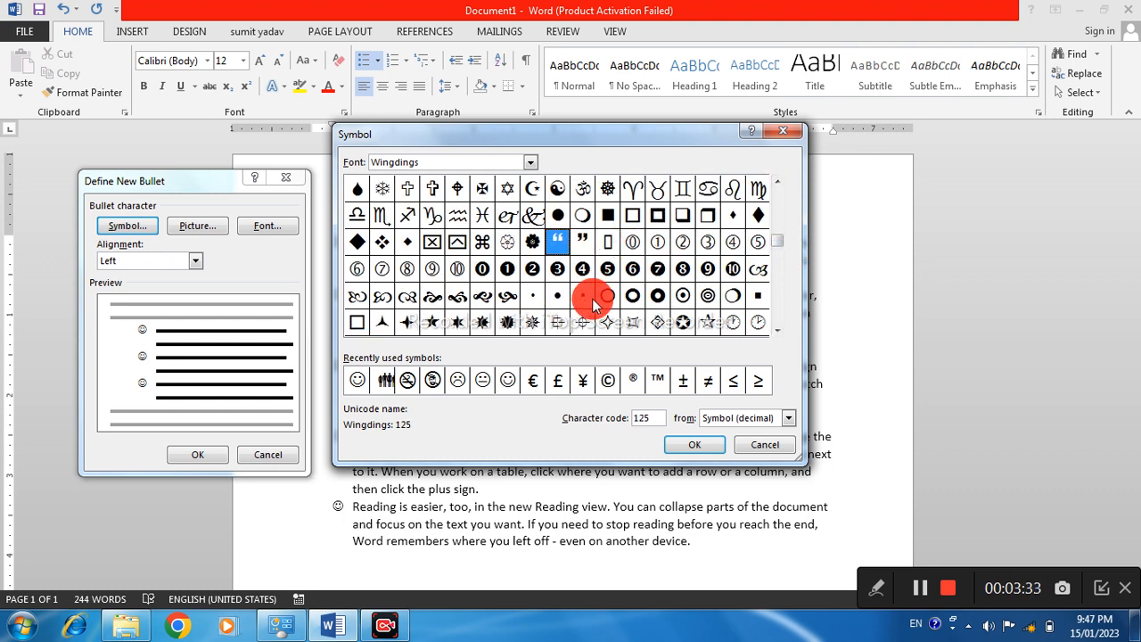
{"action": "left_click", "coordinate": [776, 329]}
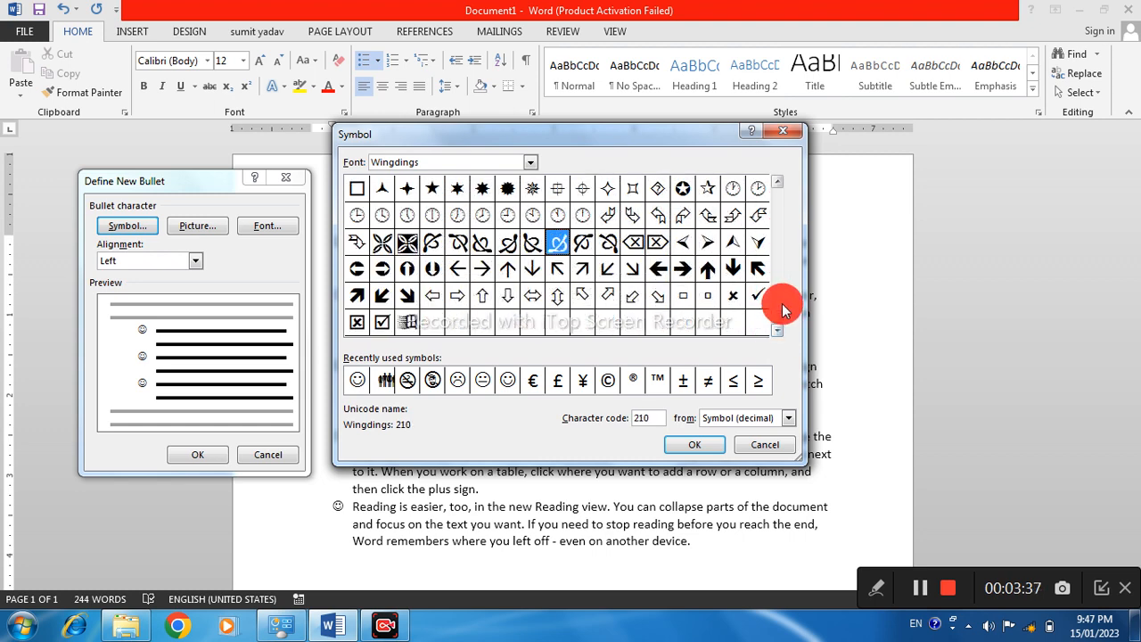
{"action": "left_click", "coordinate": [682, 268]}
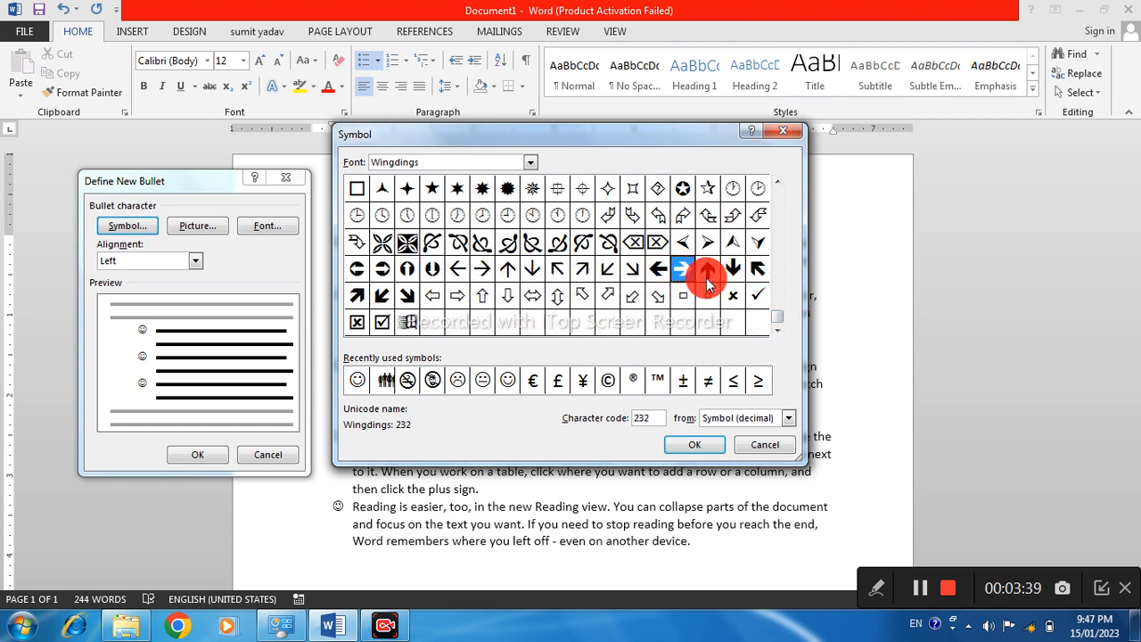
{"action": "left_click", "coordinate": [694, 445]}
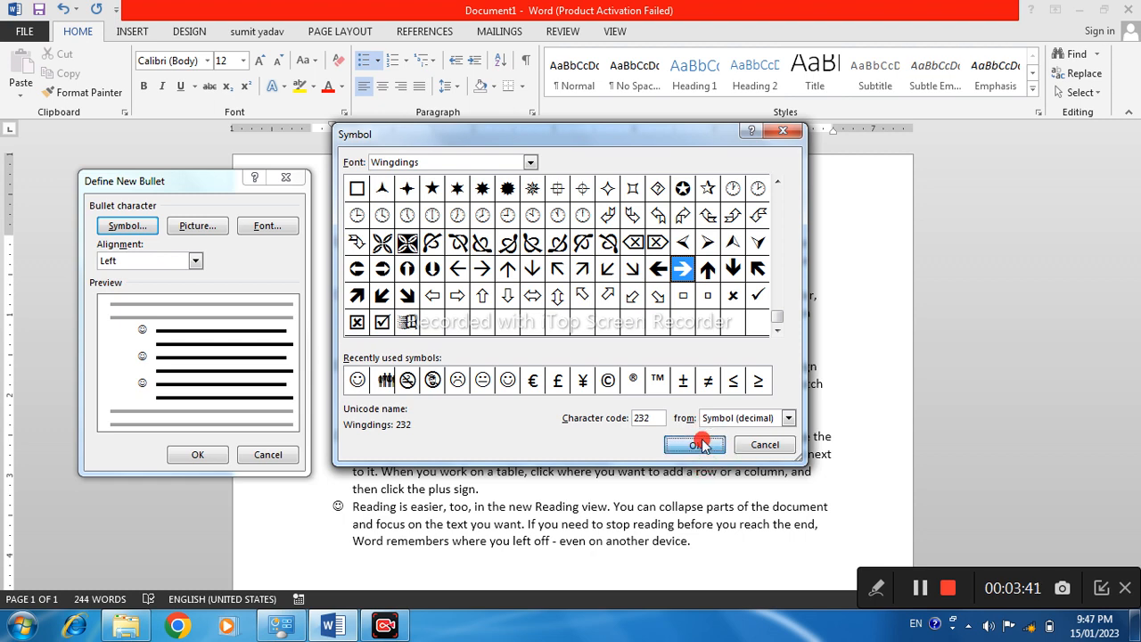
{"action": "left_click", "coordinate": [198, 455]}
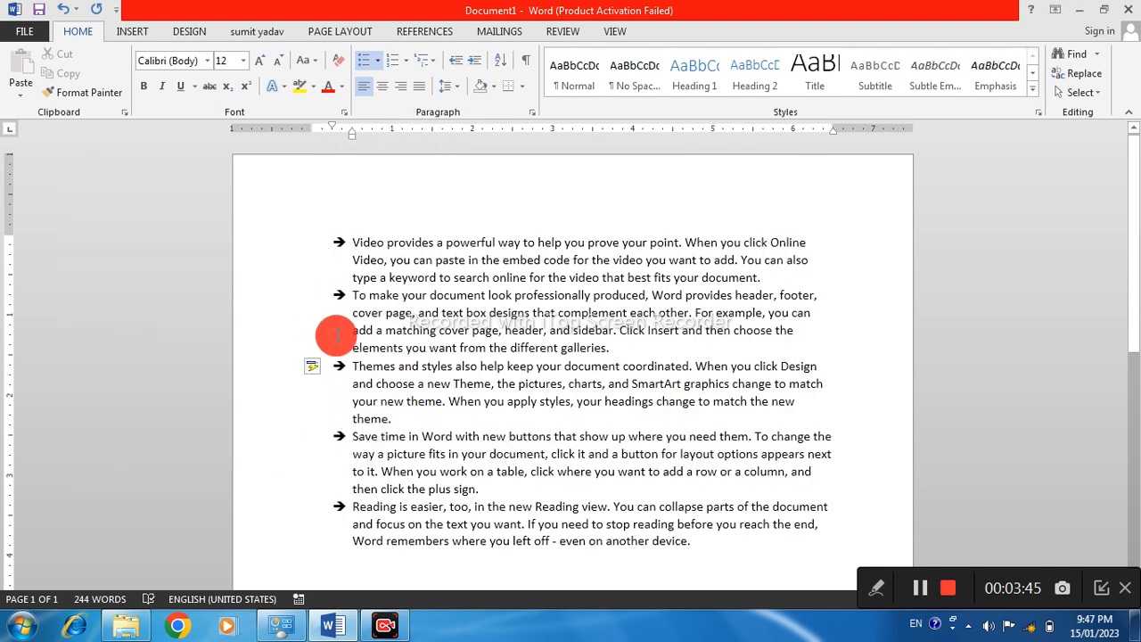
Start defining a new picture bullet for the list, working offline to browse for an image on the computer
{"action": "scroll", "coordinate": [349, 309], "scroll_direction": "down", "scroll_amount": 3}
{"action": "scroll", "coordinate": [365, 236], "scroll_direction": "up", "scroll_amount": 2}
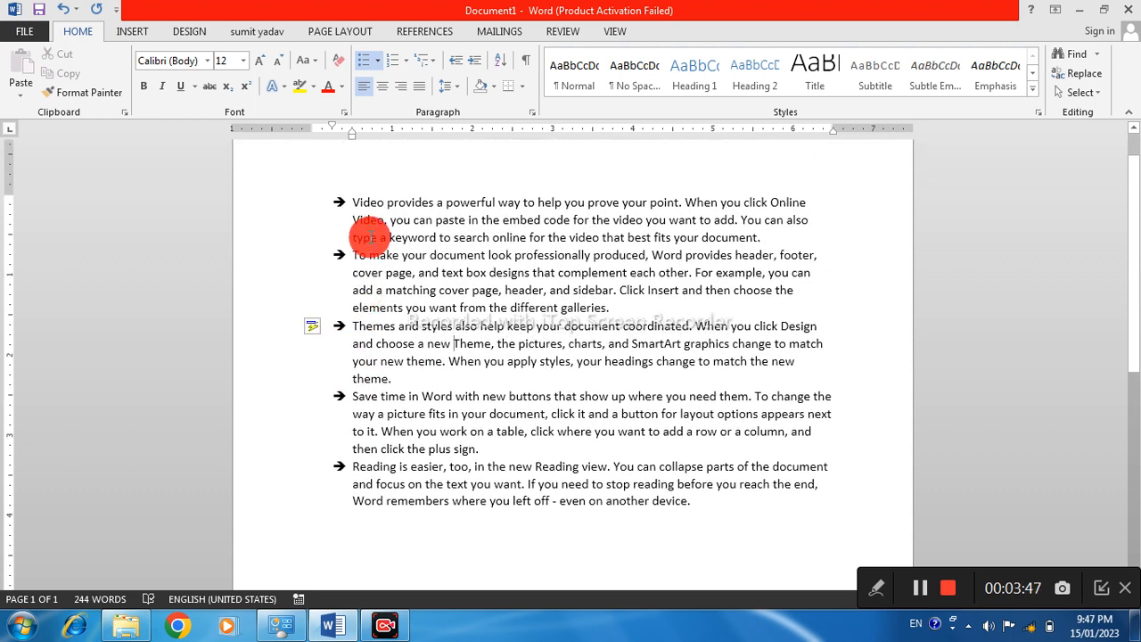
{"action": "left_click", "coordinate": [378, 60]}
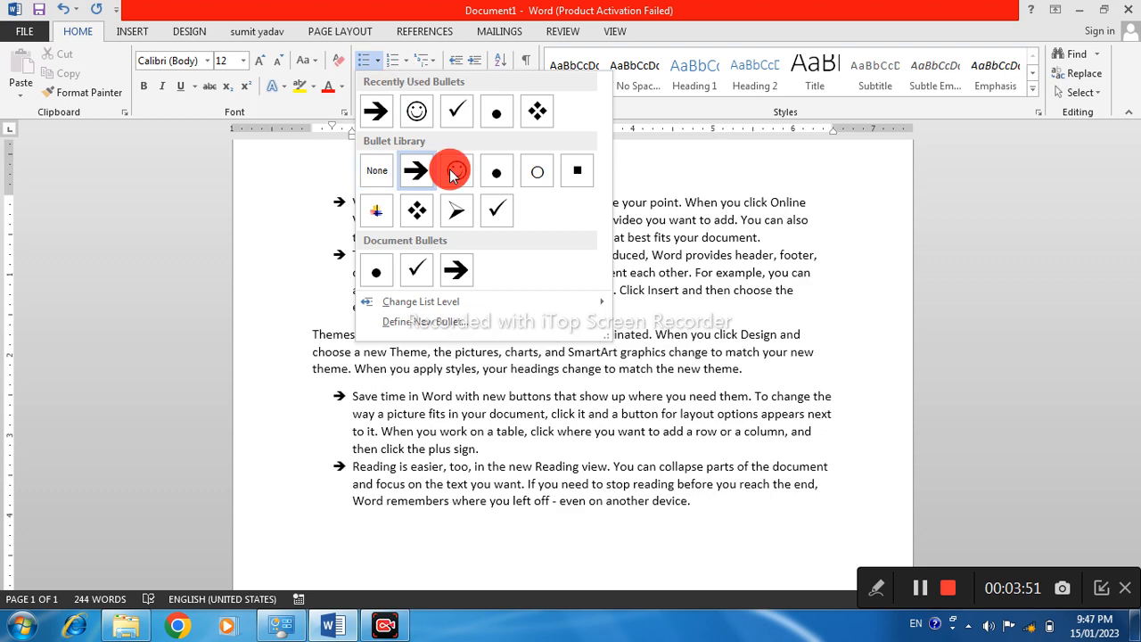
{"action": "left_click", "coordinate": [419, 322]}
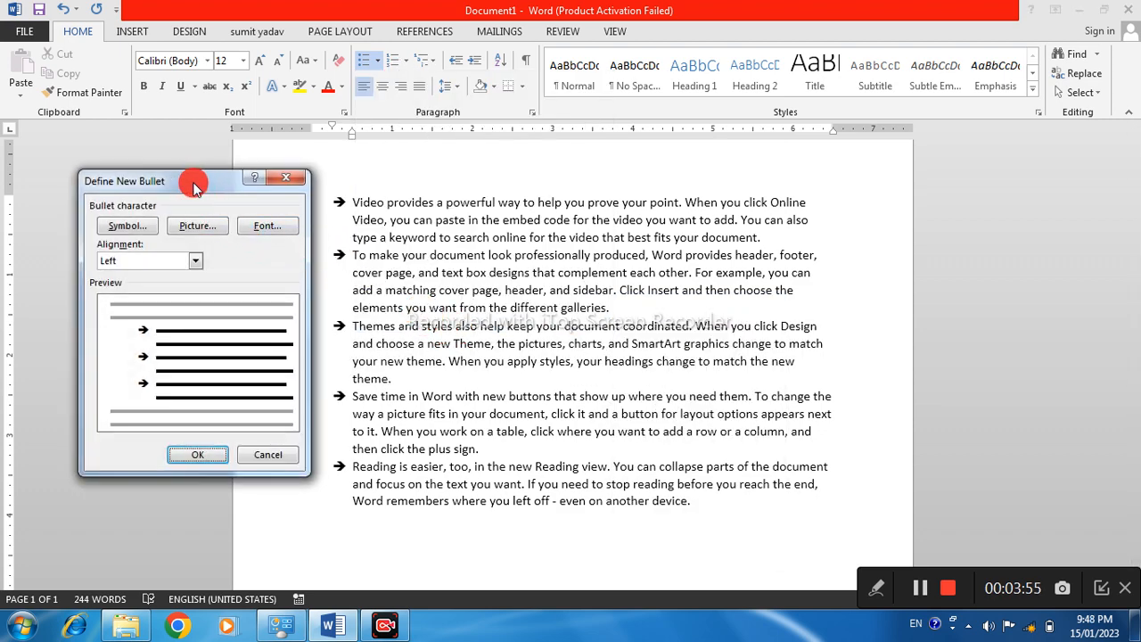
{"action": "left_click_drag", "start_coordinate": [262, 184], "coordinate": [293, 151]}
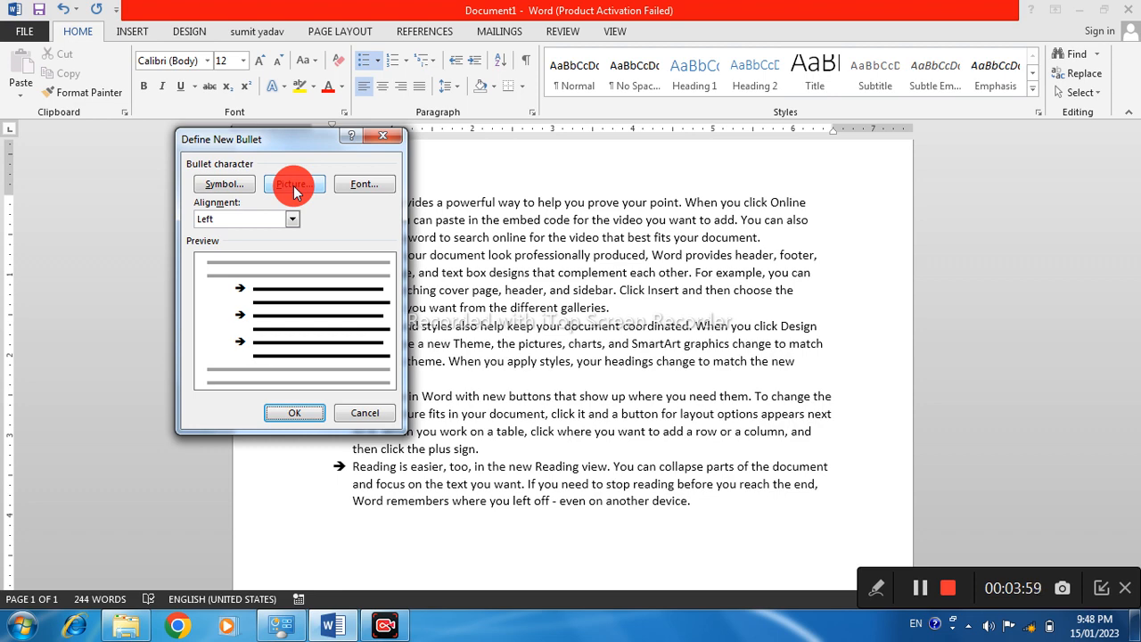
{"action": "left_click", "coordinate": [293, 185]}
{"action": "left_click", "coordinate": [524, 355]}
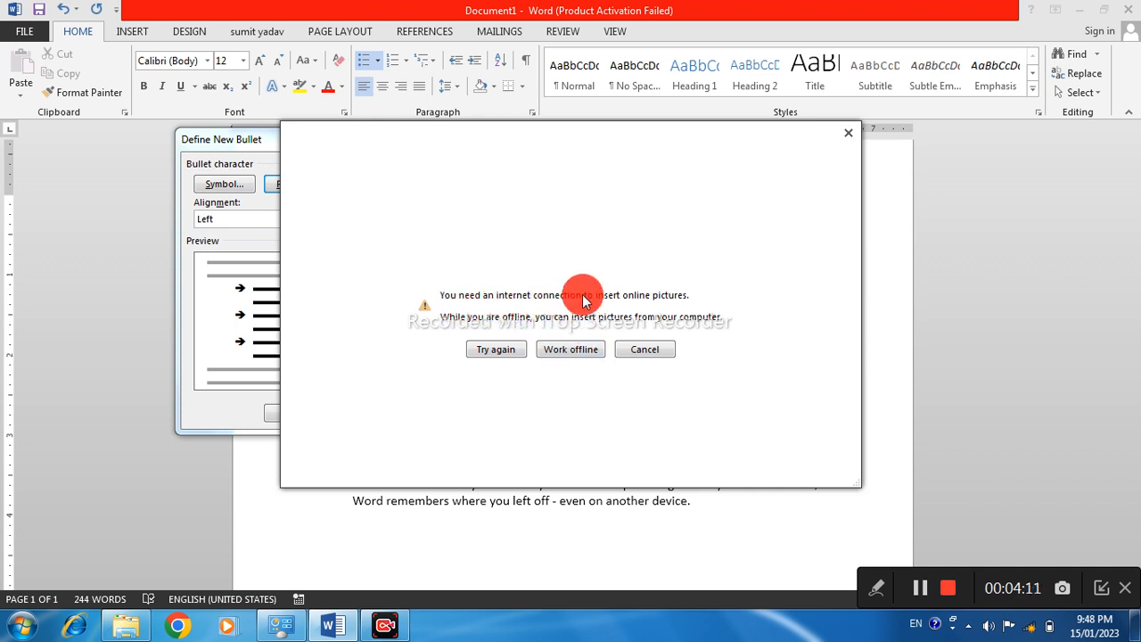
{"action": "left_click", "coordinate": [570, 350]}
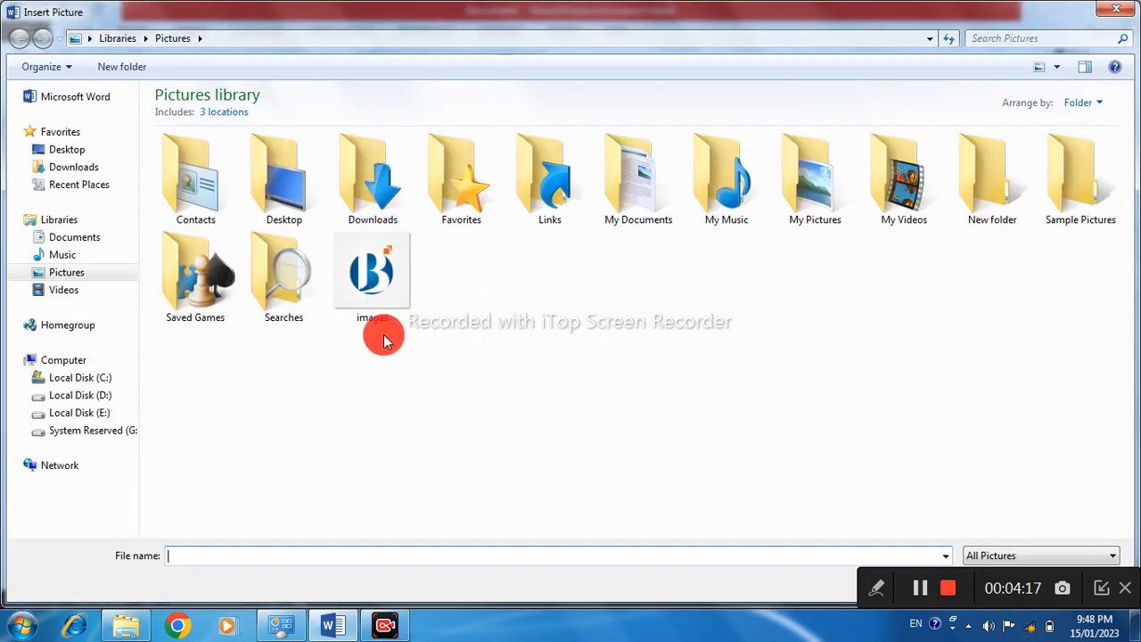
Use the HELLO JPEG image from the Desktop folder as the picture bullet and apply it to the list
{"action": "left_click", "coordinate": [375, 282]}
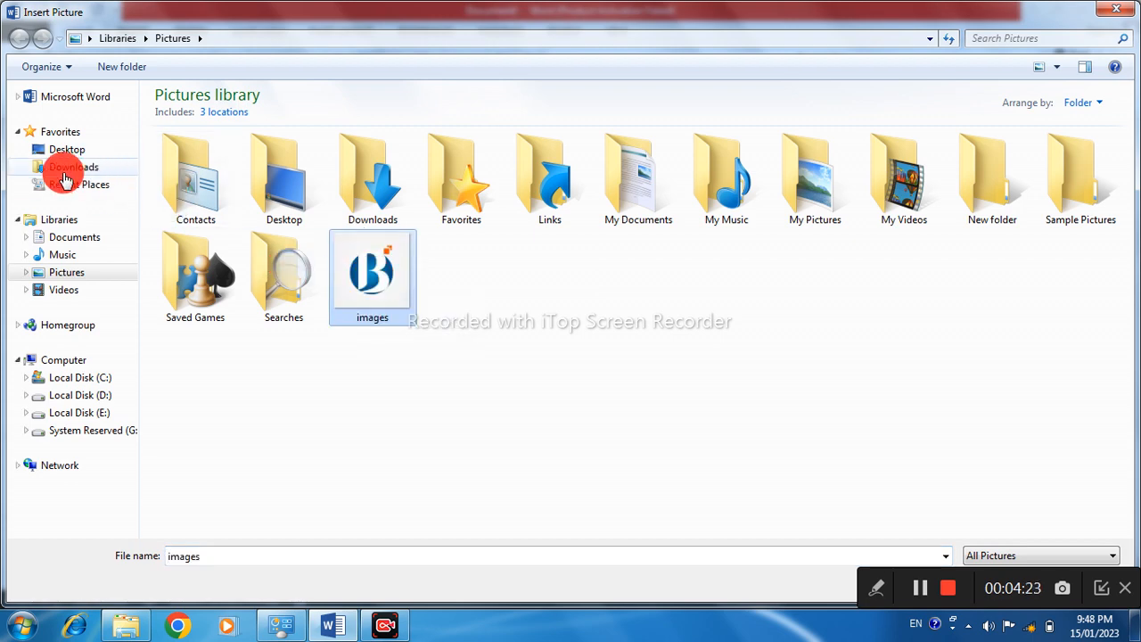
{"action": "left_click", "coordinate": [68, 150]}
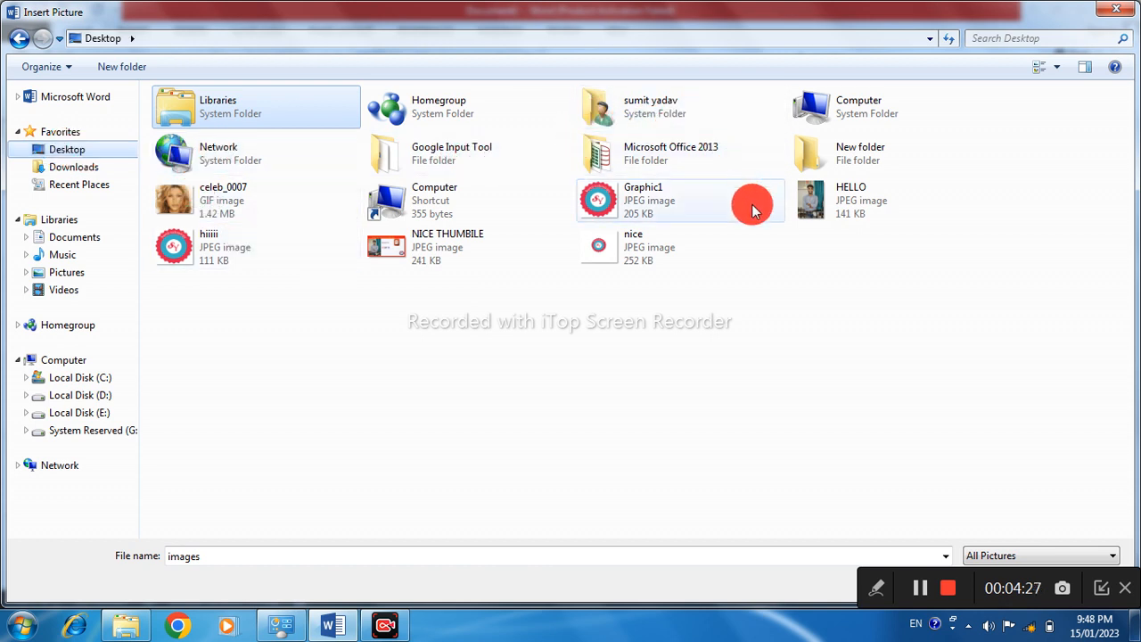
{"action": "left_click", "coordinate": [838, 210]}
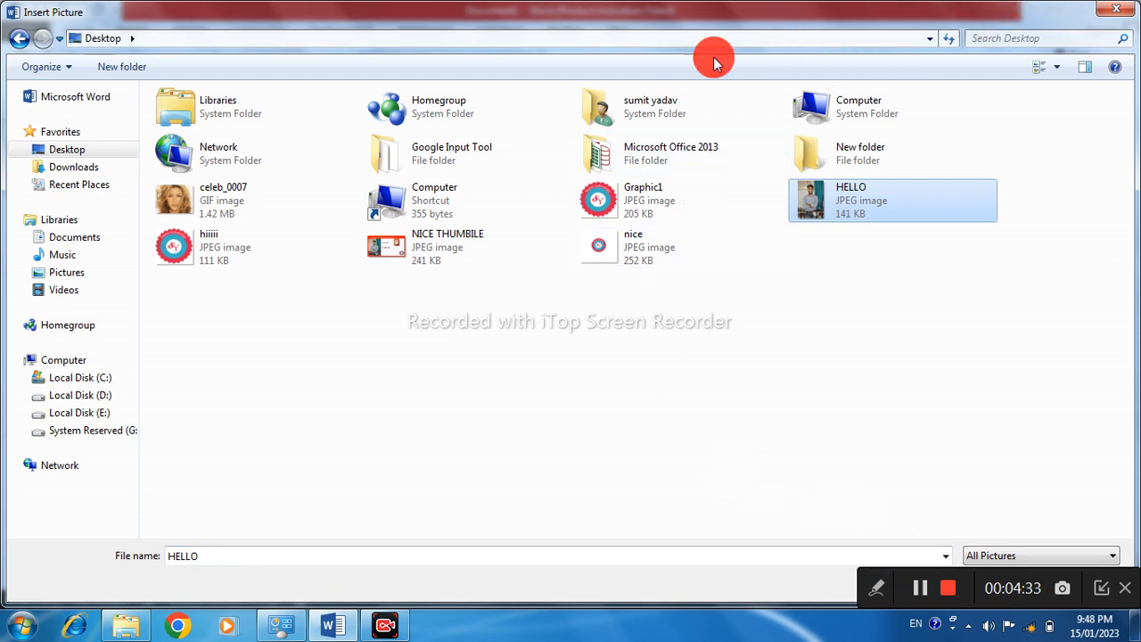
{"action": "double_click", "coordinate": [843, 206]}
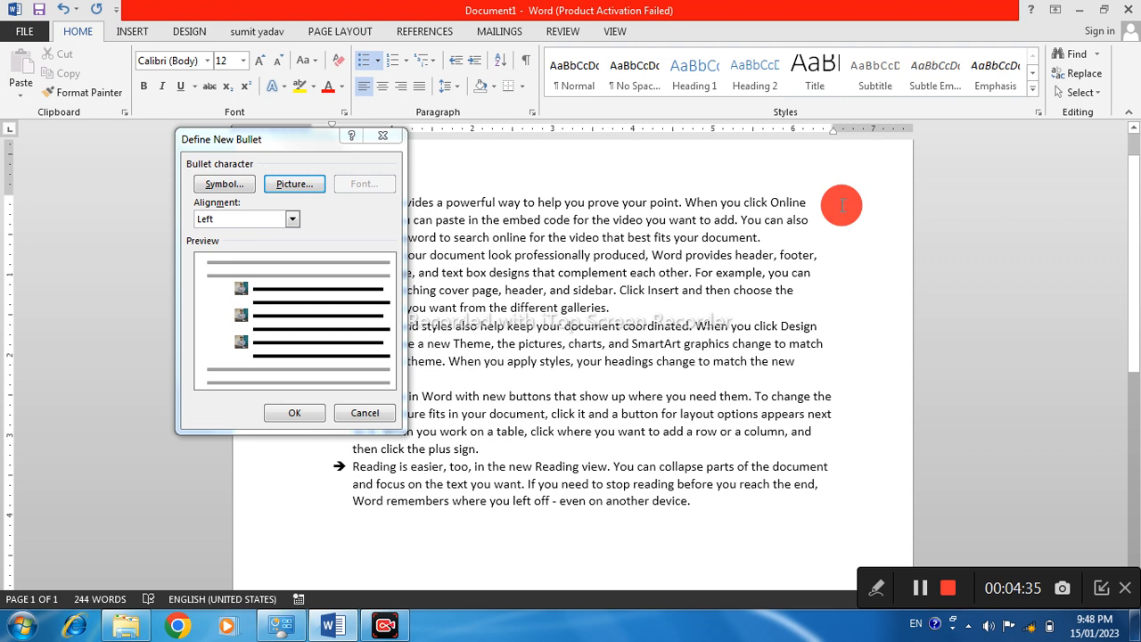
{"action": "left_click", "coordinate": [298, 411]}
{"action": "scroll", "coordinate": [351, 346], "scroll_direction": "up", "scroll_amount": 1}
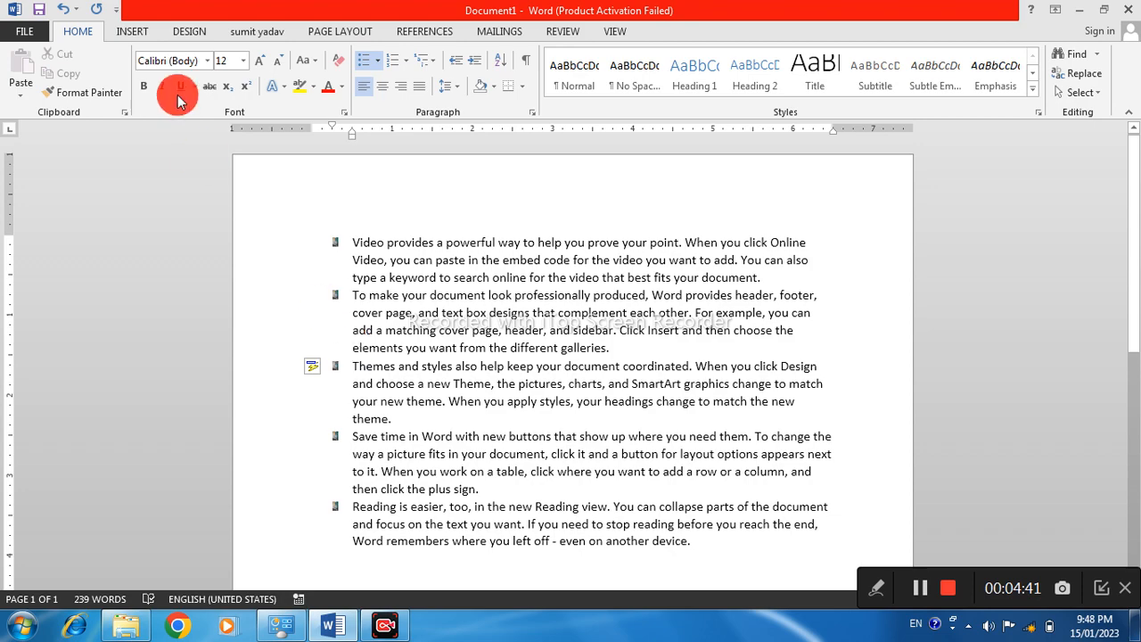
Examine the picture bullets up close at the start of each paragraph
{"action": "scroll", "coordinate": [389, 317], "scroll_direction": "up", "scroll_amount": 8}
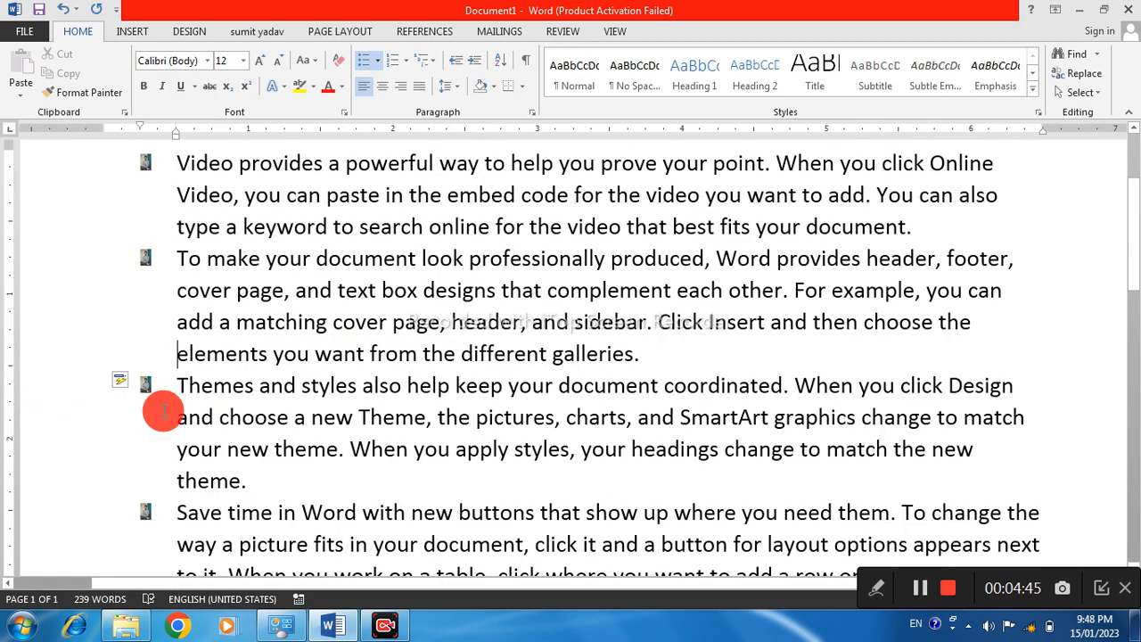
{"action": "left_click_drag", "start_coordinate": [151, 390], "coordinate": [158, 397]}
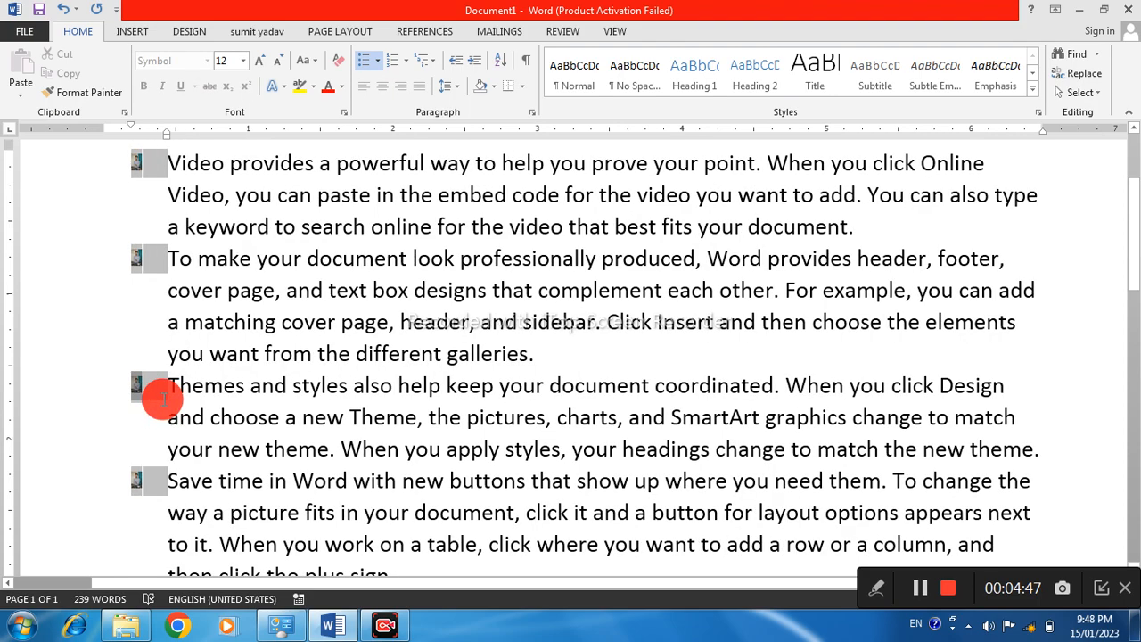
{"action": "left_click", "coordinate": [153, 384]}
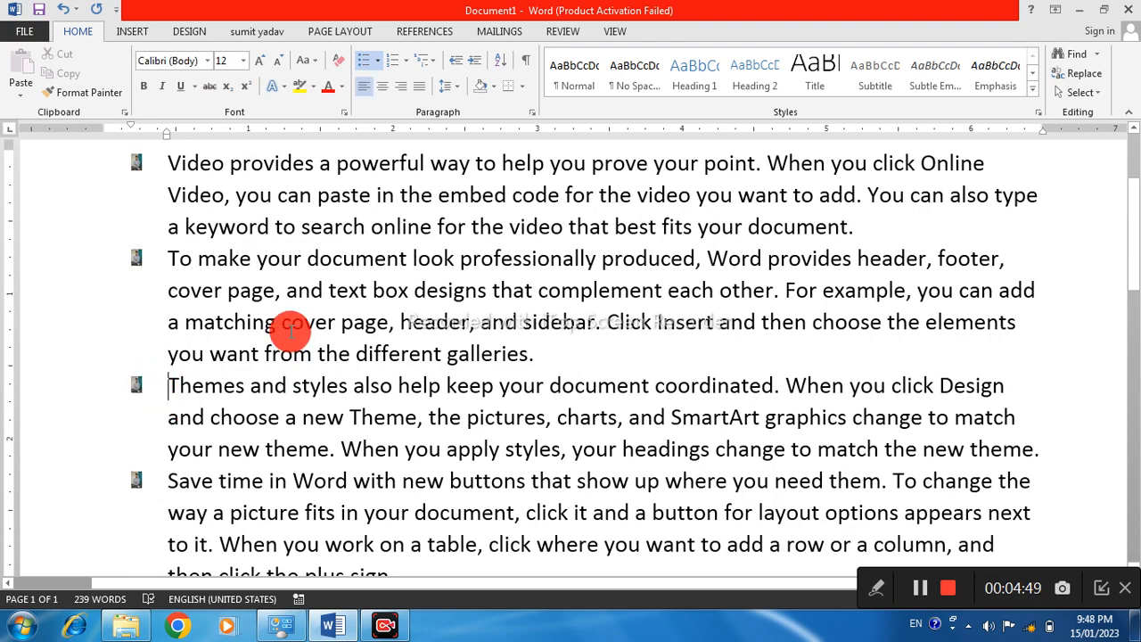
{"action": "scroll", "coordinate": [293, 328], "scroll_direction": "down", "scroll_amount": 8, "text": "ctrl"}
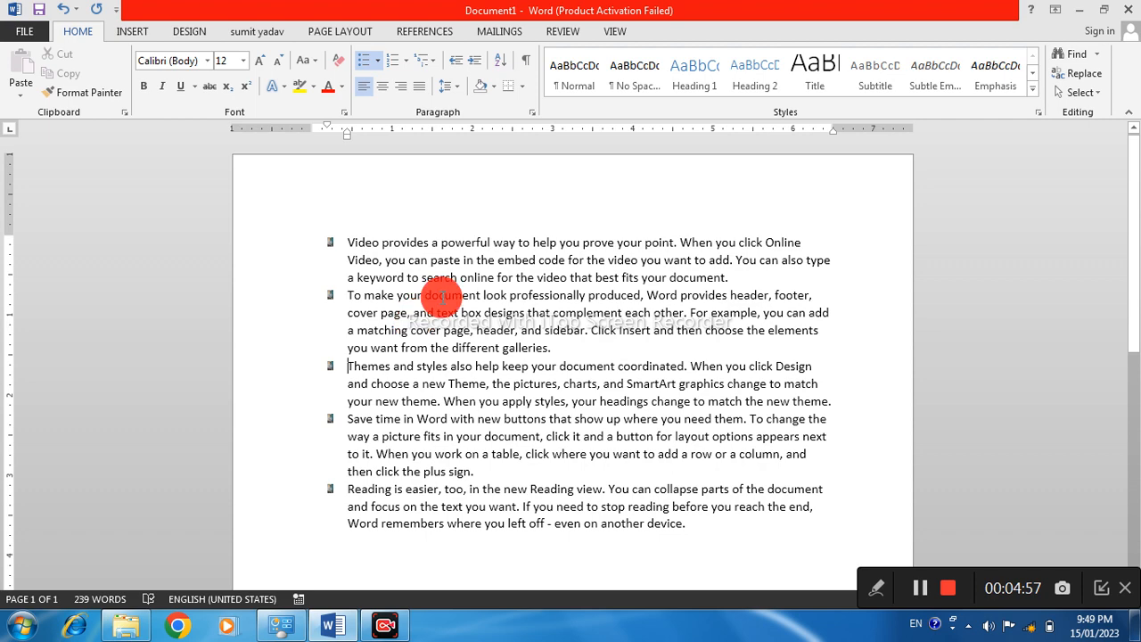
{"action": "scroll", "coordinate": [462, 359], "scroll_direction": "down", "scroll_amount": 2}
{"action": "scroll", "coordinate": [462, 359], "scroll_direction": "up", "scroll_amount": 2}
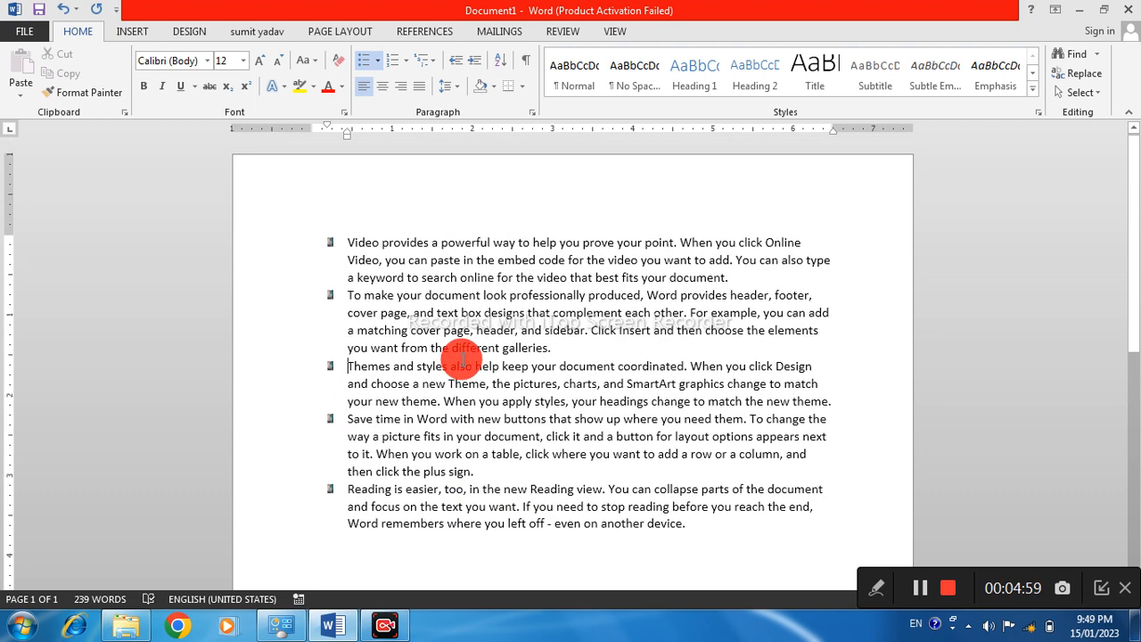
Define a new bullet from the Symbol font's down arrow, character code 175, and apply it to the list
{"action": "left_click", "coordinate": [378, 65]}
{"action": "left_click", "coordinate": [415, 319]}
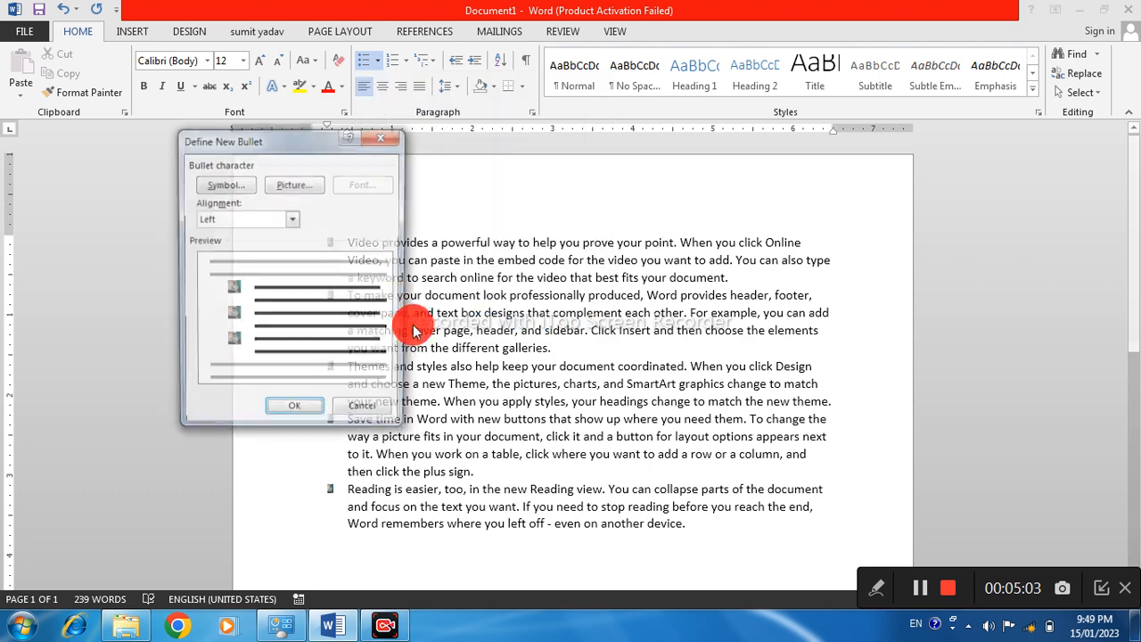
{"action": "left_click", "coordinate": [214, 188]}
{"action": "left_click", "coordinate": [558, 238]}
{"action": "left_click", "coordinate": [532, 190]}
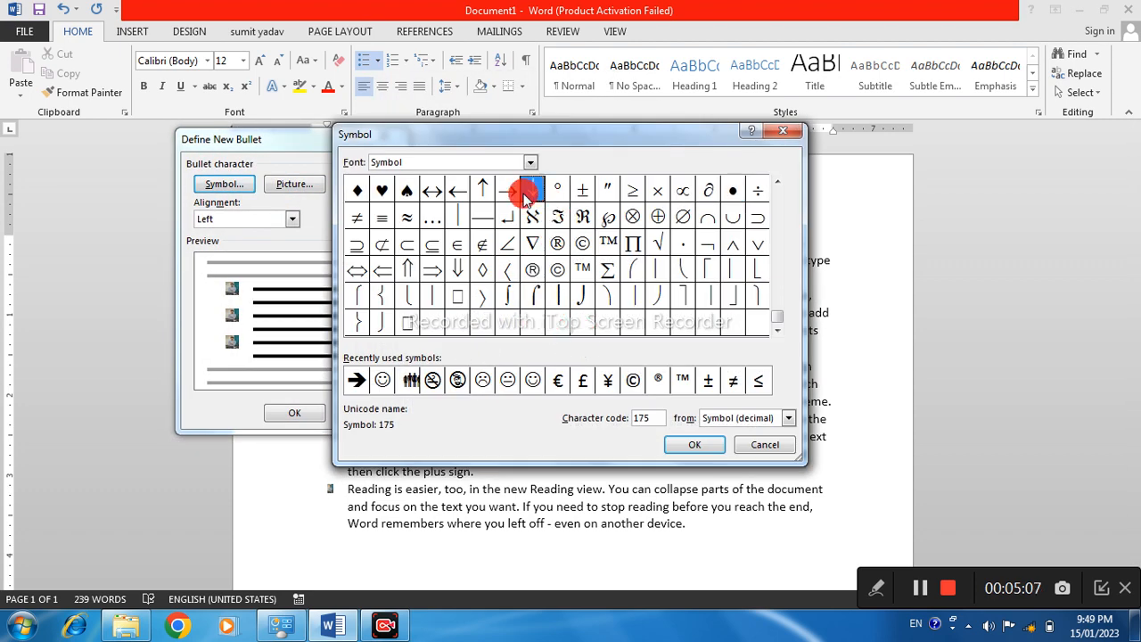
{"action": "left_click", "coordinate": [692, 443]}
{"action": "left_click", "coordinate": [297, 413]}
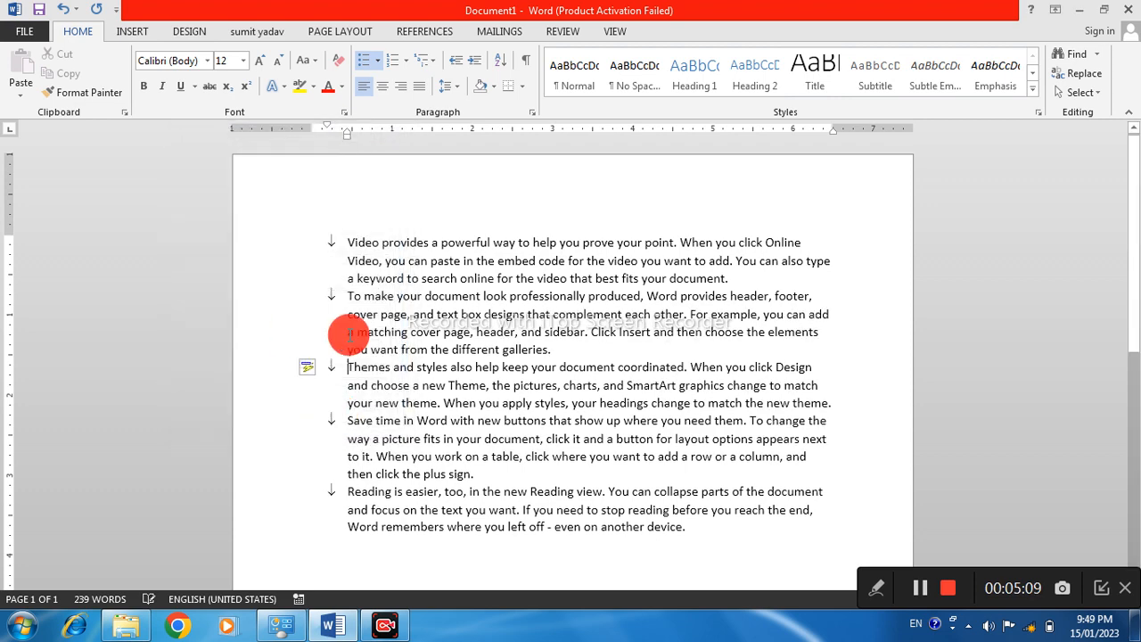
Try the Bold font style for the down arrow bullet and discard the new bullet definition
{"action": "left_click", "coordinate": [379, 67]}
{"action": "left_click", "coordinate": [457, 363]}
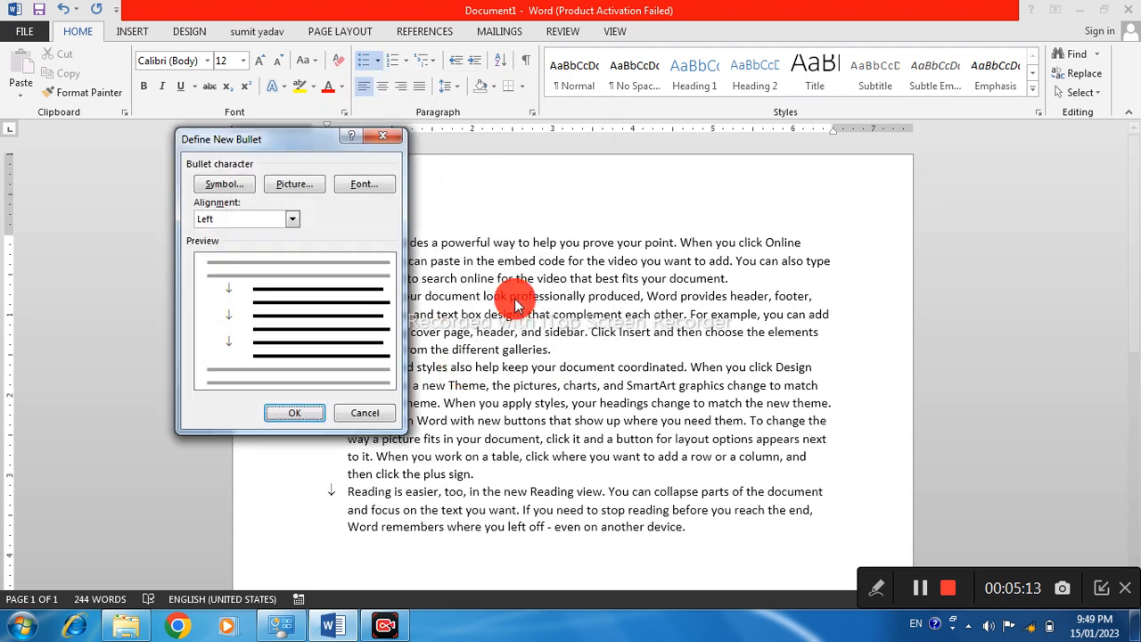
{"action": "left_click", "coordinate": [363, 184]}
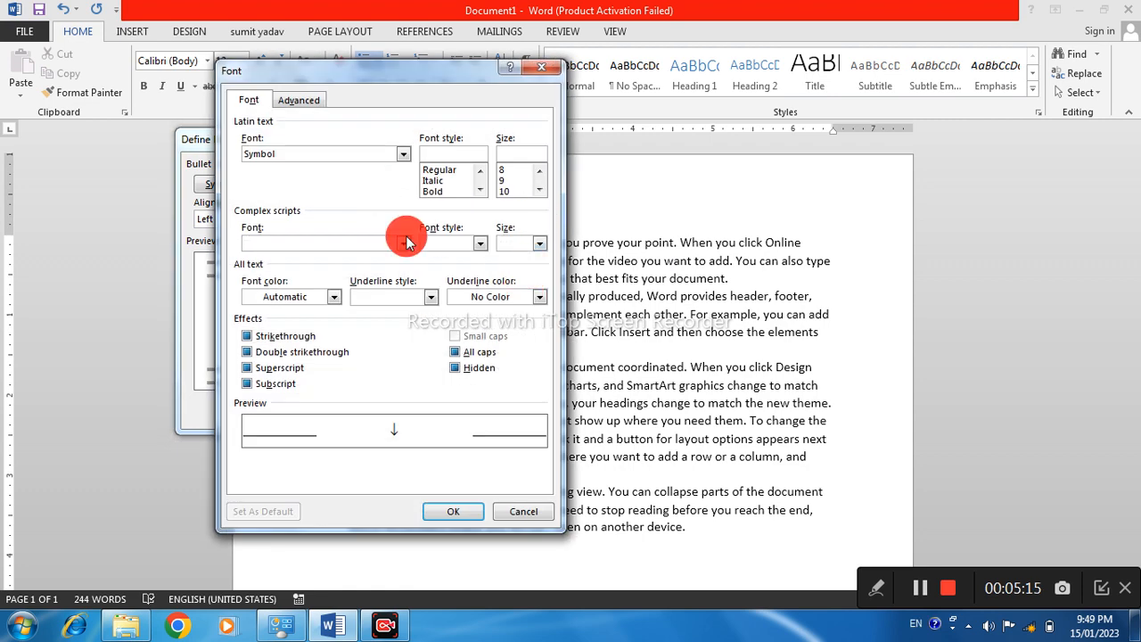
{"action": "left_click", "coordinate": [433, 191]}
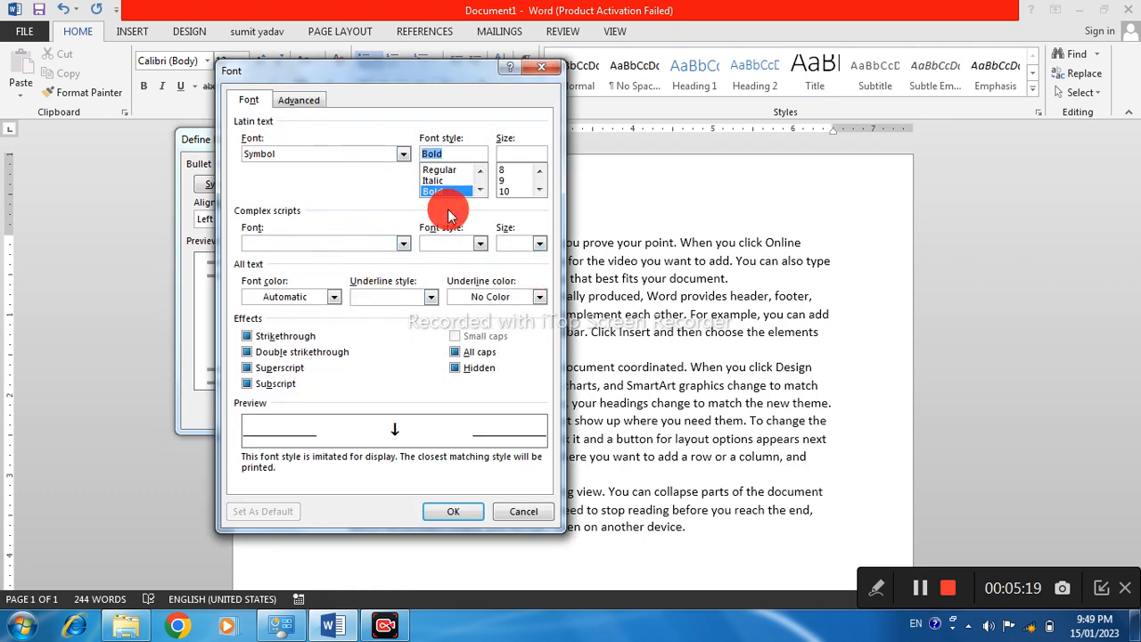
{"action": "left_click", "coordinate": [294, 100]}
{"action": "left_click", "coordinate": [259, 104]}
{"action": "left_click", "coordinate": [537, 65]}
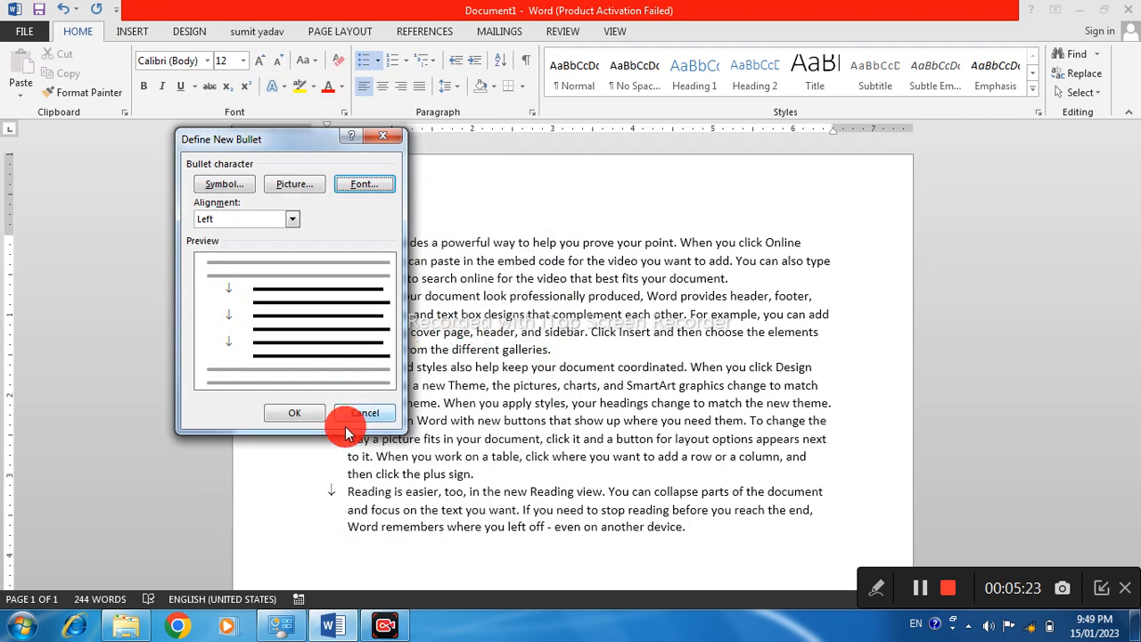
{"action": "left_click", "coordinate": [352, 426]}
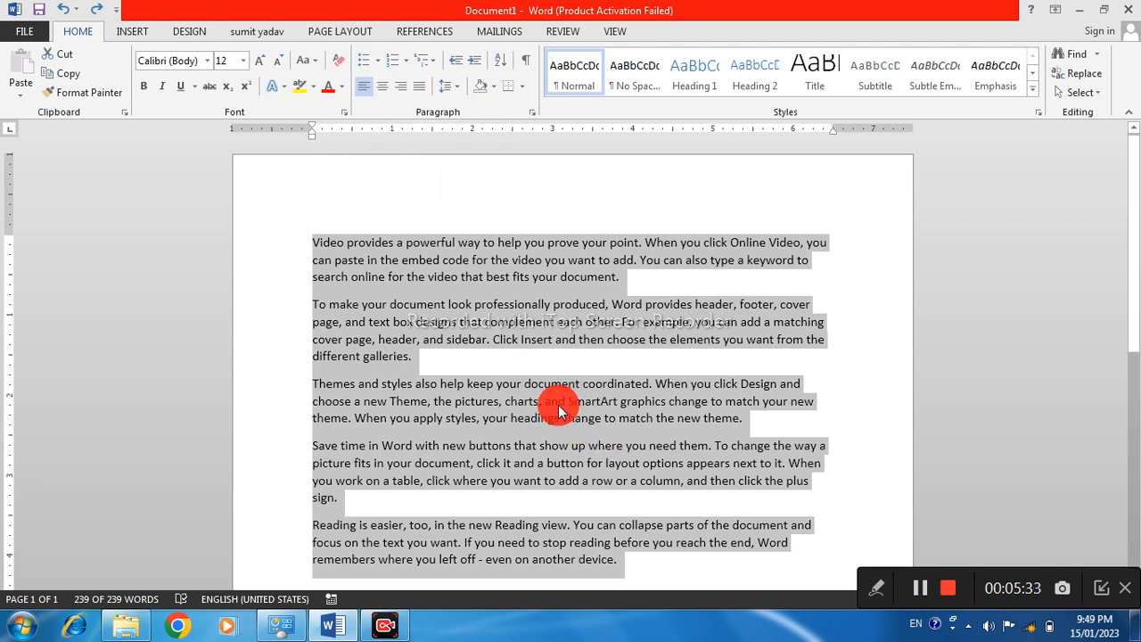
Apply the default round list bullets to the selected paragraphs and return them to the Normal style
{"action": "key", "text": "ctrl+shift+l"}
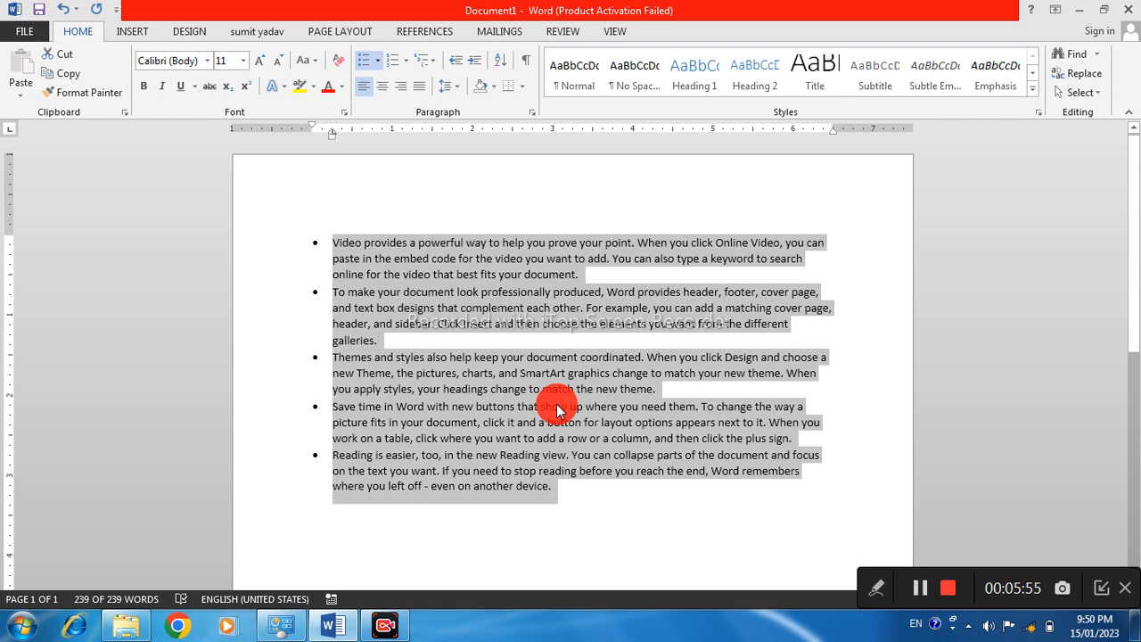
{"action": "key", "text": "ctrl+shift+n"}
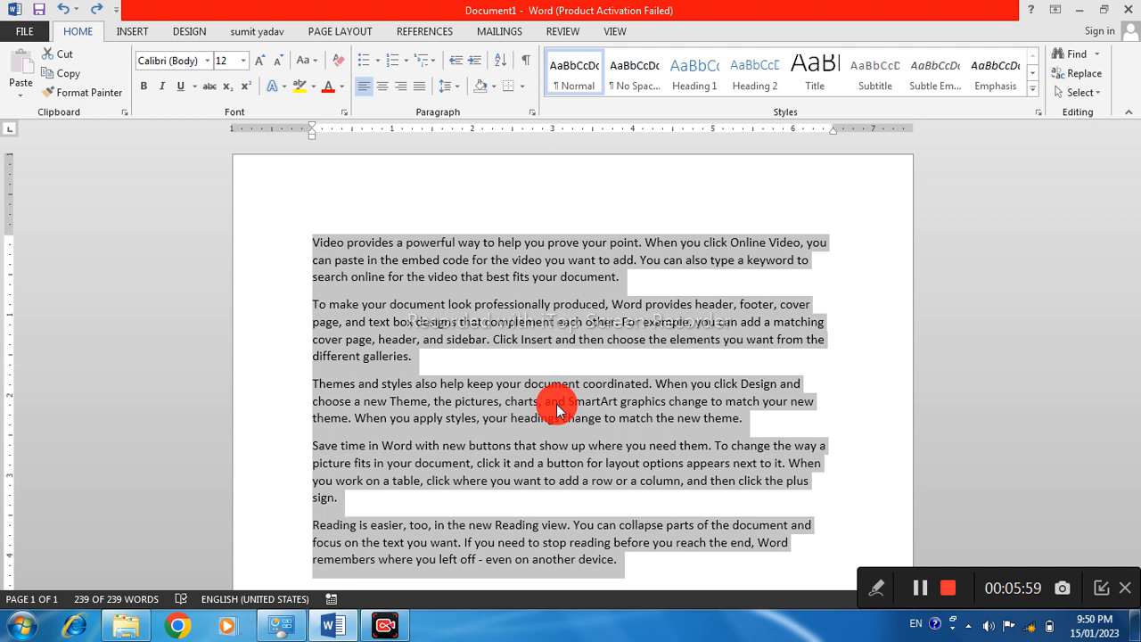
{"action": "left_click", "coordinate": [406, 62]}
{"action": "left_click", "coordinate": [406, 63]}
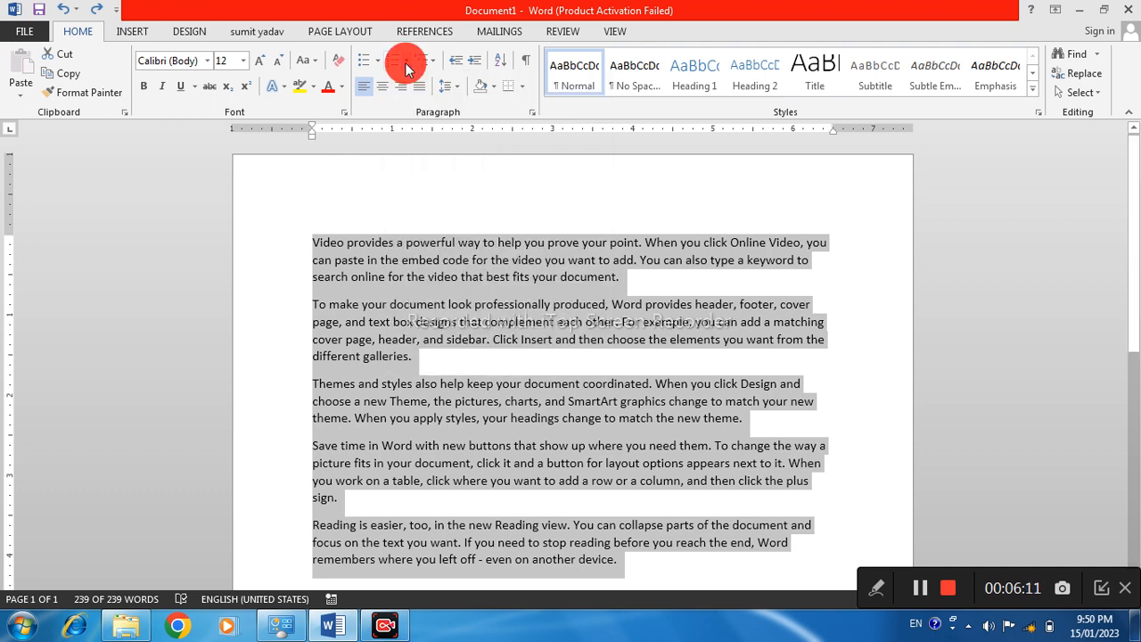
{"action": "left_click", "coordinate": [401, 383]}
{"action": "left_click_drag", "start_coordinate": [307, 234], "coordinate": [643, 572]}
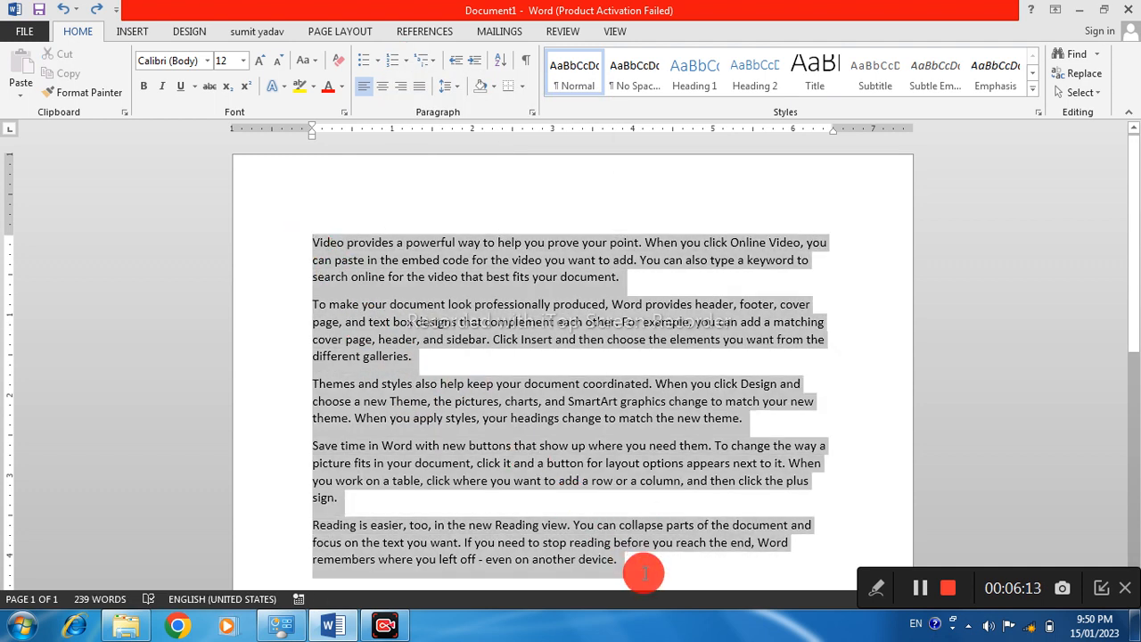
{"action": "left_click", "coordinate": [394, 318]}
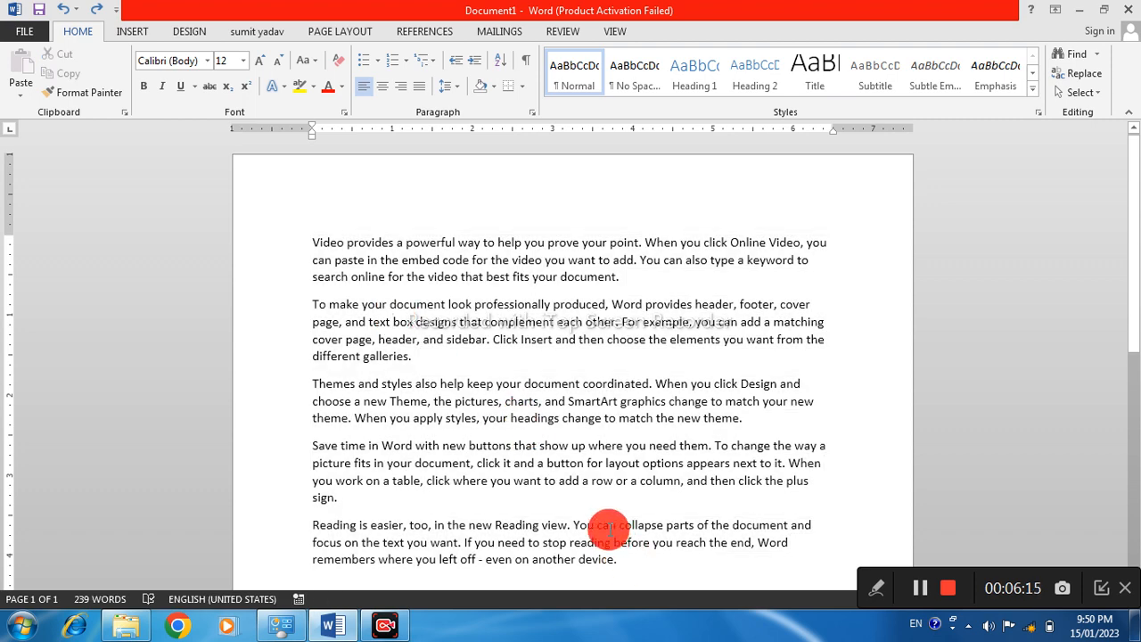
Copy all five paragraphs and paste them repeatedly below the original text until the document spans four pages
{"action": "scroll", "coordinate": [610, 526], "scroll_direction": "down", "scroll_amount": 1}
{"action": "left_click_drag", "start_coordinate": [314, 203], "coordinate": [638, 519]}
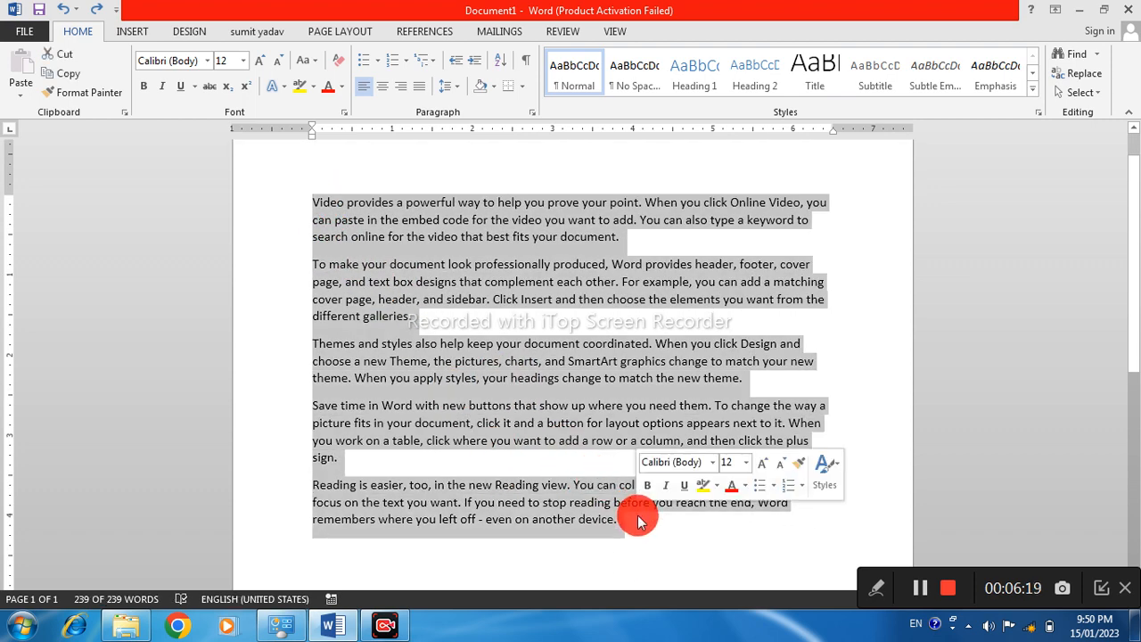
{"action": "key", "text": "Right"}
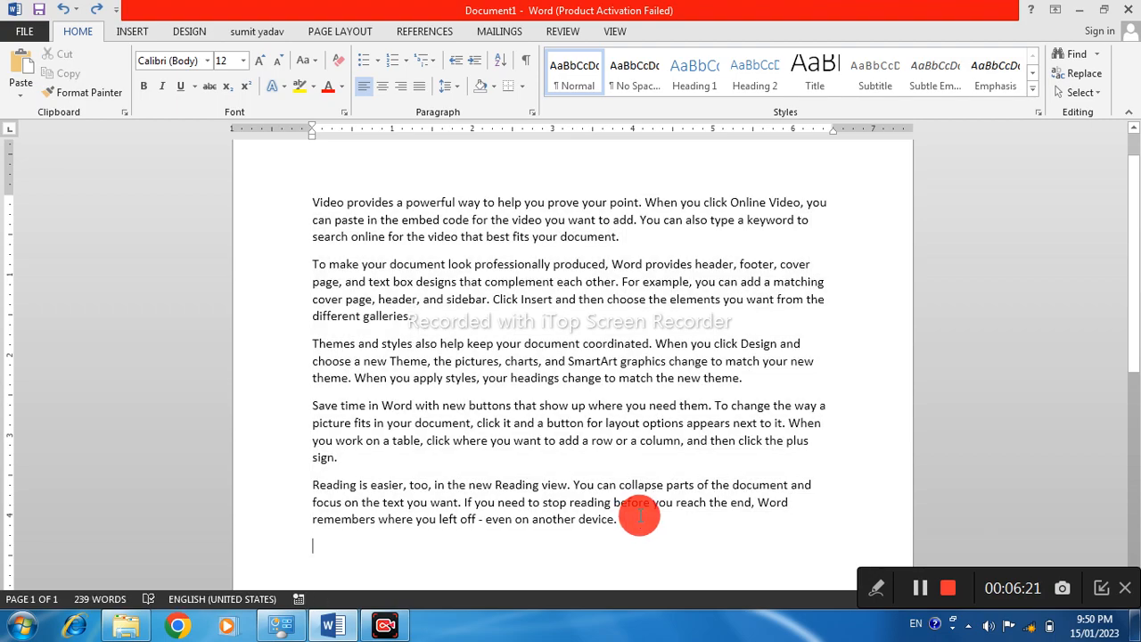
{"action": "key", "text": "ctrl+v"}
{"action": "key", "text": "ctrl+v"}
{"action": "key", "text": "ctrl+v"}
{"action": "key", "text": "ctrl+v"}
{"action": "key", "text": "ctrl+v"}
{"action": "key", "text": "ctrl+v"}
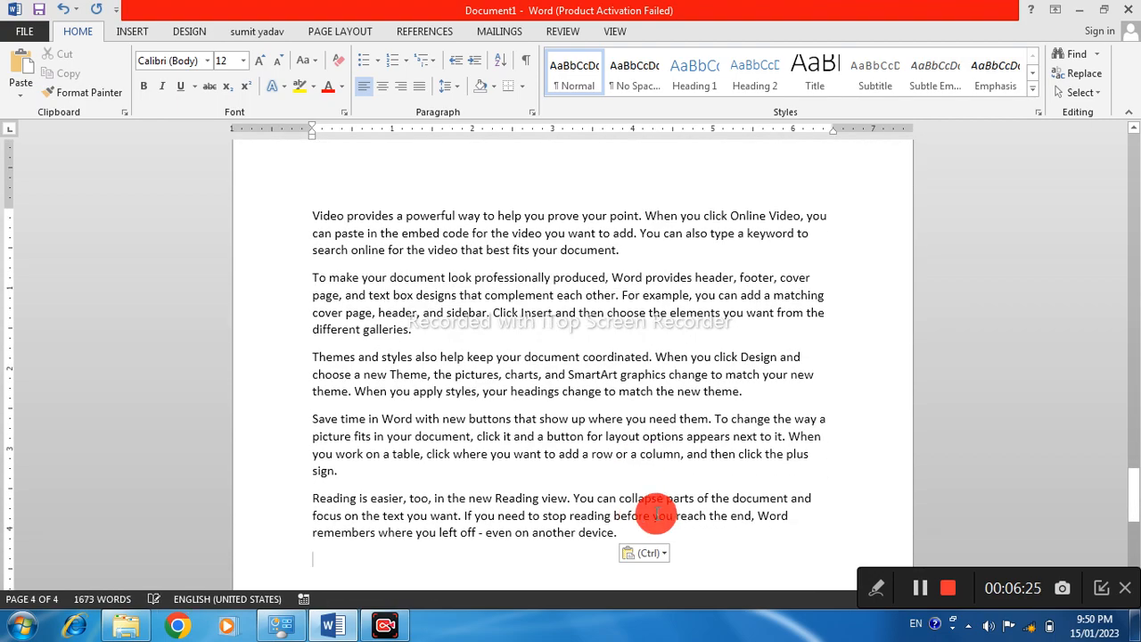
Apply the default 1., 2., 3. numbering to every paragraph in the document
{"action": "scroll", "coordinate": [622, 504], "scroll_direction": "down", "scroll_amount": 10}
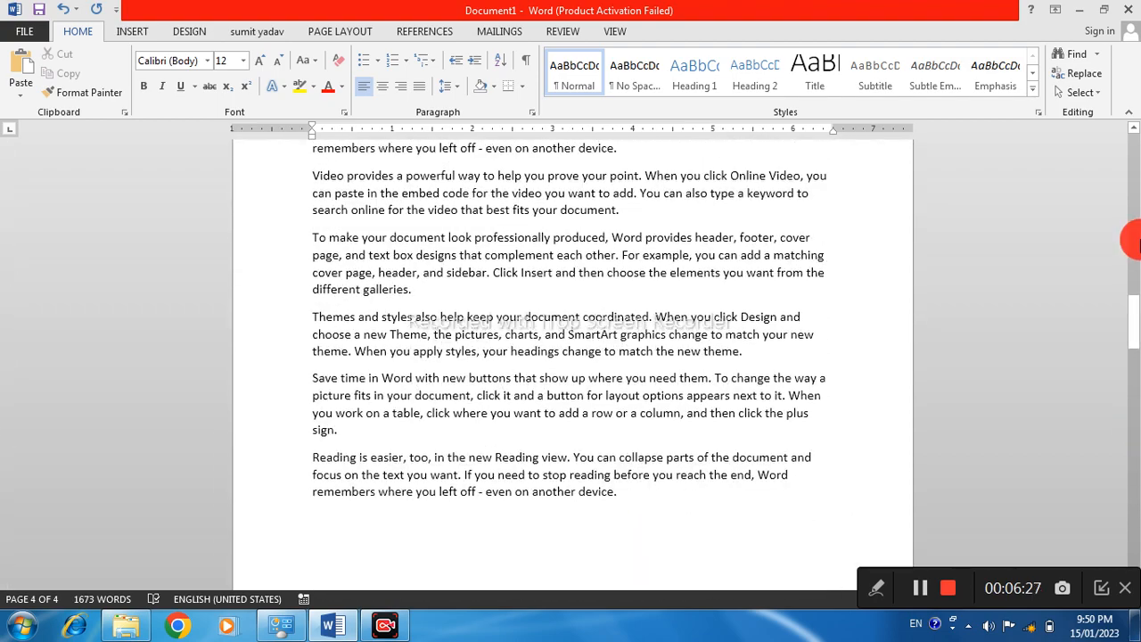
{"action": "left_click_drag", "start_coordinate": [1130, 328], "coordinate": [434, 133]}
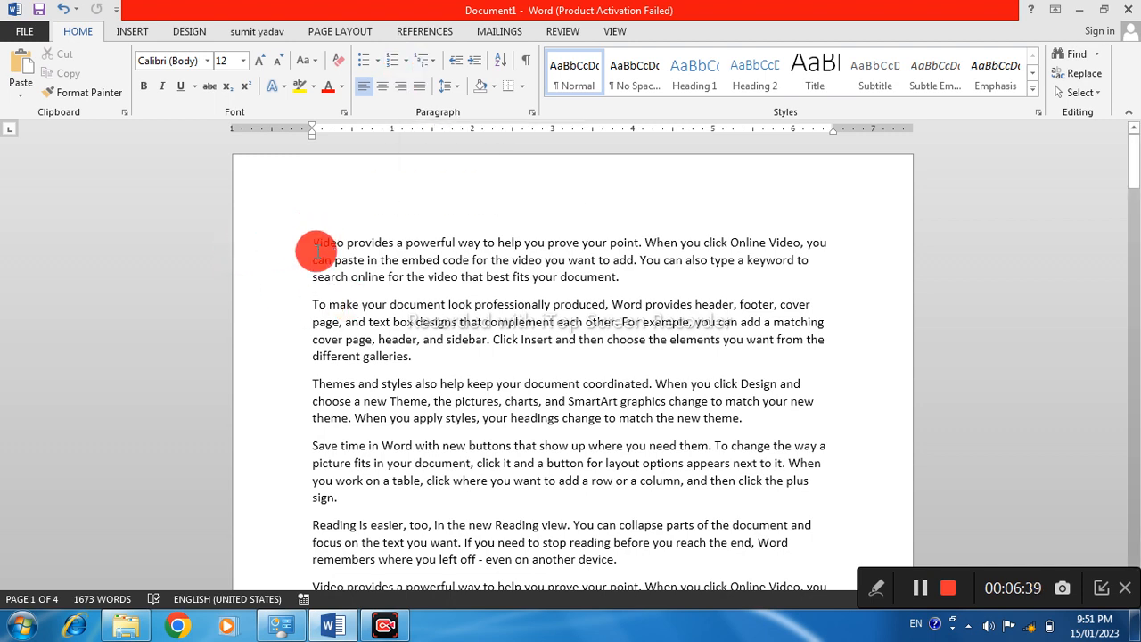
{"action": "key", "text": "ctrl+a"}
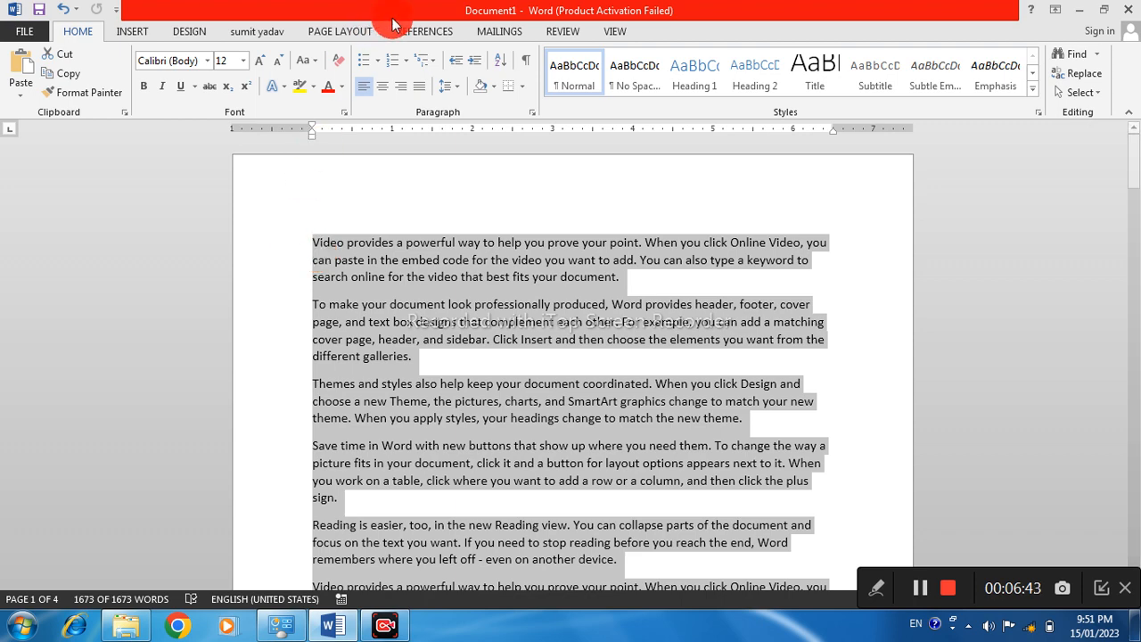
{"action": "left_click", "coordinate": [395, 62]}
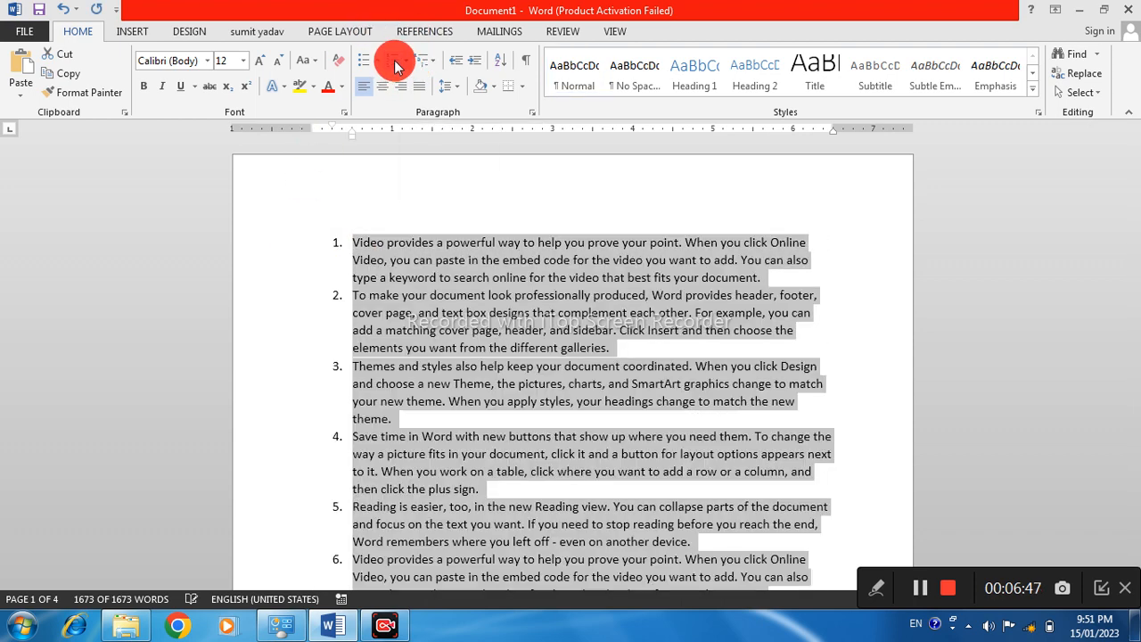
{"action": "left_click", "coordinate": [405, 64]}
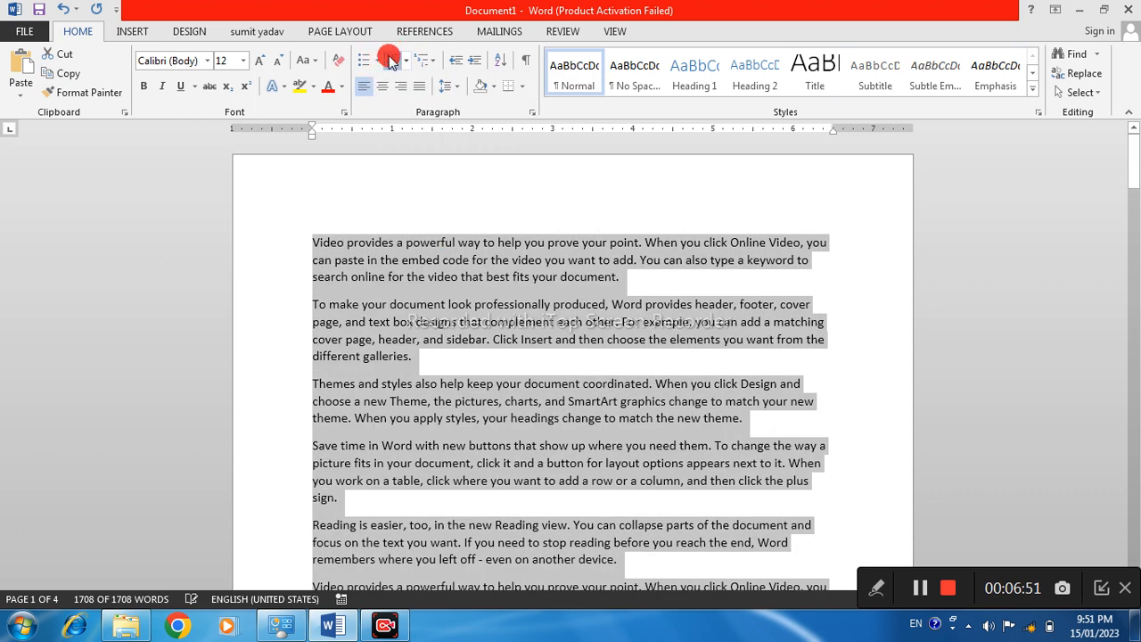
{"action": "left_click", "coordinate": [397, 67]}
{"action": "left_click", "coordinate": [372, 260]}
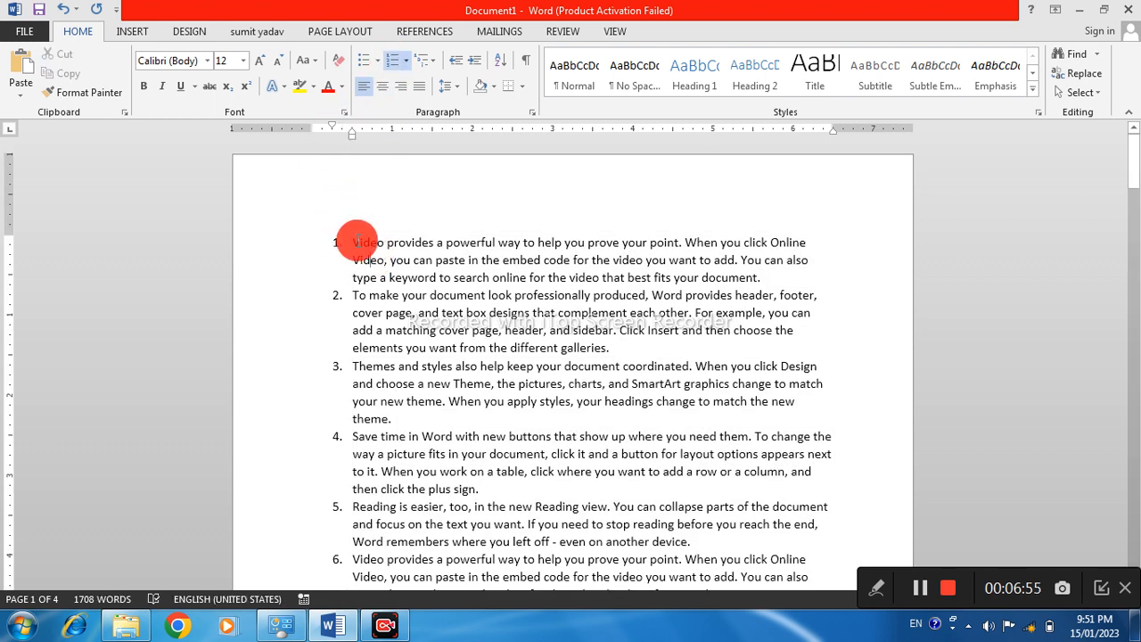
Examine how the paragraph numbering runs on from item to item across the document's pages
{"action": "left_click_drag", "start_coordinate": [352, 244], "coordinate": [467, 260]}
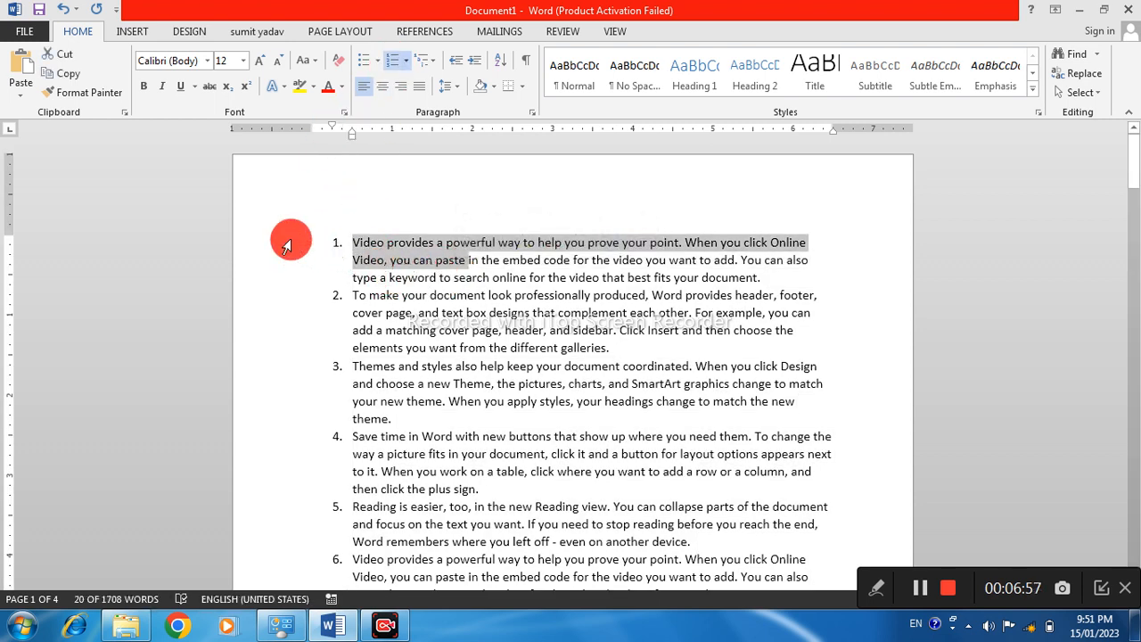
{"action": "scroll", "coordinate": [356, 346], "scroll_direction": "down", "scroll_amount": 5}
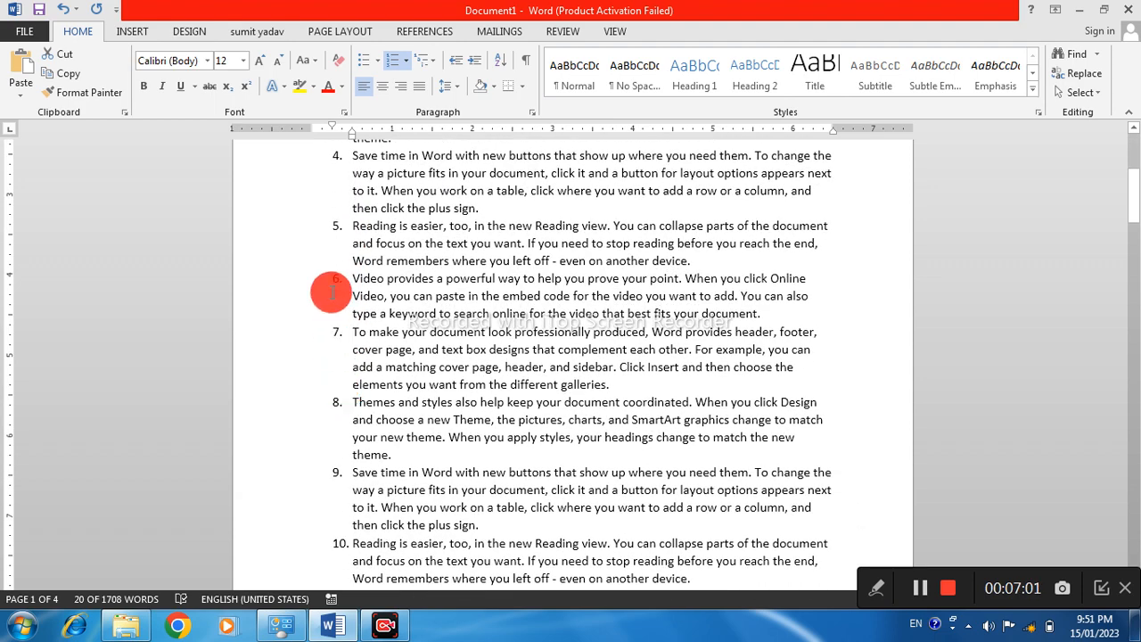
{"action": "left_click_drag", "start_coordinate": [362, 278], "coordinate": [373, 480]}
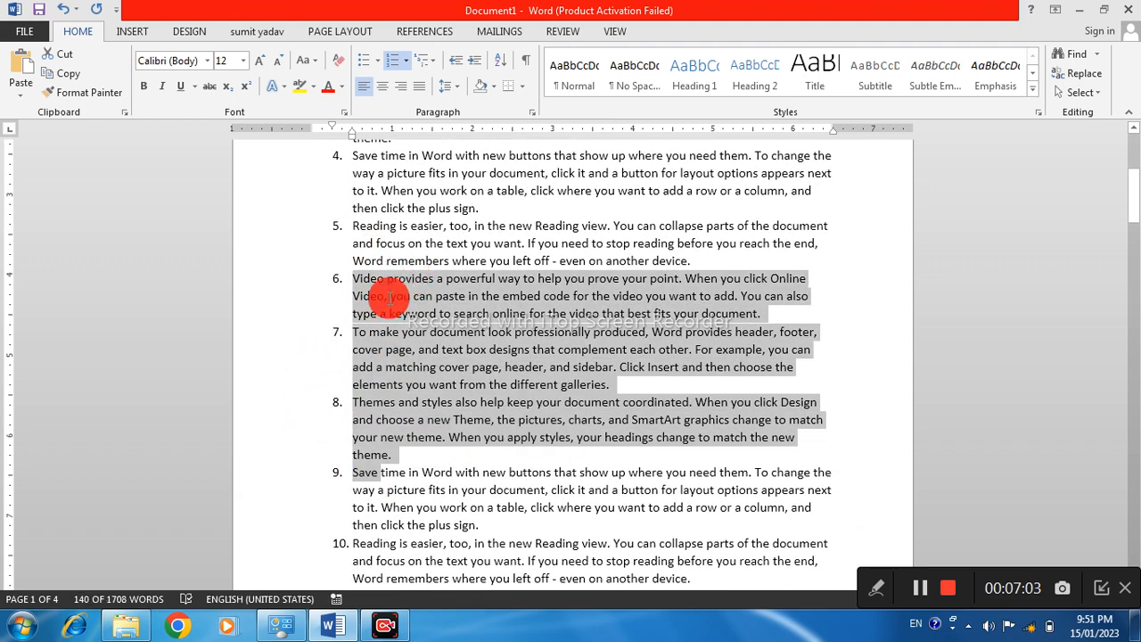
{"action": "left_click", "coordinate": [406, 277]}
{"action": "scroll", "coordinate": [336, 381], "scroll_direction": "down", "scroll_amount": 5}
{"action": "scroll", "coordinate": [336, 380], "scroll_direction": "down", "scroll_amount": 20}
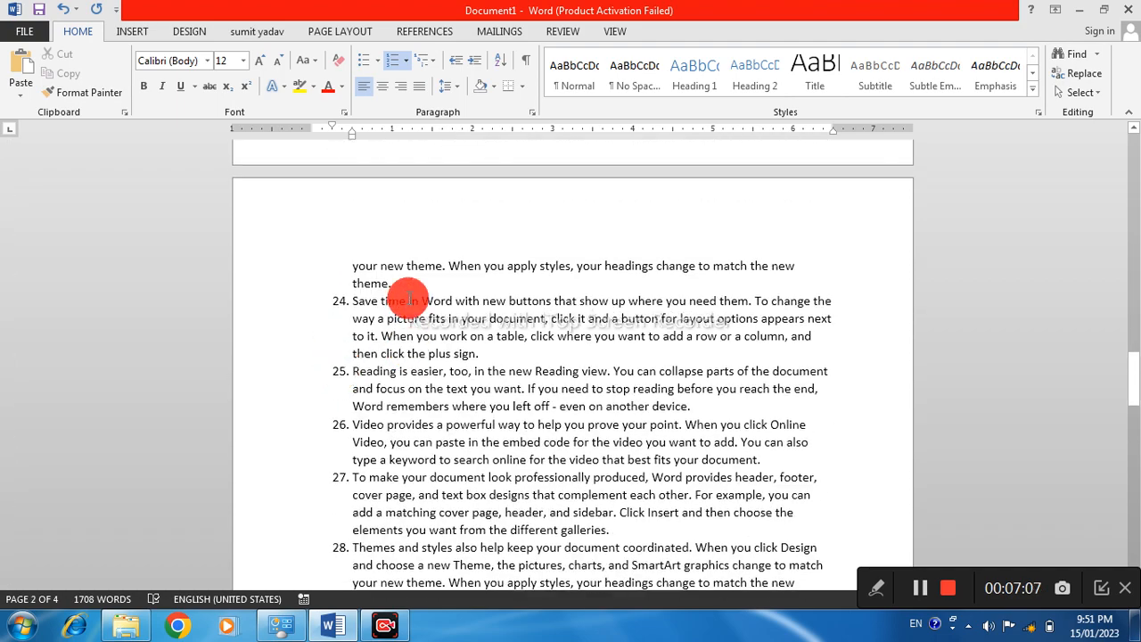
{"action": "left_click_drag", "start_coordinate": [408, 294], "coordinate": [540, 565]}
{"action": "left_click", "coordinate": [386, 357]}
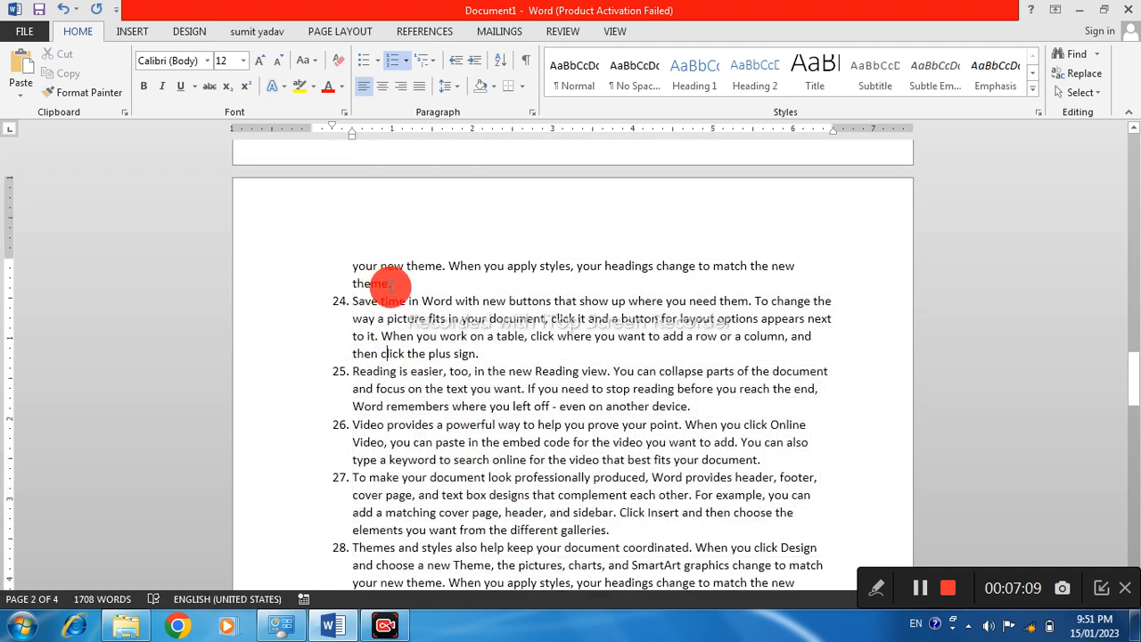
{"action": "left_click_drag", "start_coordinate": [354, 301], "coordinate": [486, 318]}
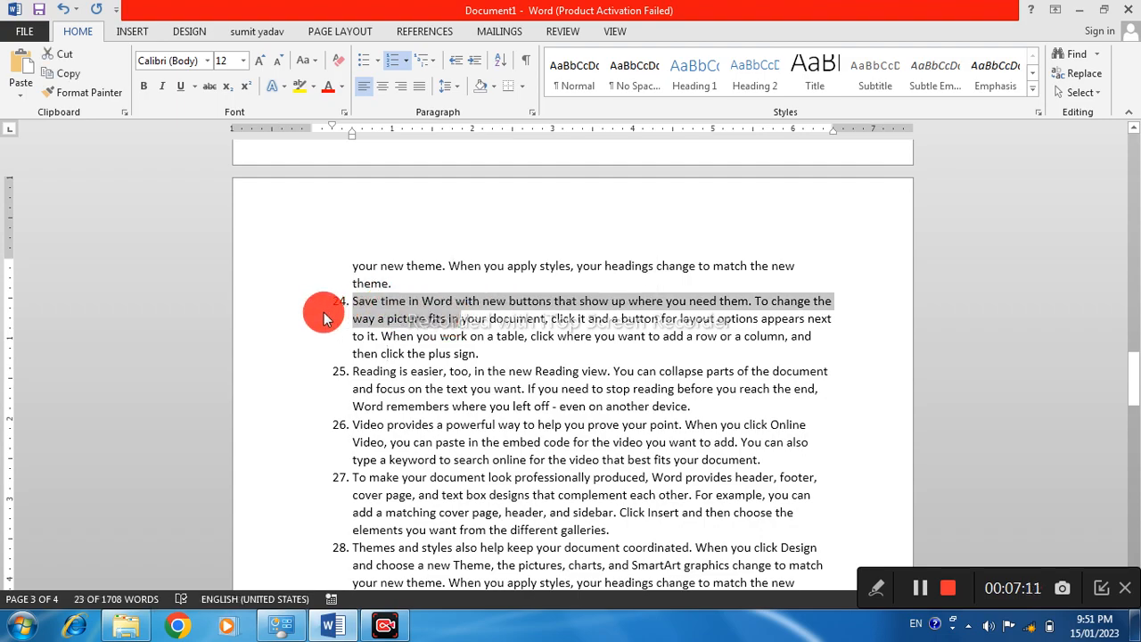
{"action": "scroll", "coordinate": [351, 347], "scroll_direction": "down", "scroll_amount": 10}
{"action": "scroll", "coordinate": [361, 379], "scroll_direction": "up", "scroll_amount": 20}
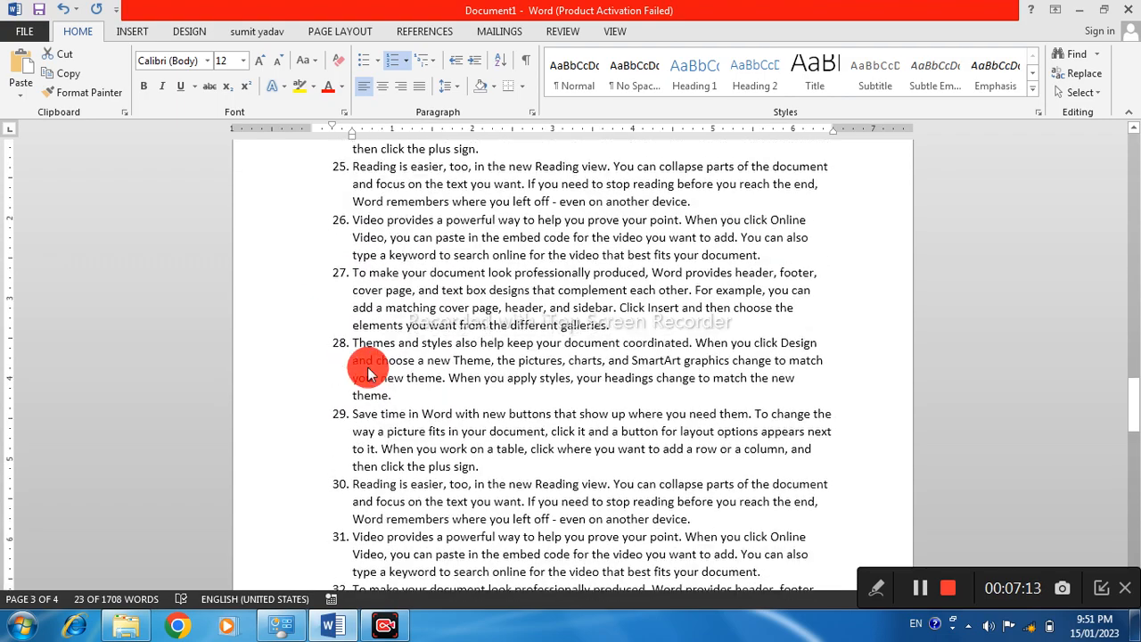
{"action": "scroll", "coordinate": [368, 367], "scroll_direction": "up", "scroll_amount": 1}
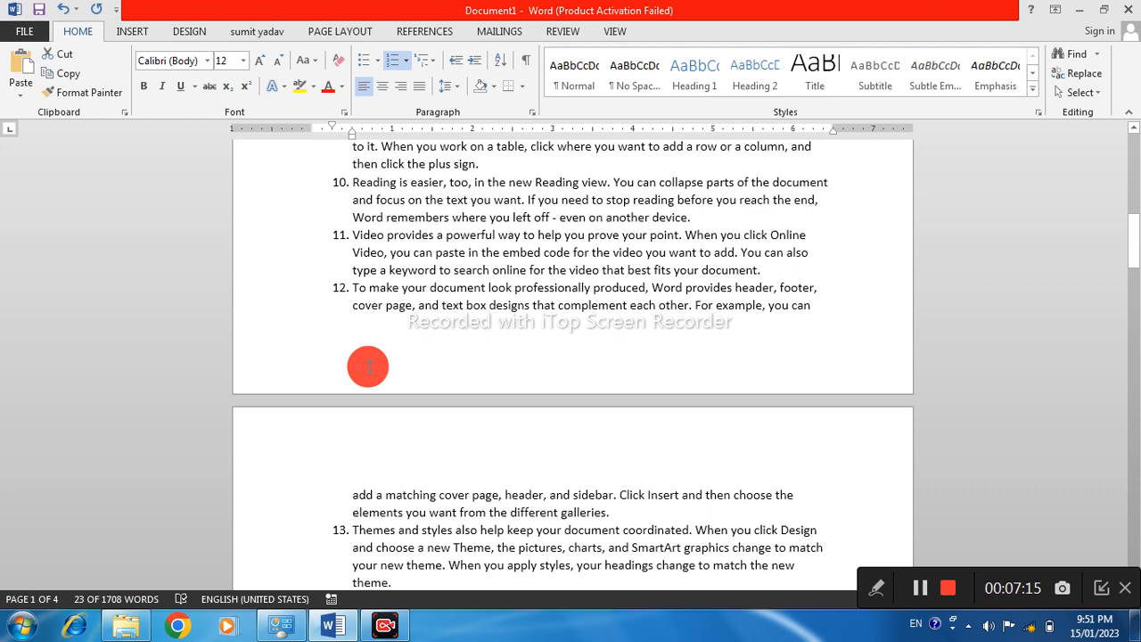
Change the numbering of all paragraphs to the uppercase letter format A., B., C. and review the lettered items
{"action": "key", "text": "ctrl+a"}
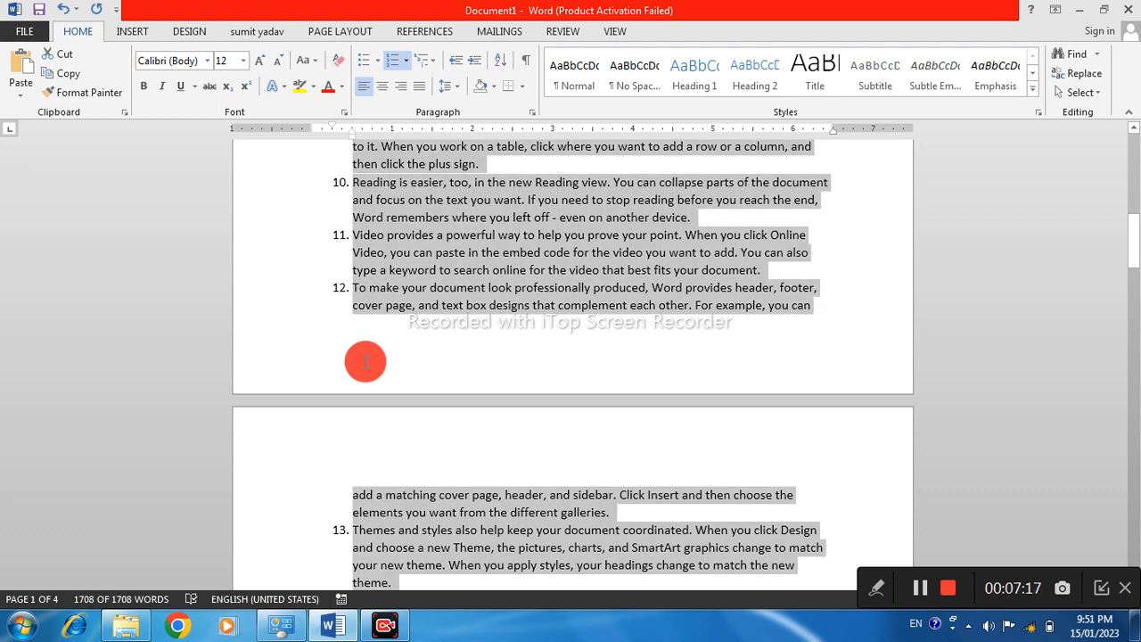
{"action": "left_click", "coordinate": [404, 61]}
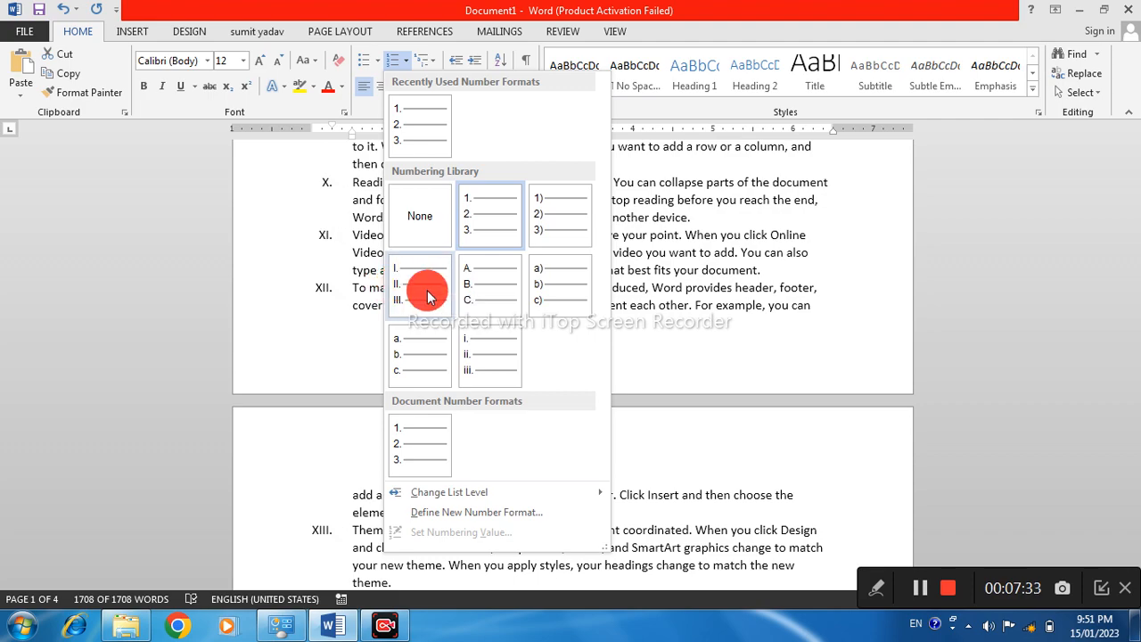
{"action": "left_click", "coordinate": [485, 288]}
{"action": "key", "text": "ctrl+a"}
{"action": "scroll", "coordinate": [543, 237], "scroll_direction": "up", "scroll_amount": 12}
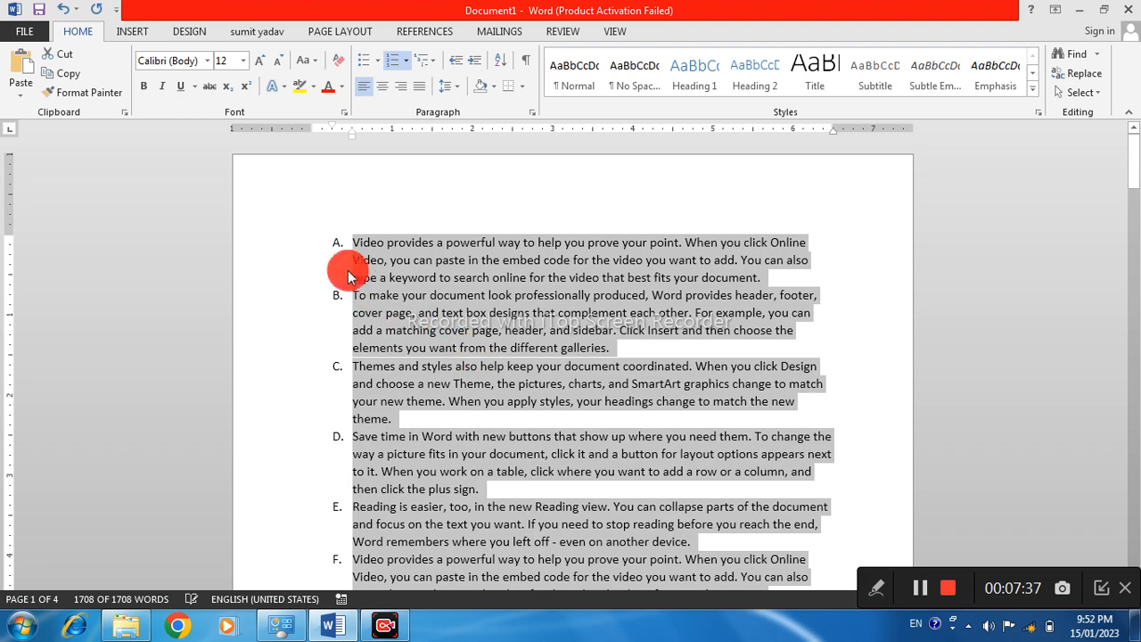
{"action": "scroll", "coordinate": [364, 343], "scroll_direction": "down", "scroll_amount": 7}
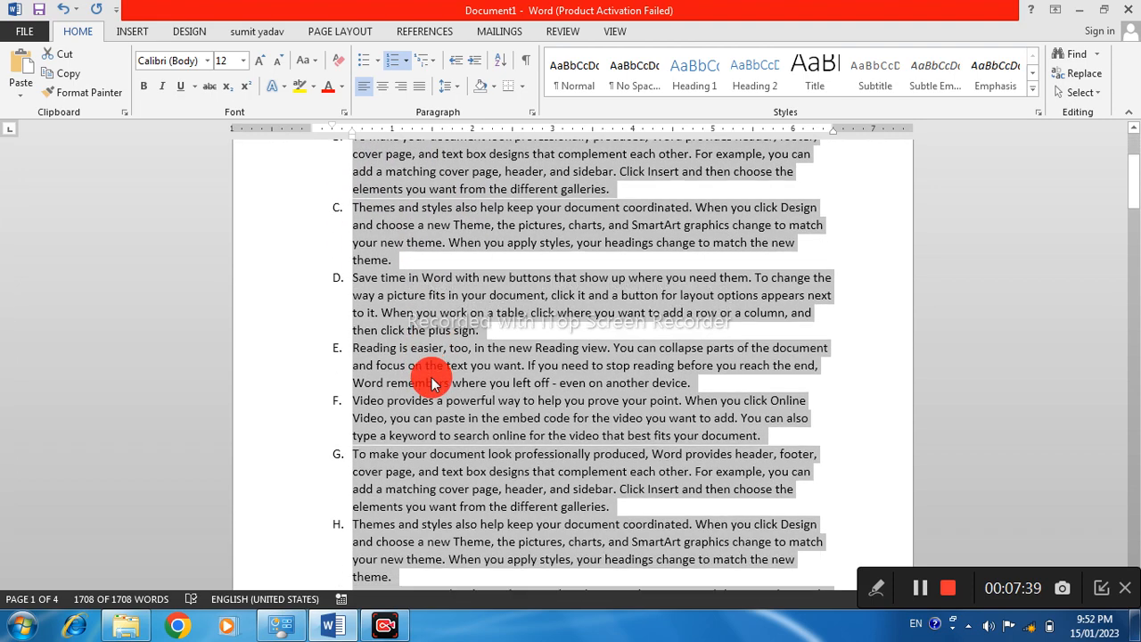
{"action": "scroll", "coordinate": [431, 384], "scroll_direction": "down", "scroll_amount": 1}
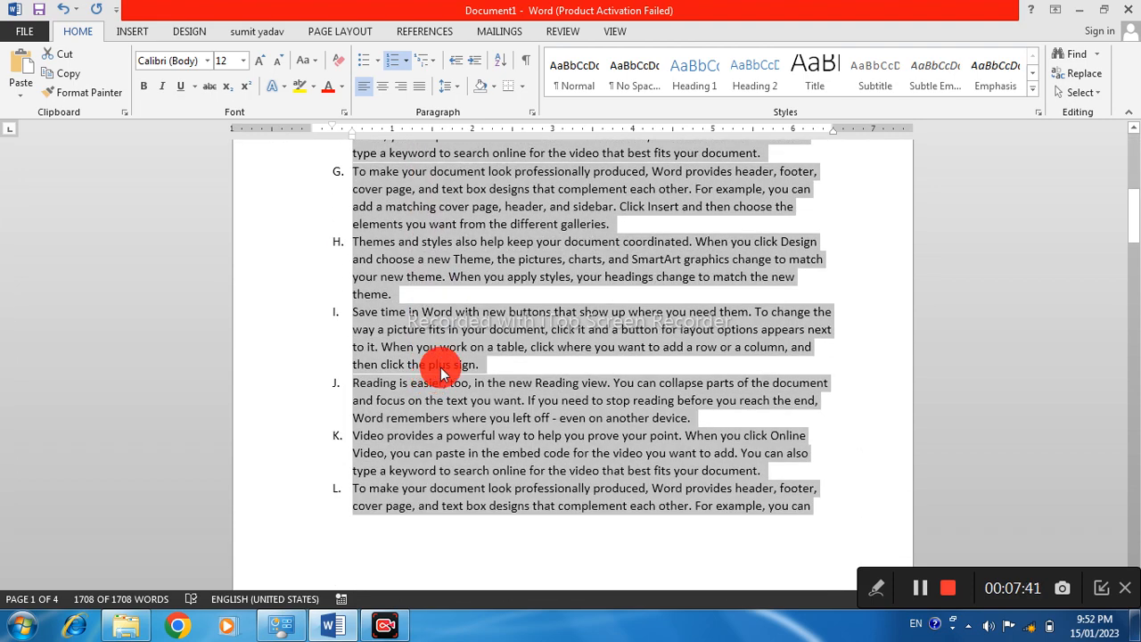
{"action": "scroll", "coordinate": [438, 373], "scroll_direction": "down", "scroll_amount": 5}
{"action": "scroll", "coordinate": [440, 367], "scroll_direction": "down", "scroll_amount": 5}
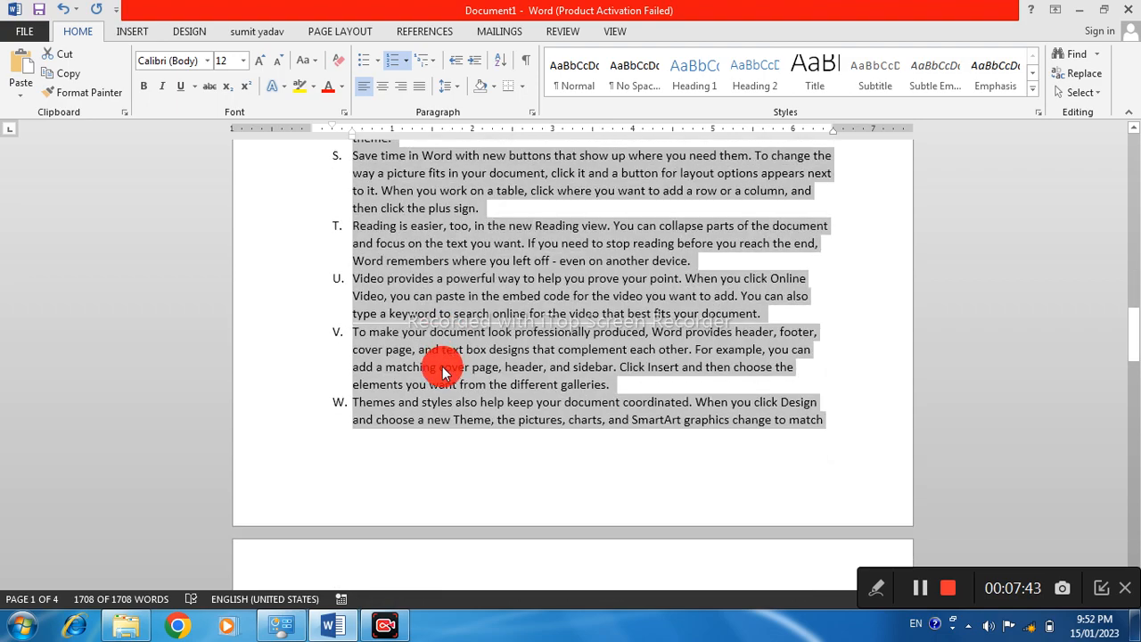
{"action": "scroll", "coordinate": [441, 370], "scroll_direction": "up", "scroll_amount": 5}
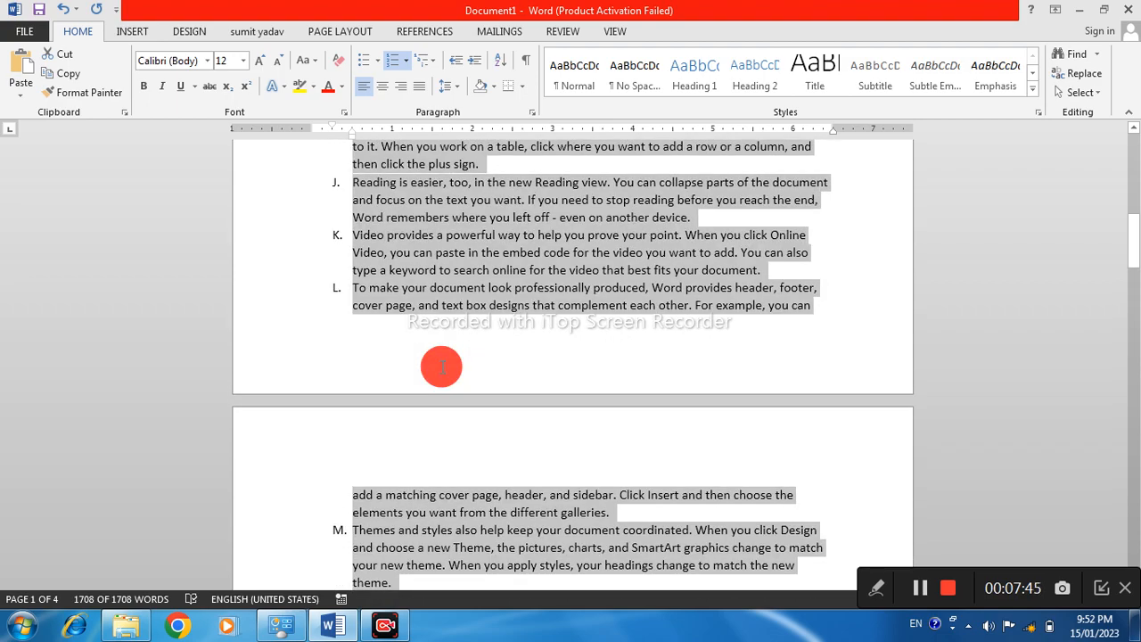
{"action": "scroll", "coordinate": [441, 367], "scroll_direction": "up", "scroll_amount": 12}
Preview the lowercase a., b., c. numbering on the first five paragraphs without applying it, and undo the uppercase letter numbering
{"action": "left_click_drag", "start_coordinate": [350, 244], "coordinate": [489, 541]}
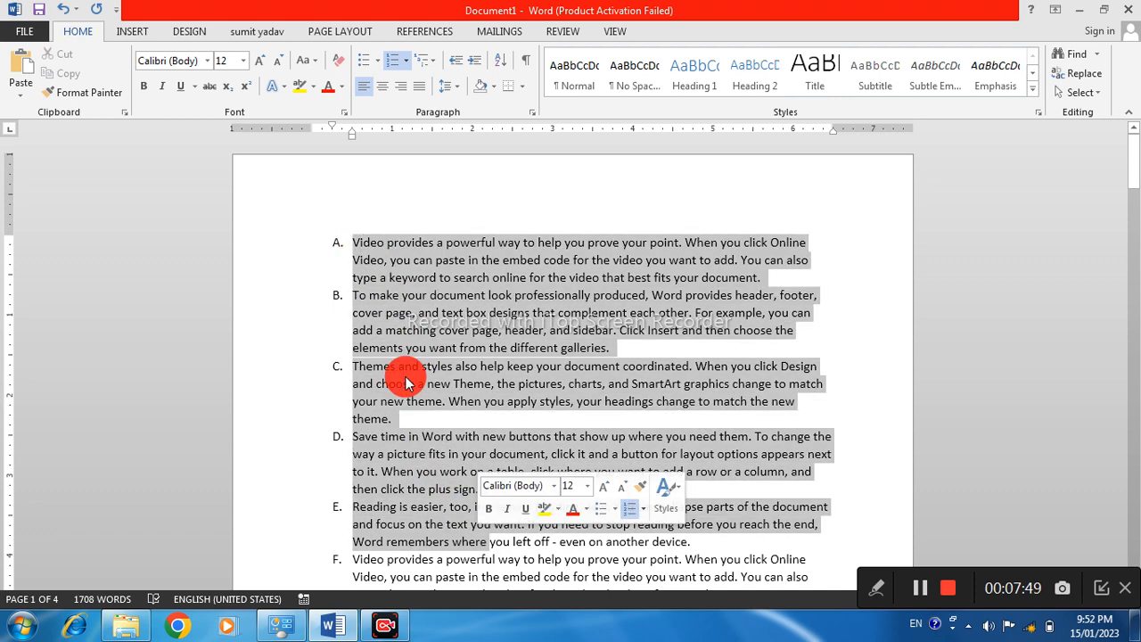
{"action": "left_click", "coordinate": [405, 60]}
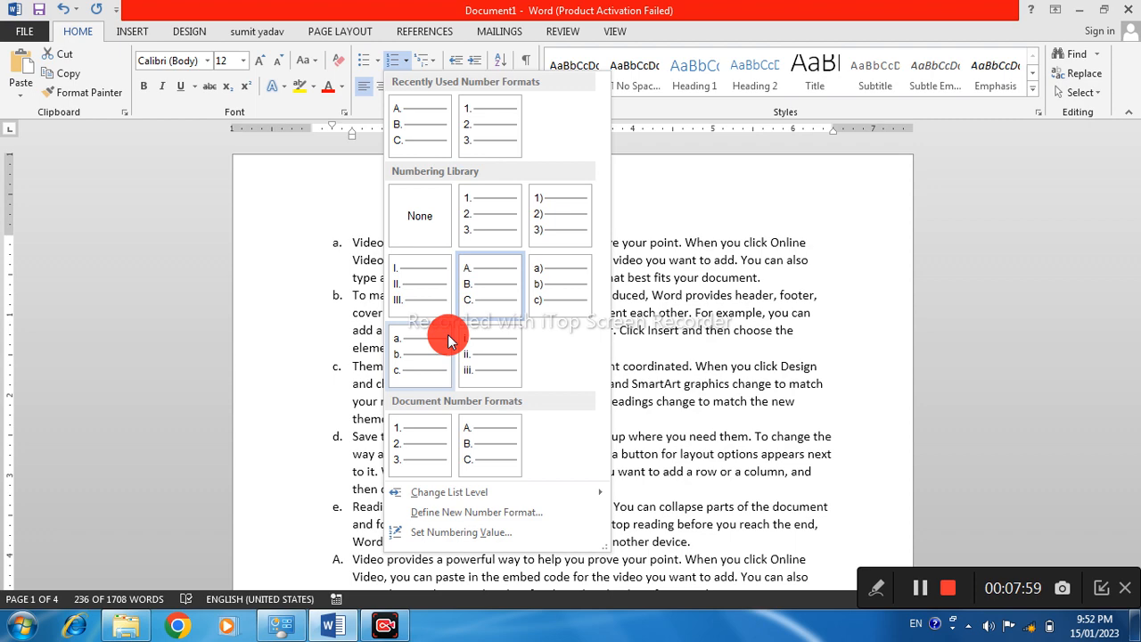
{"action": "left_click", "coordinate": [658, 346]}
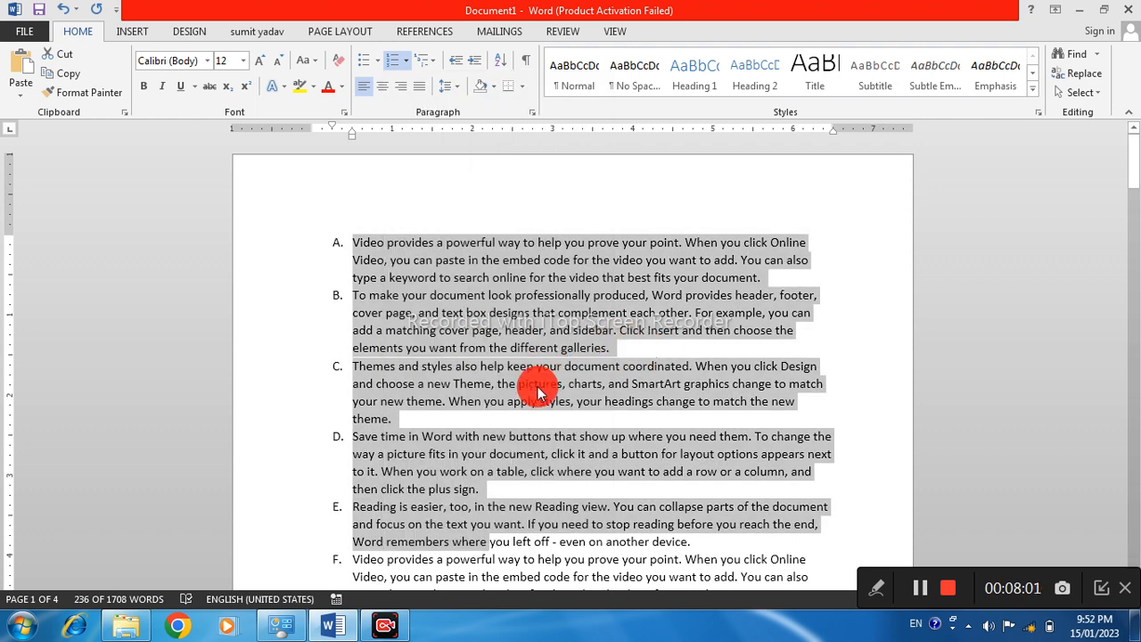
{"action": "key", "text": "ctrl+z"}
View the multilevel list formats available for the entire text and close them without choosing one
{"action": "key", "text": "ctrl+a"}
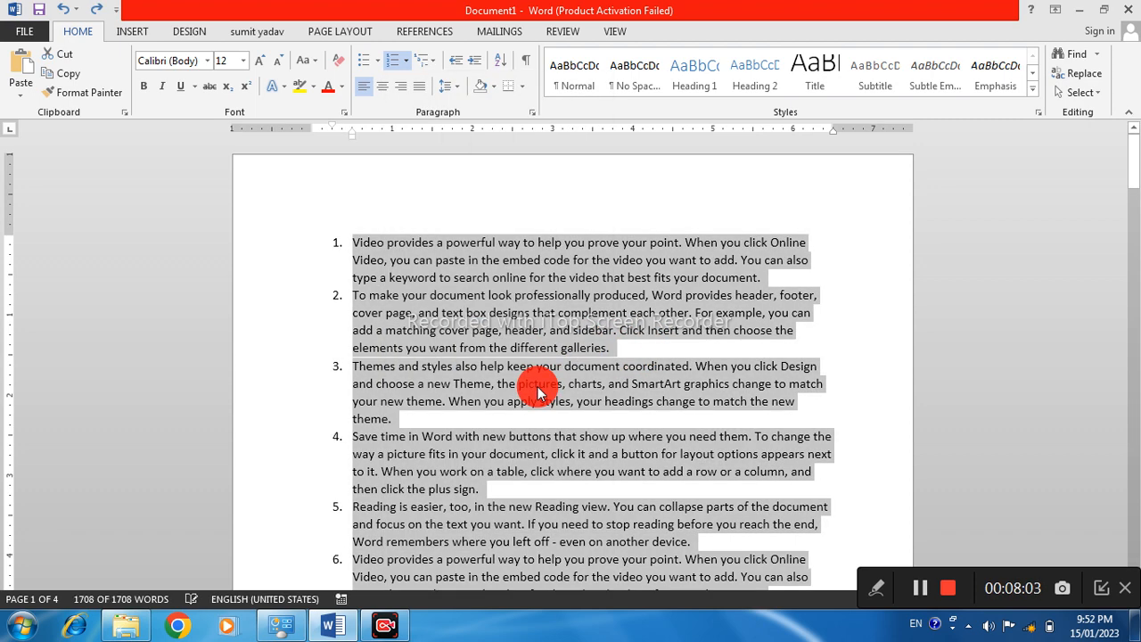
{"action": "left_click", "coordinate": [429, 63]}
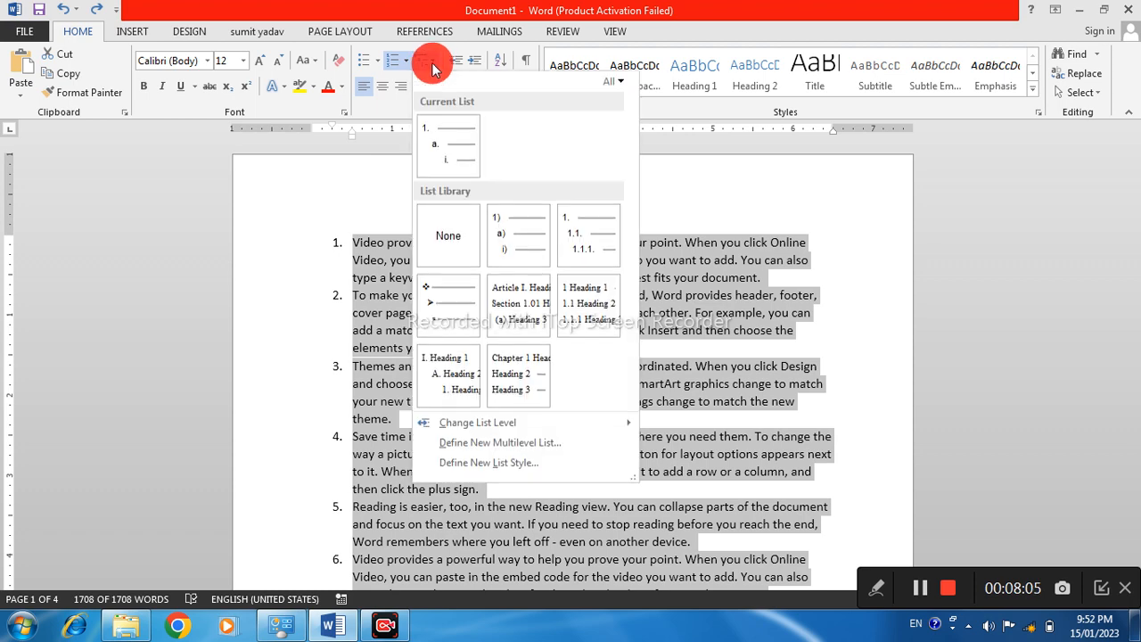
{"action": "left_click", "coordinate": [429, 64]}
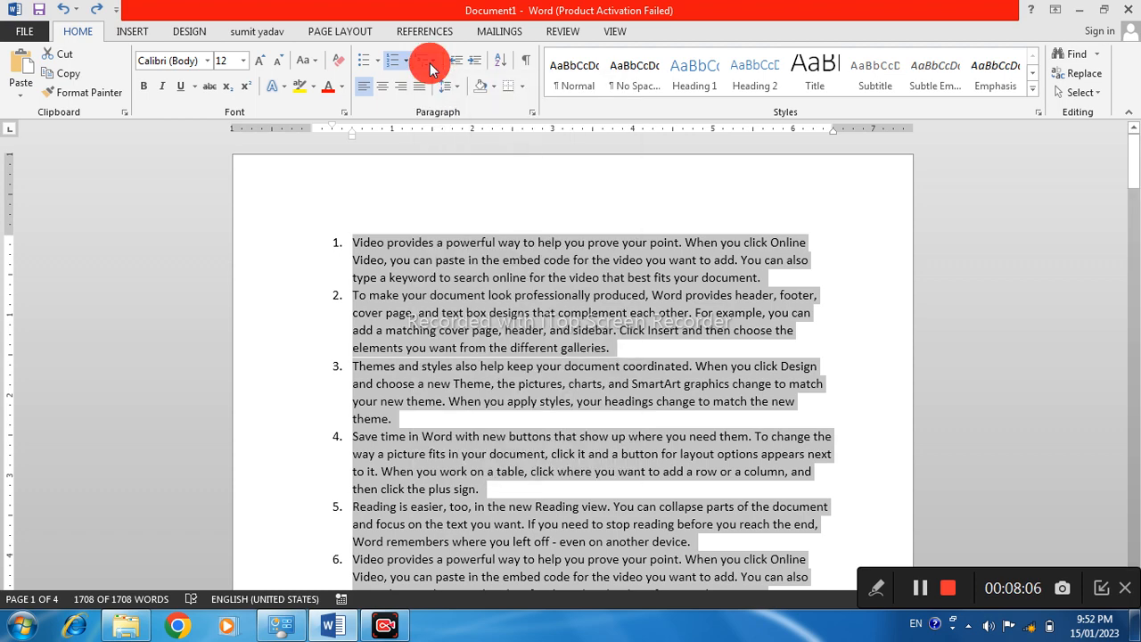
{"action": "left_click", "coordinate": [418, 311]}
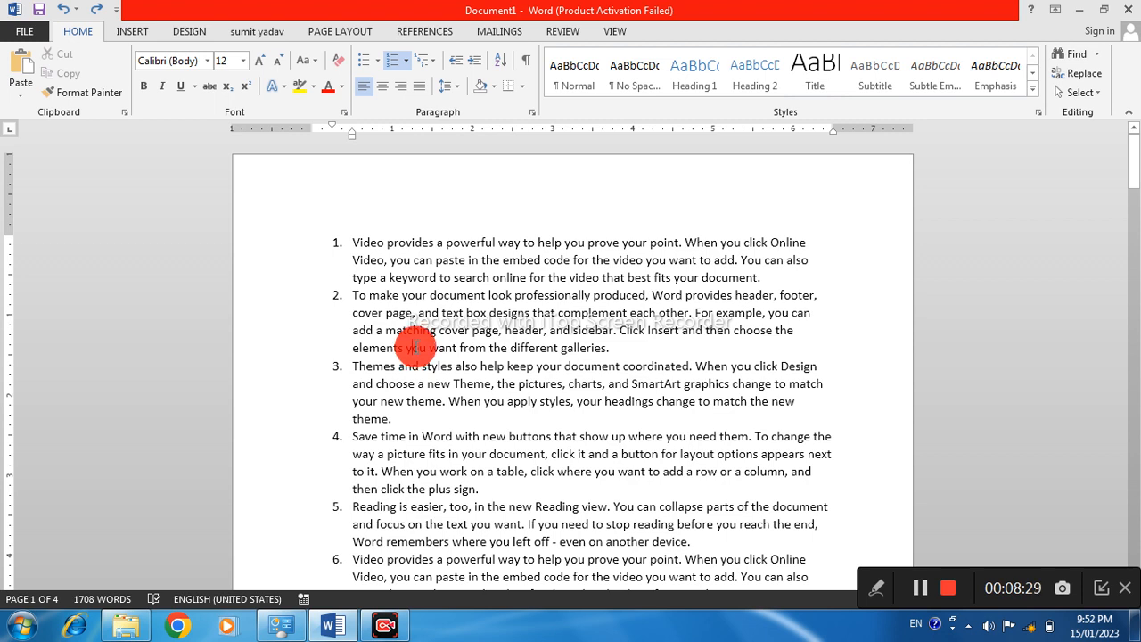
Delete all text in the document and enter a list of nine first names, one per line
{"action": "key", "text": "ctrl+a"}
{"action": "key", "text": "Delete"}
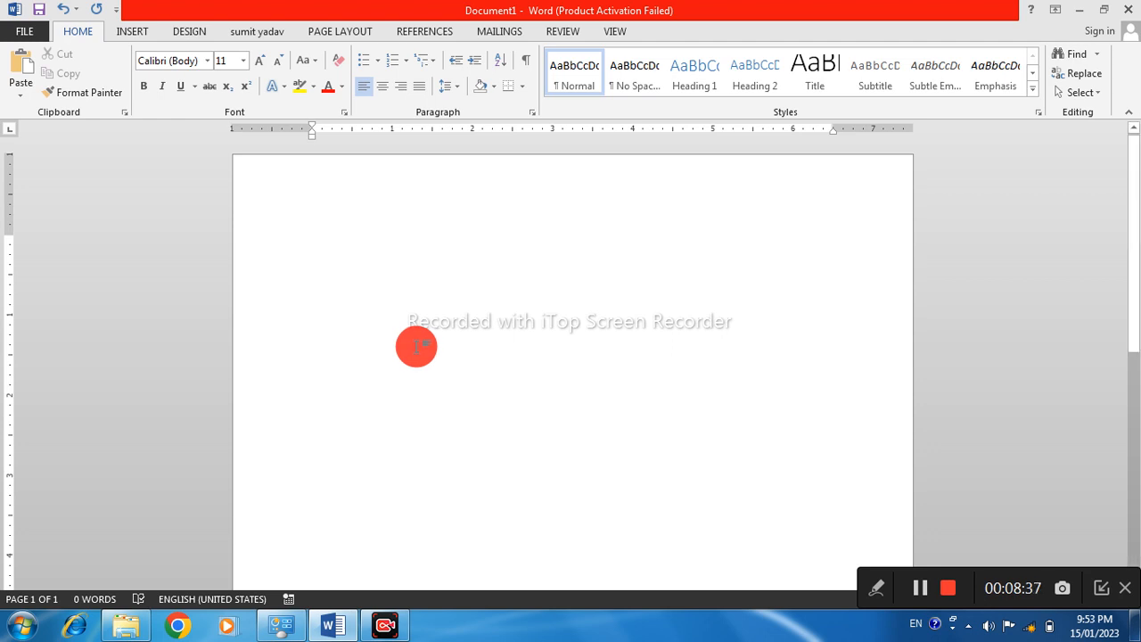
{"action": "type", "text": "Ram"}
{"action": "key", "text": "Return"}
{"action": "type", "text": "shyam"}
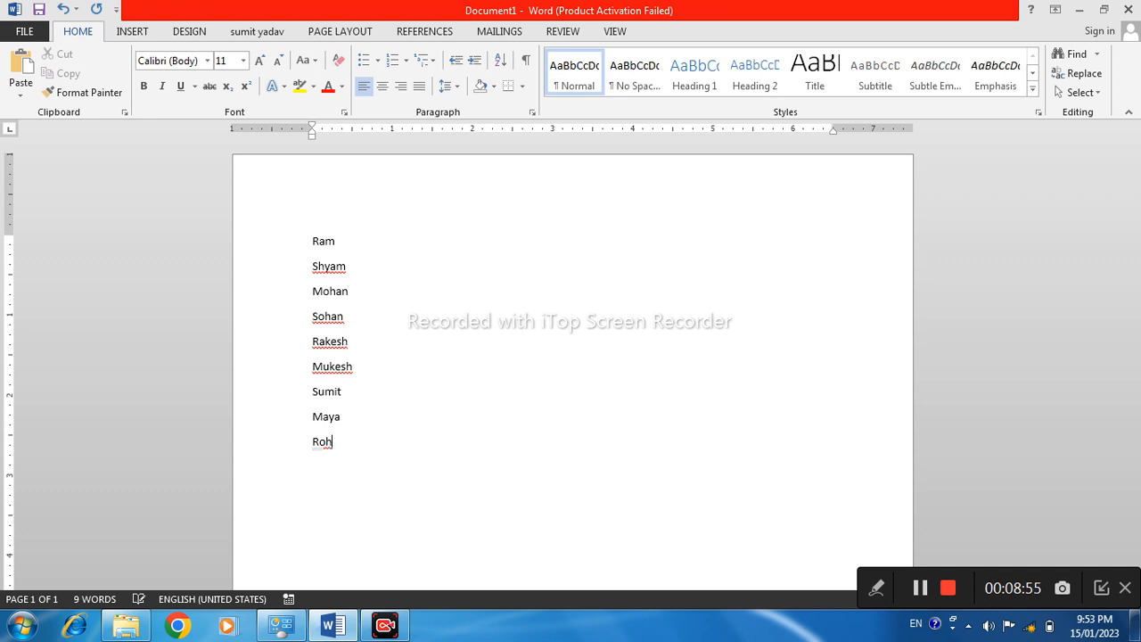
{"action": "type", "text": "h"}
Increase the font size of the whole name list to 16 points
{"action": "left_click_drag", "start_coordinate": [321, 232], "coordinate": [381, 534]}
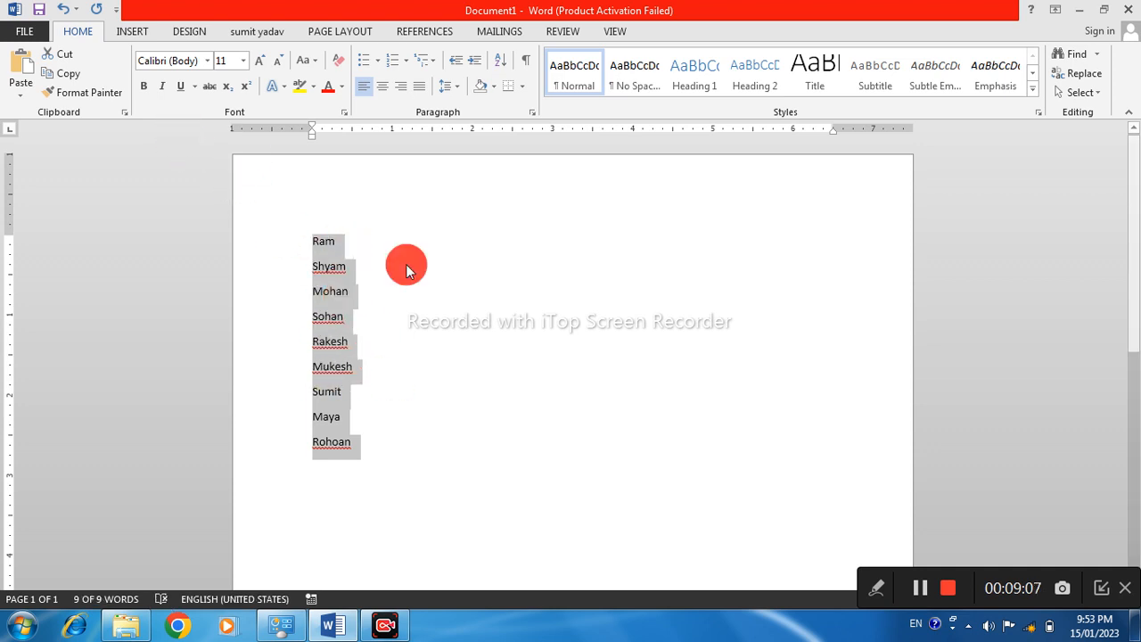
{"action": "left_click", "coordinate": [264, 63]}
{"action": "left_click", "coordinate": [264, 62]}
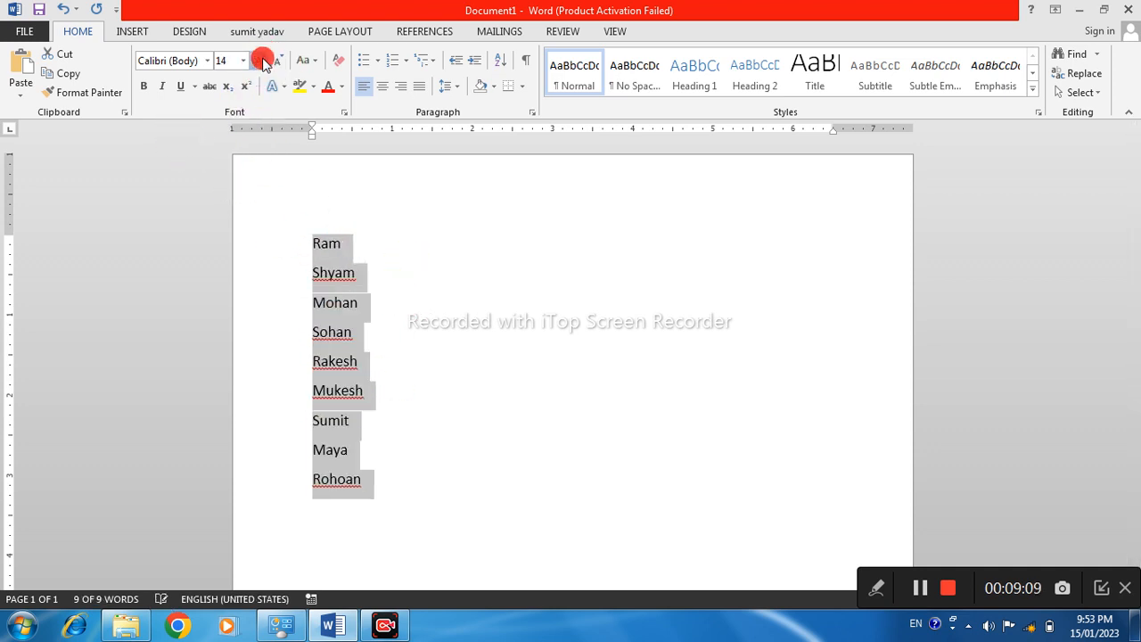
{"action": "left_click", "coordinate": [264, 63]}
{"action": "left_click", "coordinate": [361, 304]}
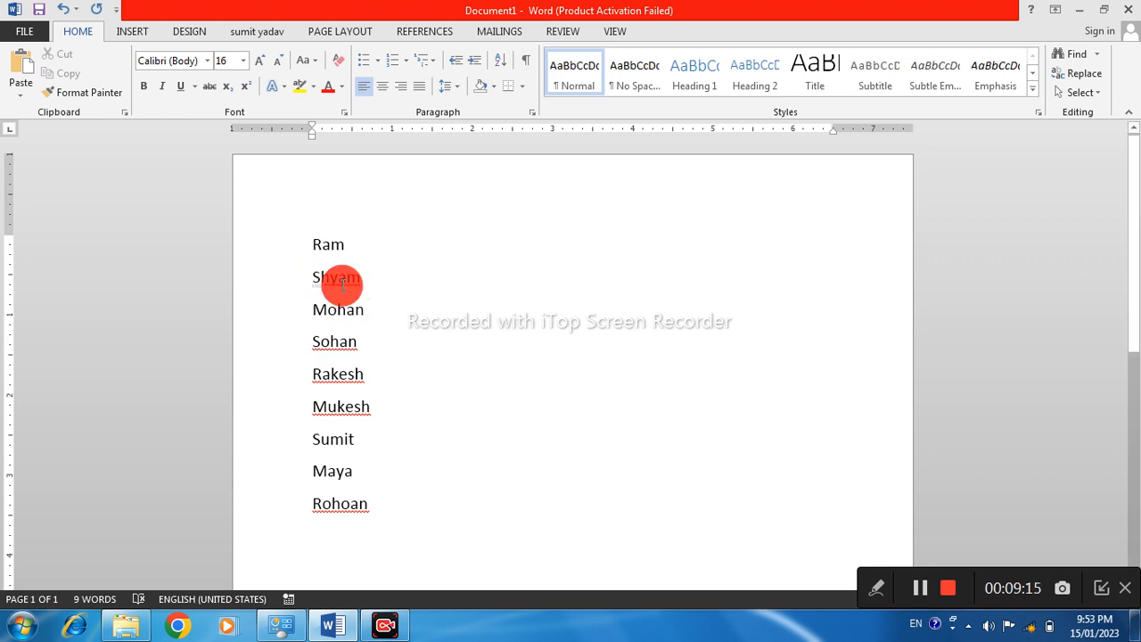
Ignore all spelling flags on the second, fourth, fifth and sixth names in the list
{"action": "right_click", "coordinate": [344, 283]}
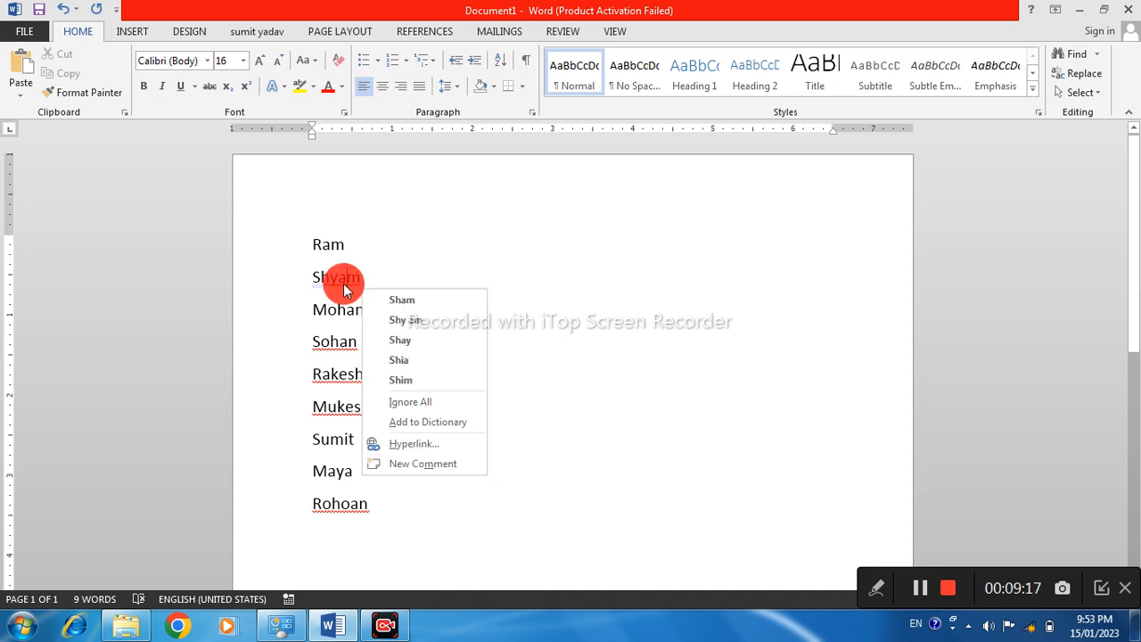
{"action": "left_click", "coordinate": [408, 401]}
{"action": "right_click", "coordinate": [357, 351]}
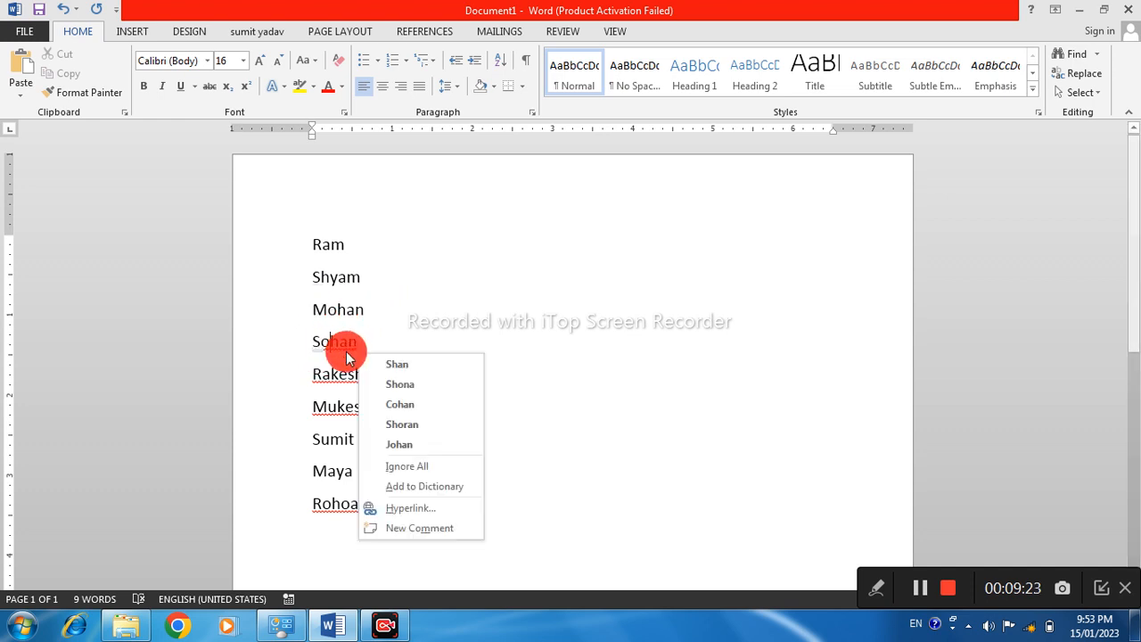
{"action": "left_click", "coordinate": [396, 473]}
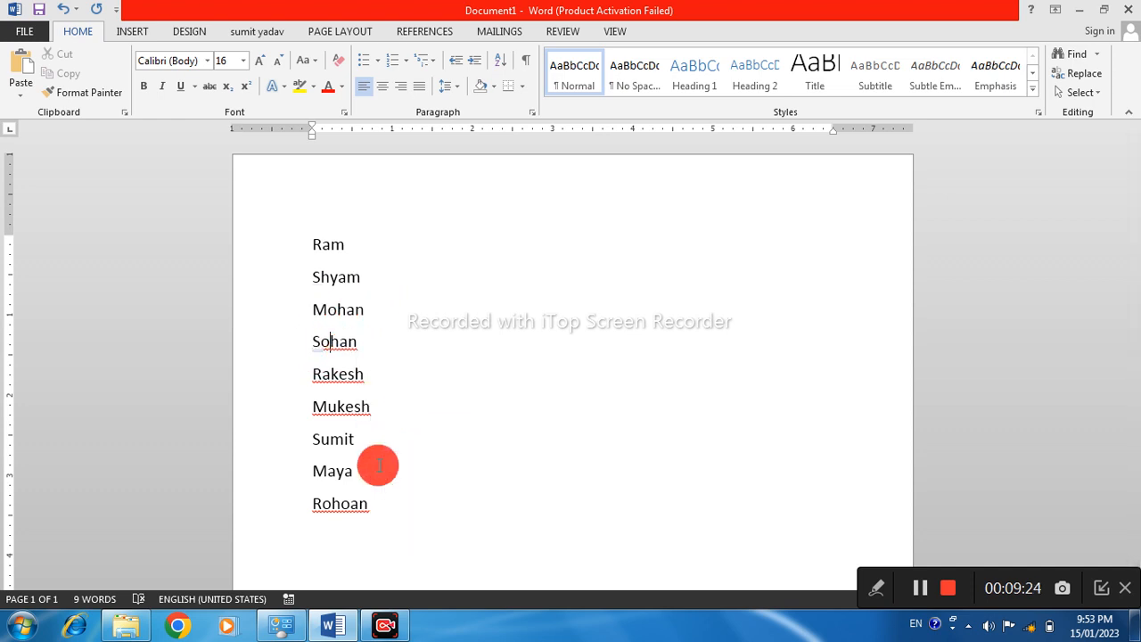
{"action": "right_click", "coordinate": [339, 378]}
{"action": "left_click", "coordinate": [397, 500]}
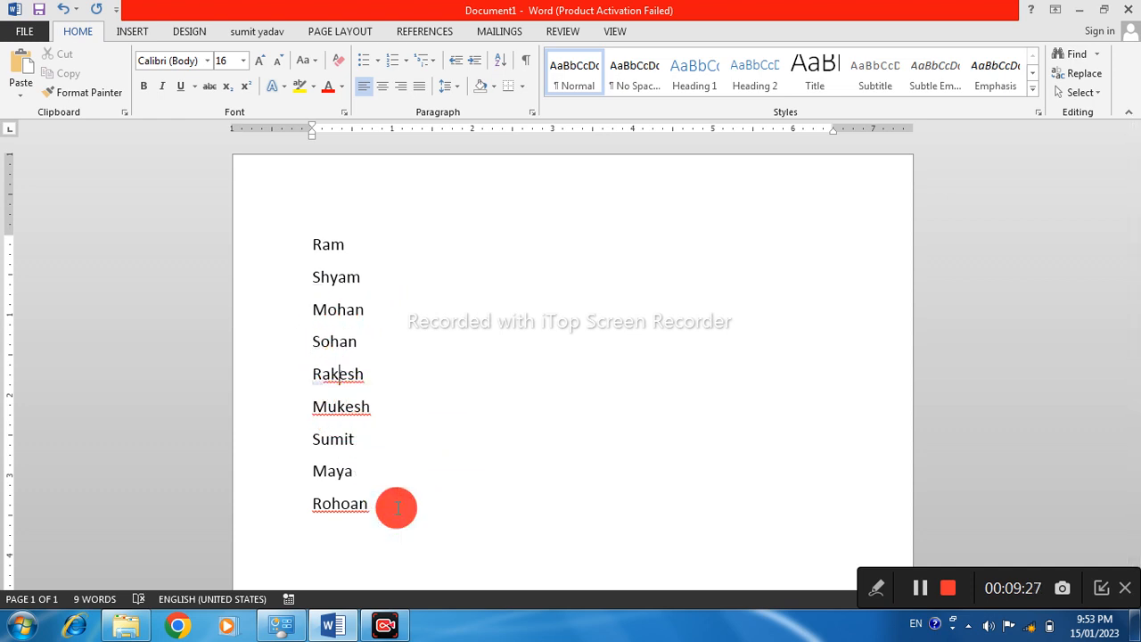
{"action": "right_click", "coordinate": [333, 412]}
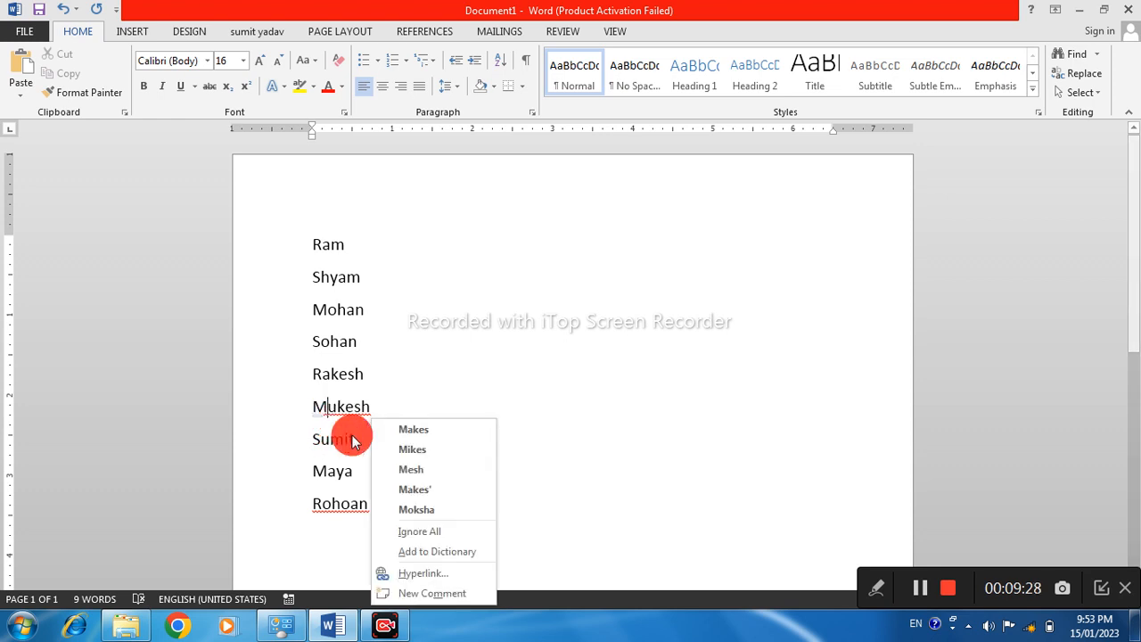
{"action": "left_click", "coordinate": [403, 528]}
Correct the misspelled last name in the list with the suggested spelling
{"action": "right_click", "coordinate": [356, 506]}
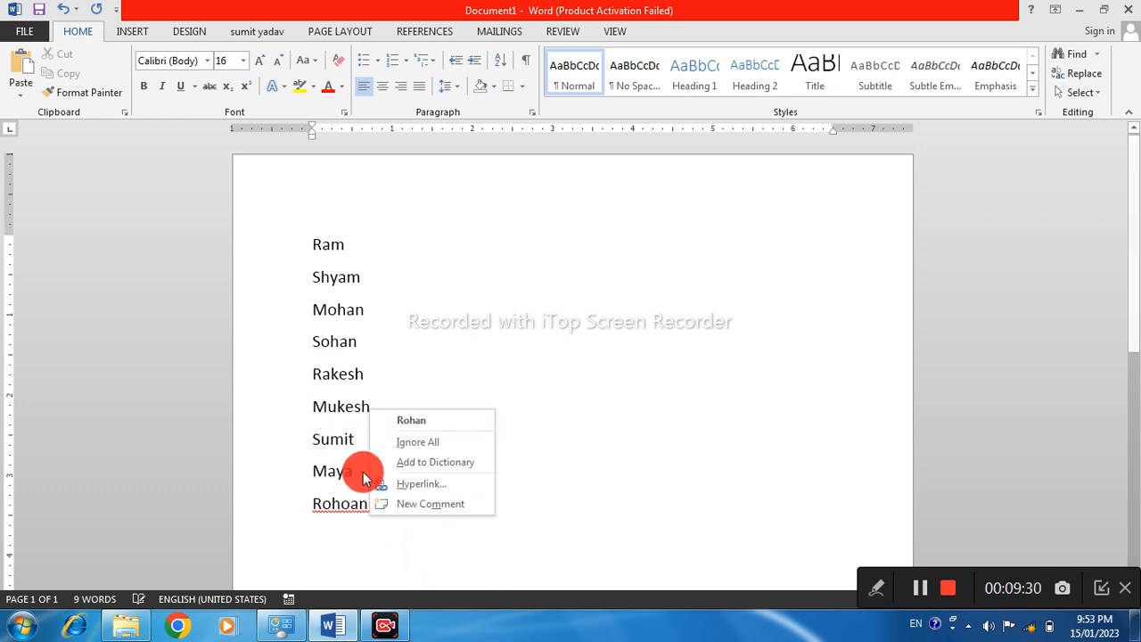
{"action": "left_click", "coordinate": [413, 422]}
{"action": "left_click_drag", "start_coordinate": [303, 247], "coordinate": [368, 536]}
{"action": "left_click", "coordinate": [408, 351]}
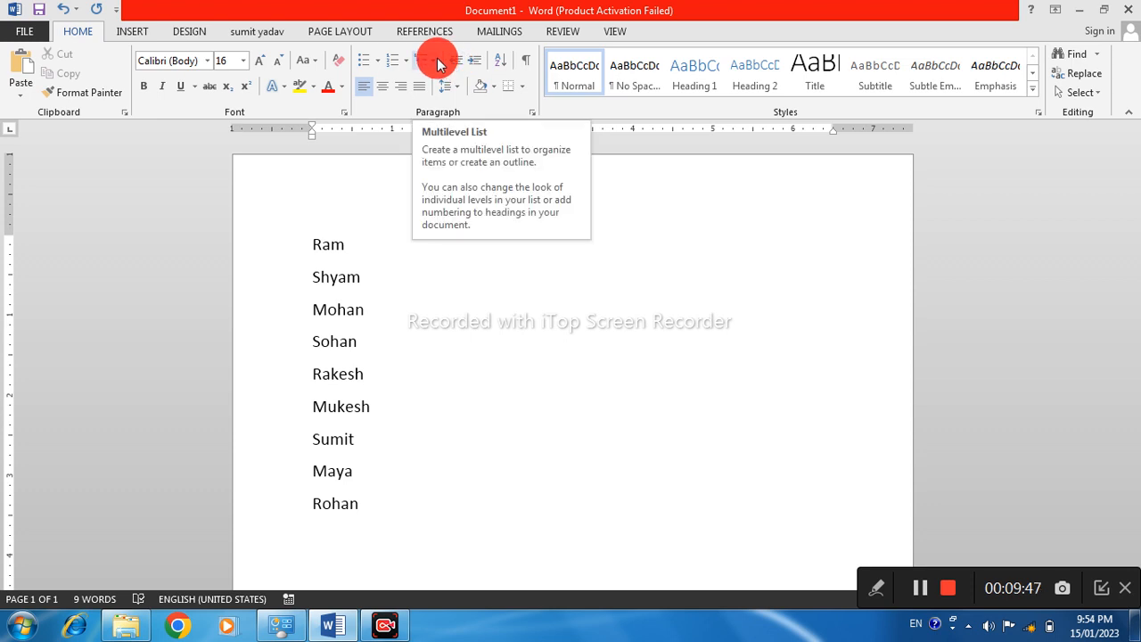
Indent the second and third names in the list to 1.5 inches
{"action": "left_click", "coordinate": [309, 284]}
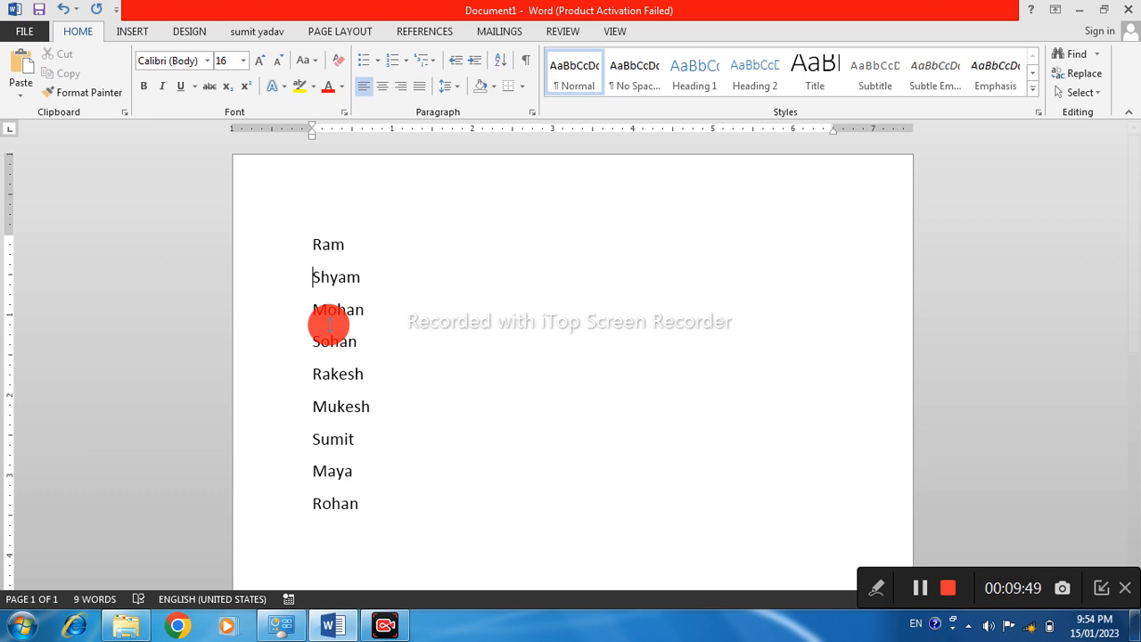
{"action": "double_click", "coordinate": [330, 322]}
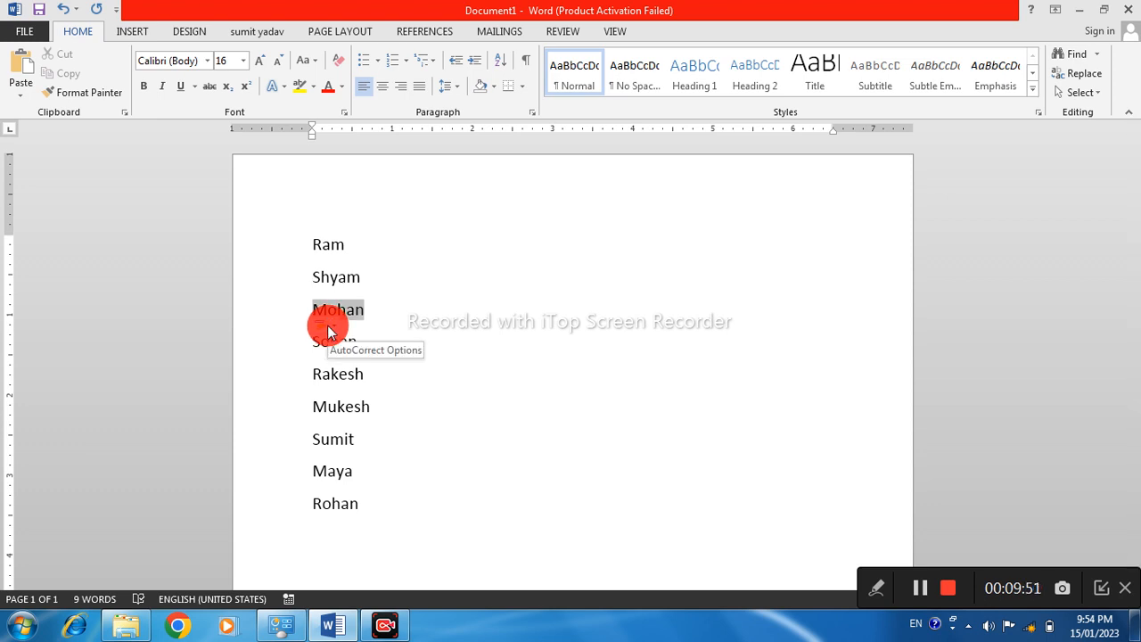
{"action": "key", "text": "Tab"}
{"action": "key", "text": "Tab"}
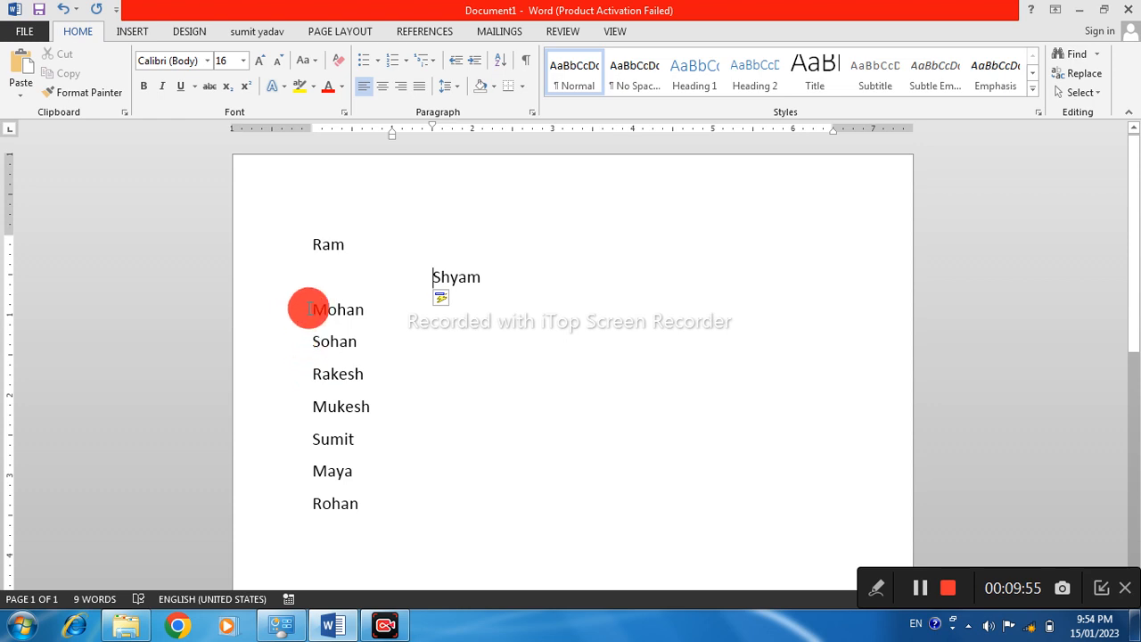
{"action": "key", "text": "Tab"}
{"action": "key", "text": "Tab"}
{"action": "key", "text": "Tab"}
{"action": "key", "text": "Tab"}
{"action": "key", "text": "Tab"}
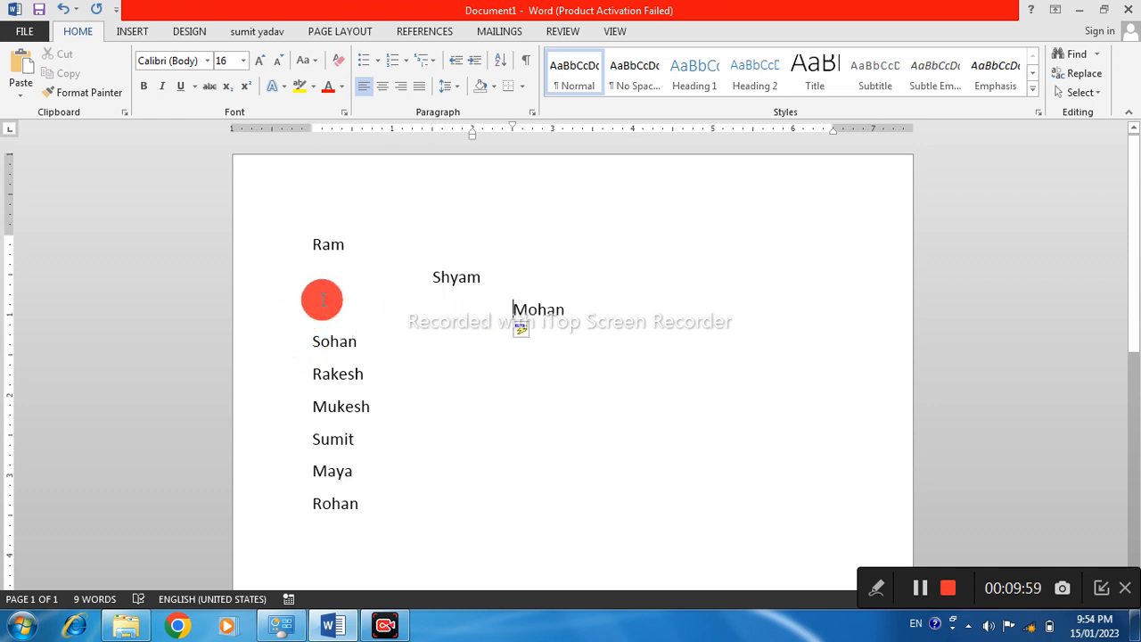
{"action": "key", "text": "BackSpace"}
{"action": "key", "text": "BackSpace"}
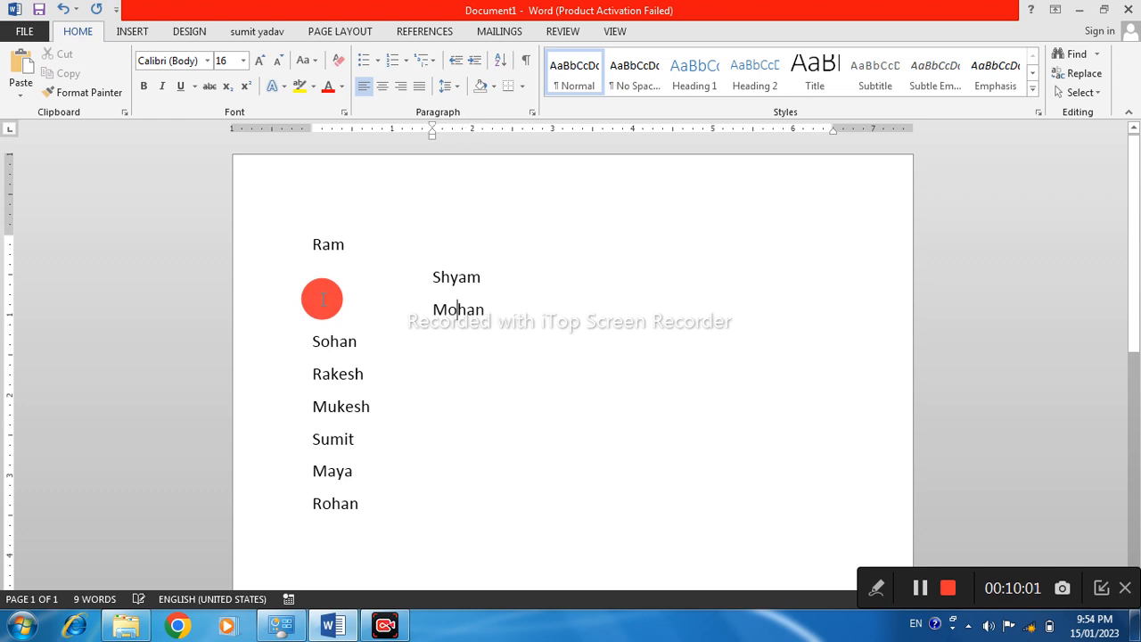
Indent the fifth name in the list to 2 inches and the seventh name to 2.5 inches
{"action": "left_click", "coordinate": [312, 374]}
{"action": "key", "text": "Tab"}
{"action": "key", "text": "Tab"}
{"action": "key", "text": "Tab"}
{"action": "key", "text": "Tab"}
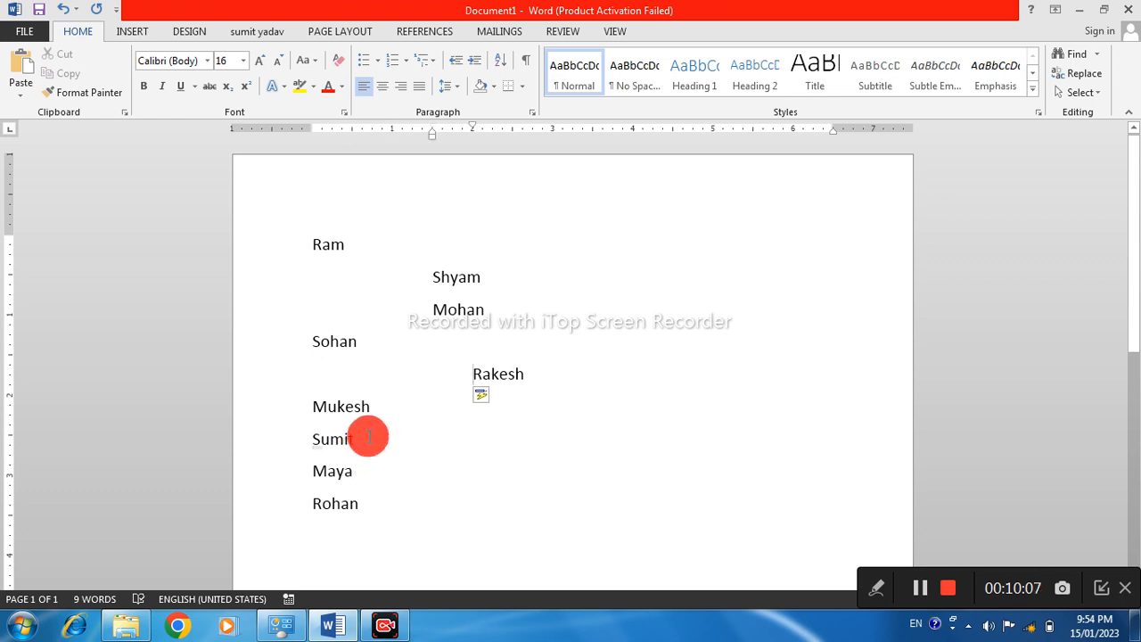
{"action": "left_click", "coordinate": [314, 439]}
{"action": "key", "text": "Tab"}
{"action": "key", "text": "Tab"}
{"action": "key", "text": "Tab"}
{"action": "key", "text": "Tab"}
{"action": "key", "text": "Tab"}
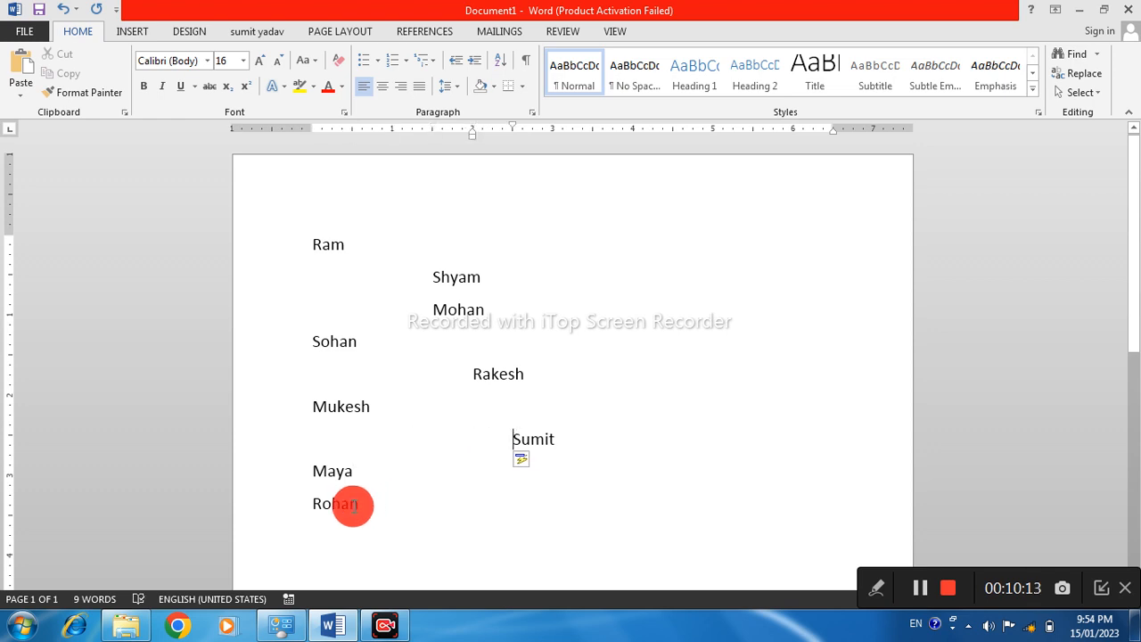
Indent the last name in the list to 2 inches
{"action": "left_click", "coordinate": [314, 504]}
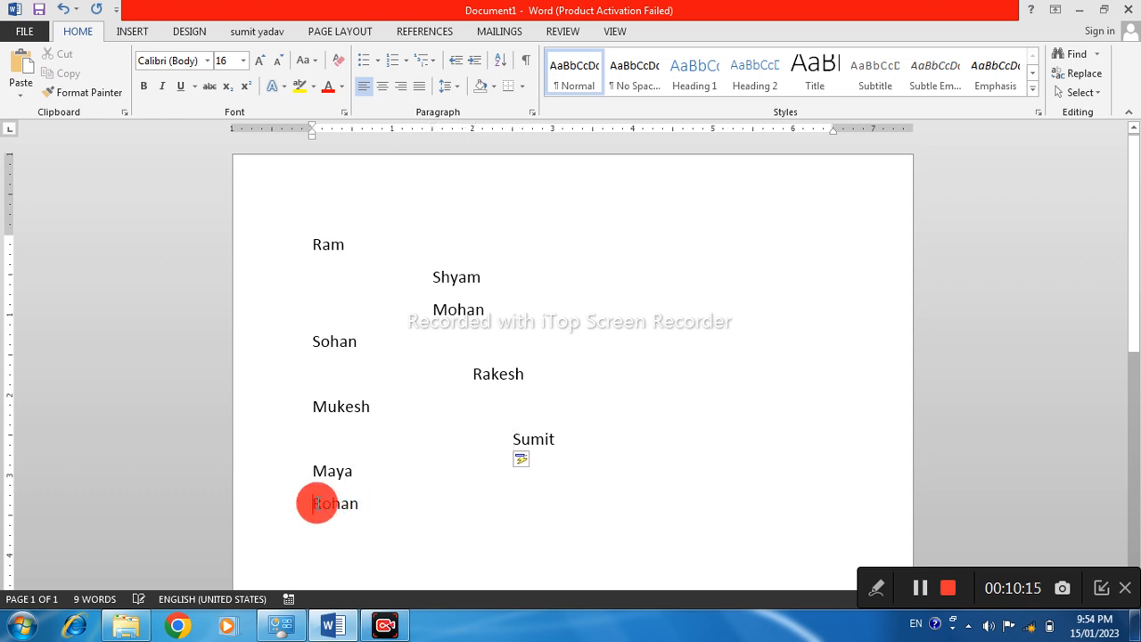
{"action": "key", "text": "Tab"}
{"action": "key", "text": "Tab"}
{"action": "key", "text": "Tab"}
{"action": "key", "text": "Tab"}
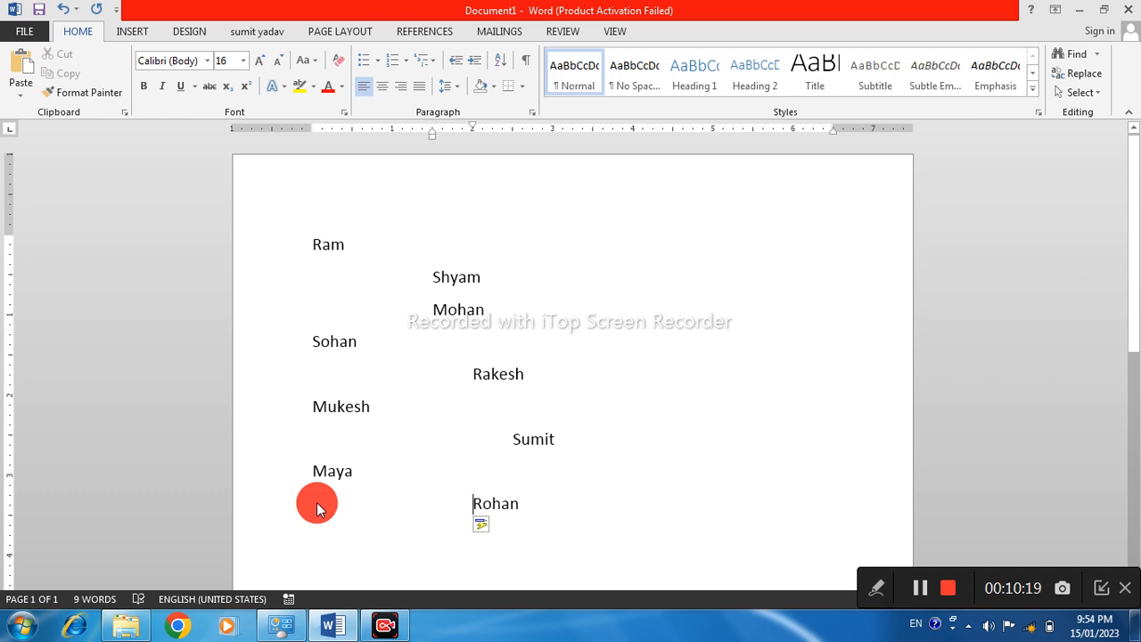
Apply the 1), a), i) multilevel list format to the entire name list
{"action": "key", "text": "ctrl+a"}
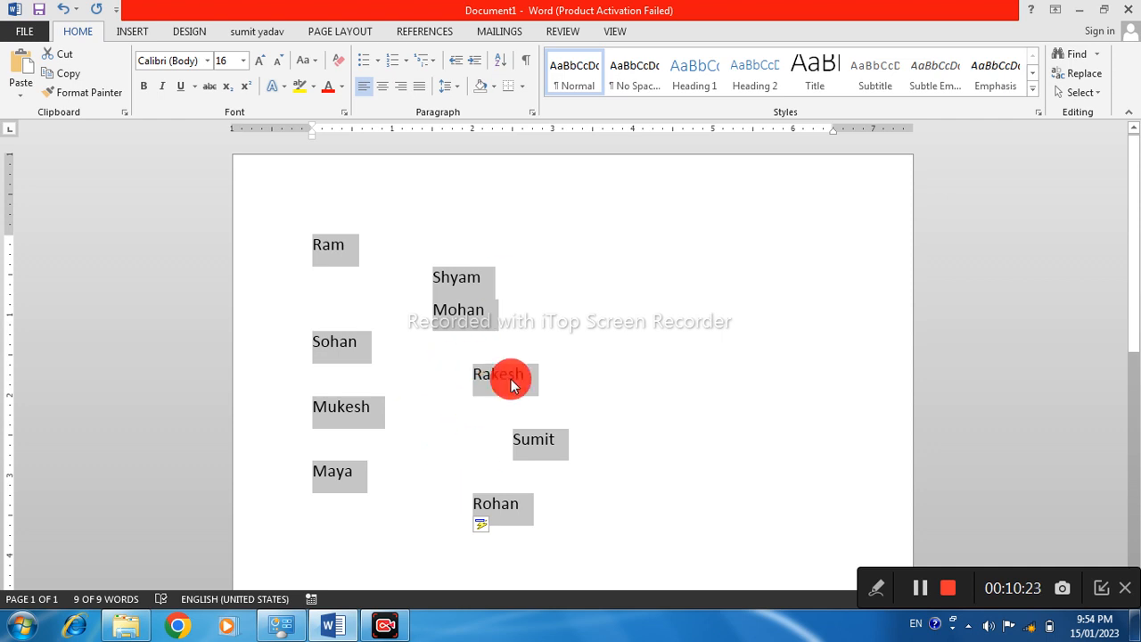
{"action": "left_click", "coordinate": [438, 64]}
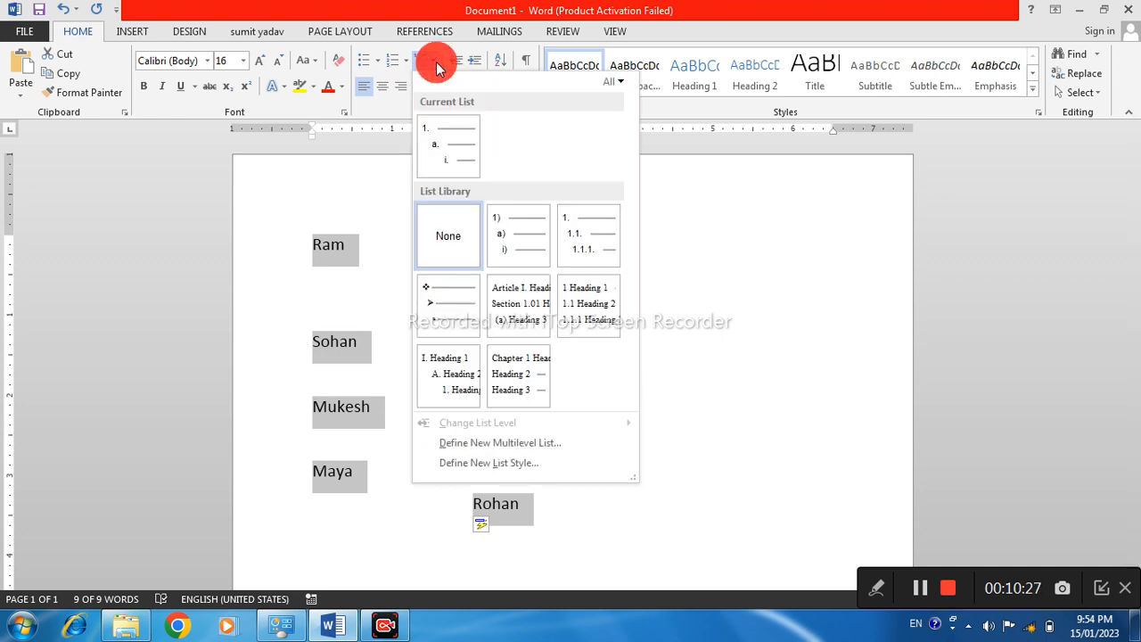
{"action": "mouse_move", "coordinate": [519, 224]}
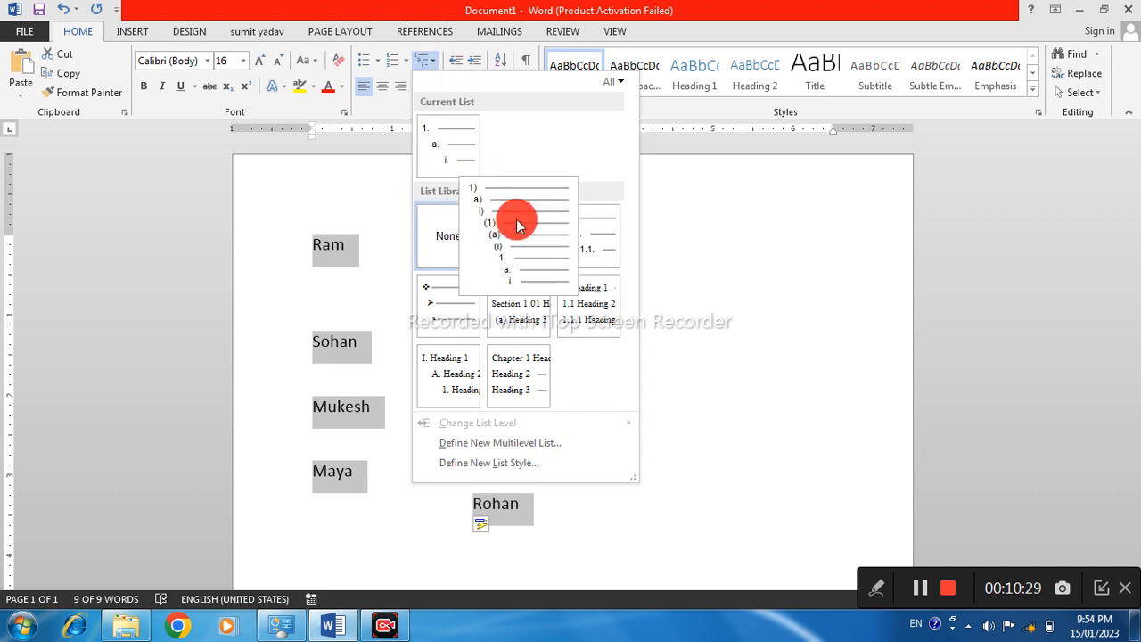
{"action": "left_click", "coordinate": [517, 225]}
Append "jhkjgkjggjhghjfgjhfjhffhkgfghghk" to main item 1 and add the entries "Hghjg" and "hkjhkjh" at the end of its sub-items
{"action": "left_click", "coordinate": [369, 255]}
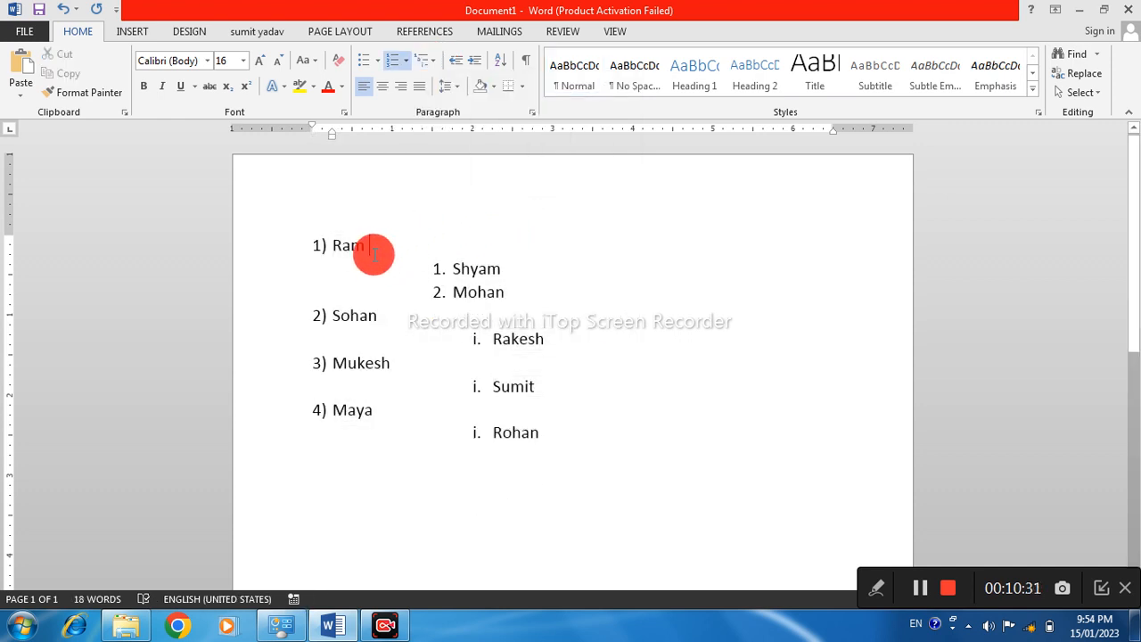
{"action": "type", "text": "jhkjg"}
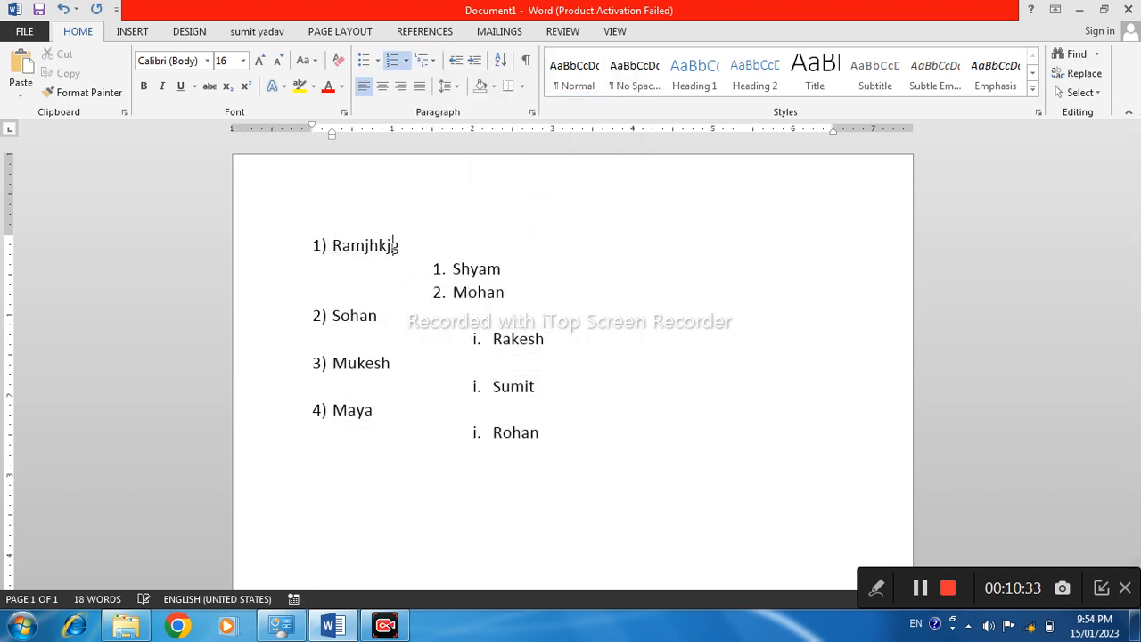
{"action": "type", "text": "kjggjhghjfgjhfjhffhkgfghghk"}
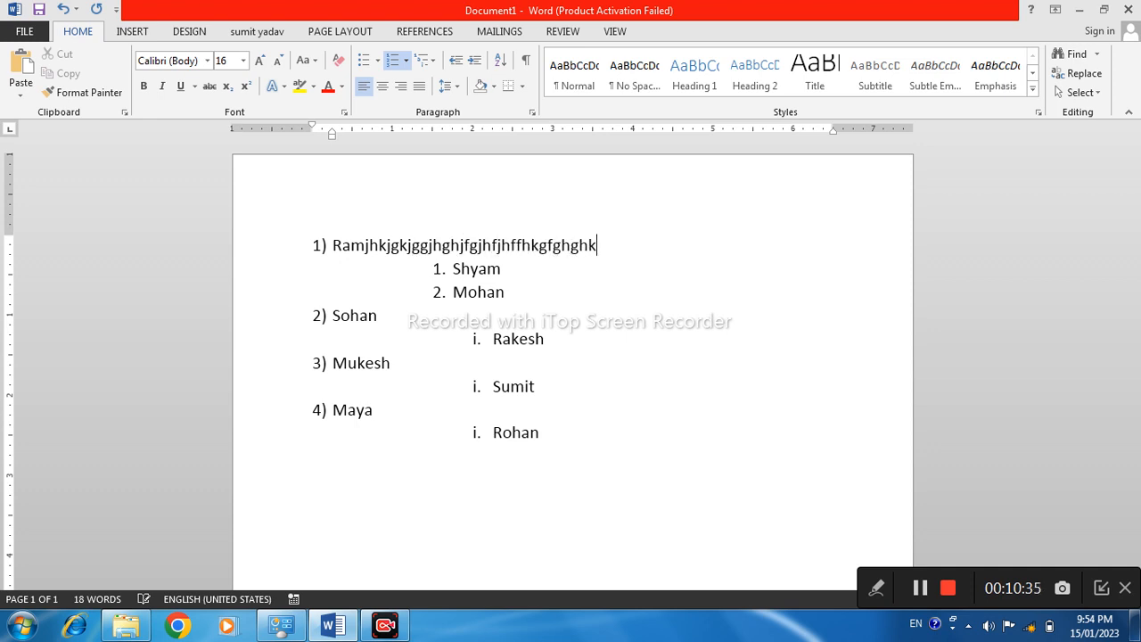
{"action": "left_click", "coordinate": [514, 291]}
{"action": "key", "text": "Return"}
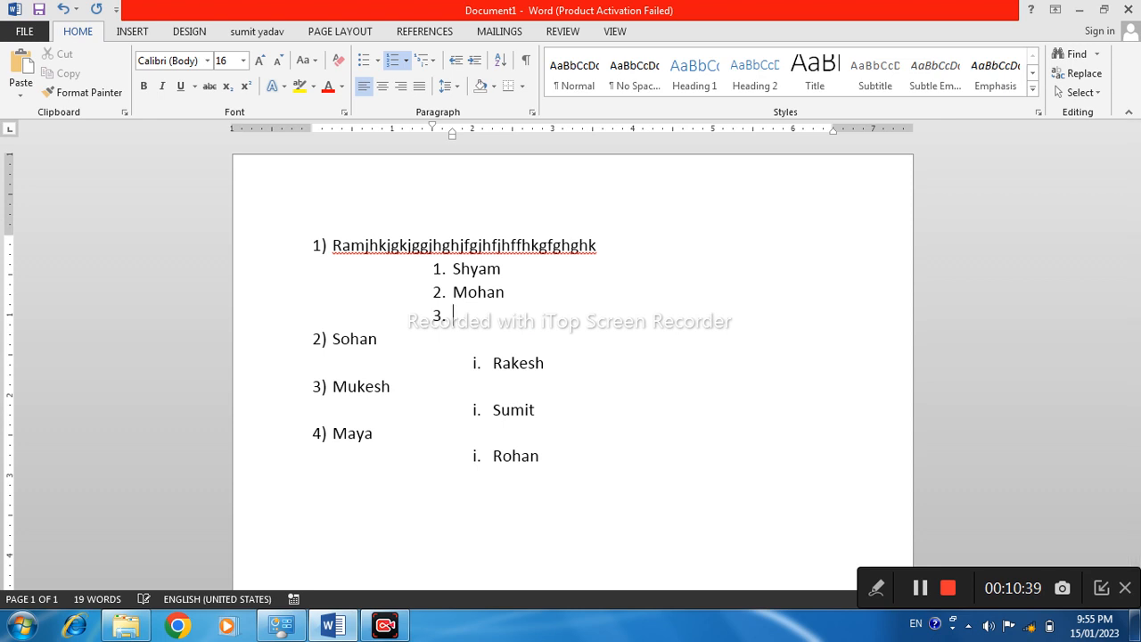
{"action": "type", "text": "hghig"}
{"action": "key", "text": "Return"}
{"action": "type", "text": "hkjhkjh"}
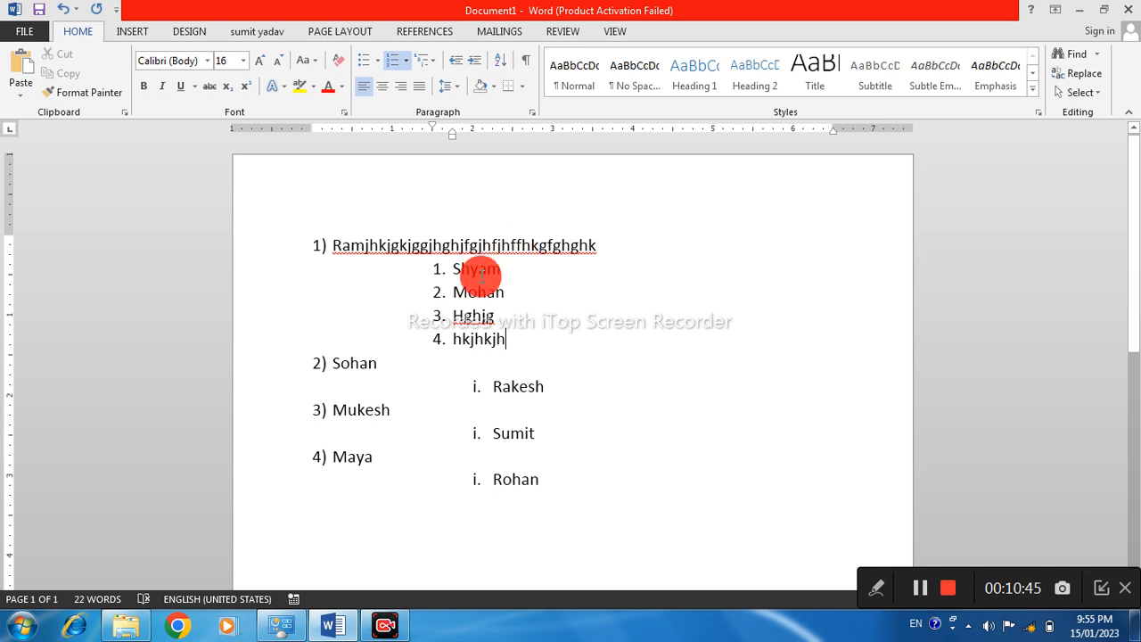
Append "kgjkgkhfgjhgkjgjkhgkjhhkg" to main item 2 and add the sub-items "Gjgjhg", "Jhgjhgj" and "jkgkjhjh" below its existing sub-item
{"action": "left_click", "coordinate": [393, 368]}
{"action": "type", "text": "kgjkgkhfgjhgkjgjkhgkjhhkg"}
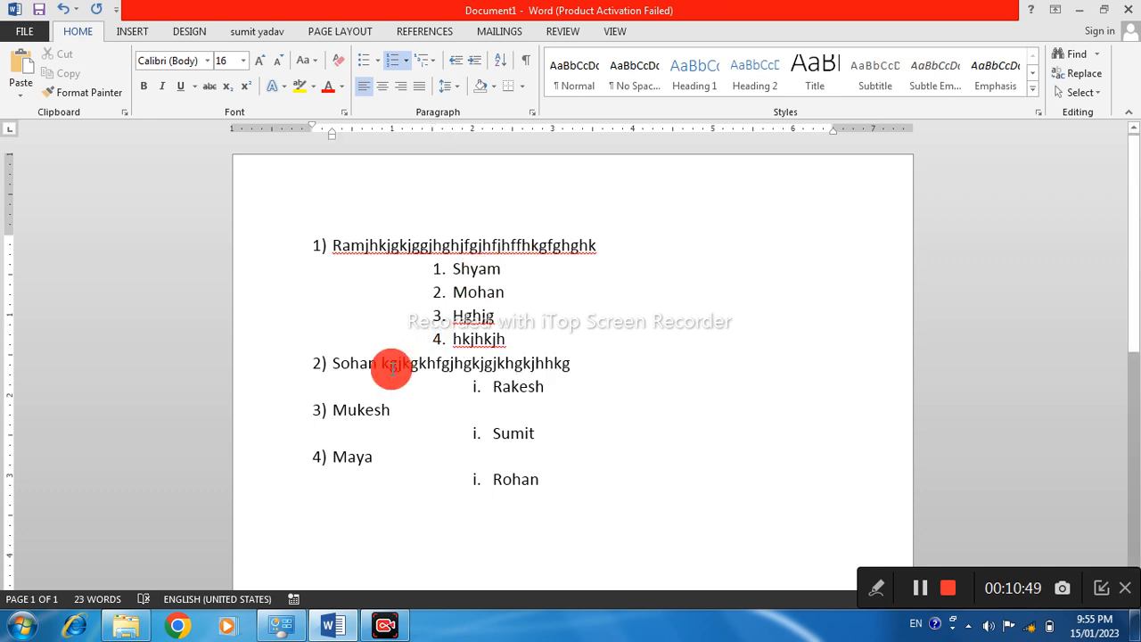
{"action": "left_click", "coordinate": [558, 386]}
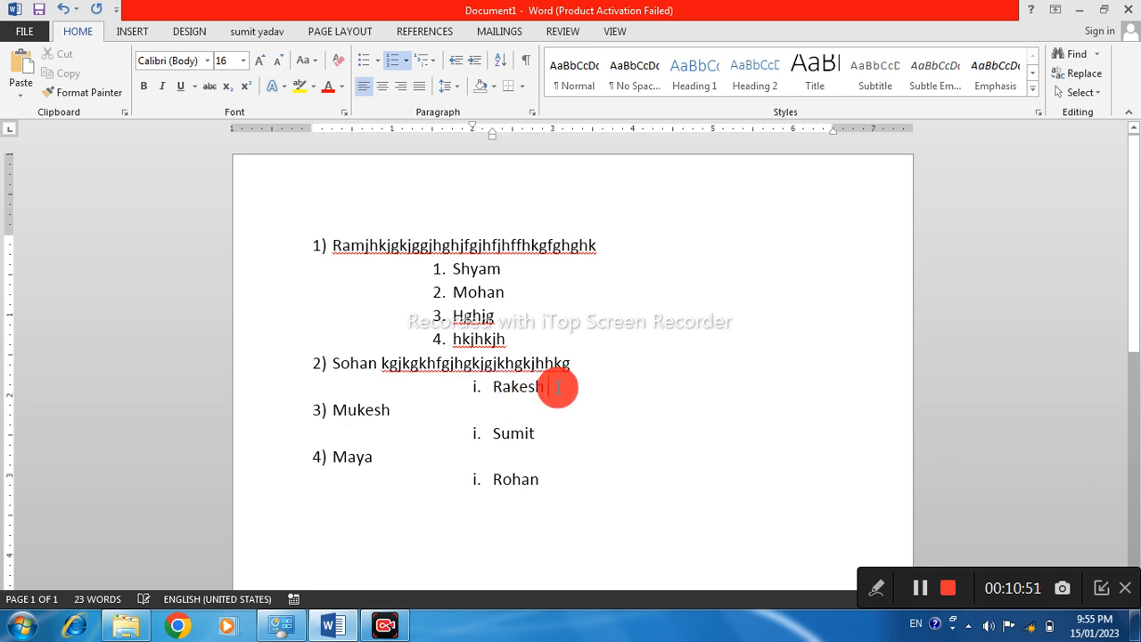
{"action": "key", "text": "Return"}
{"action": "type", "text": "gjgjhg"}
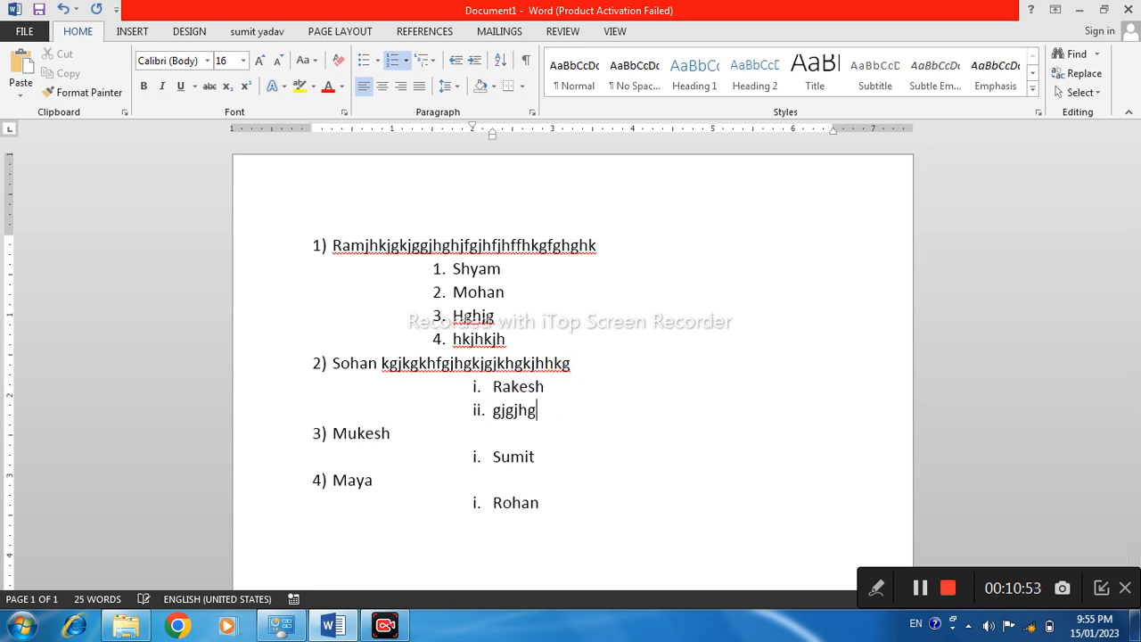
{"action": "key", "text": "Return"}
{"action": "type", "text": "jhgjhgj"}
{"action": "key", "text": "Return"}
{"action": "type", "text": "jkgkjhjh"}
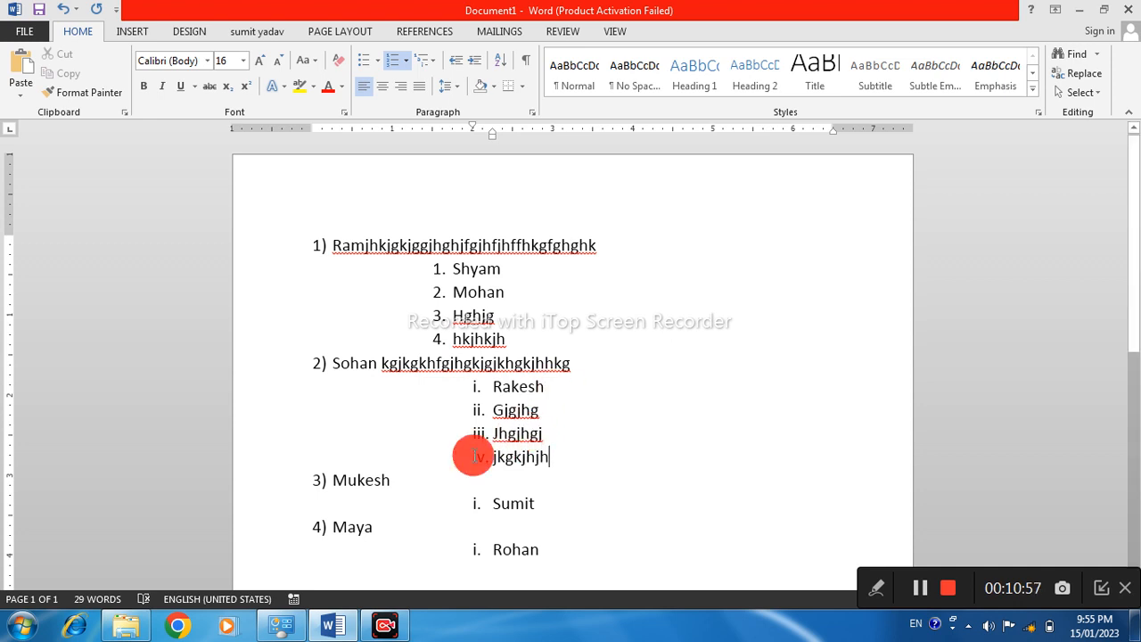
Append "gjjhgjhgjkhgjhjkgjkhg" to main item 3 and add the sub-items "Kjgkjgkj", "Kjhkjhkjh" and "kjhgjkhj" below its existing sub-item
{"action": "left_click", "coordinate": [401, 487]}
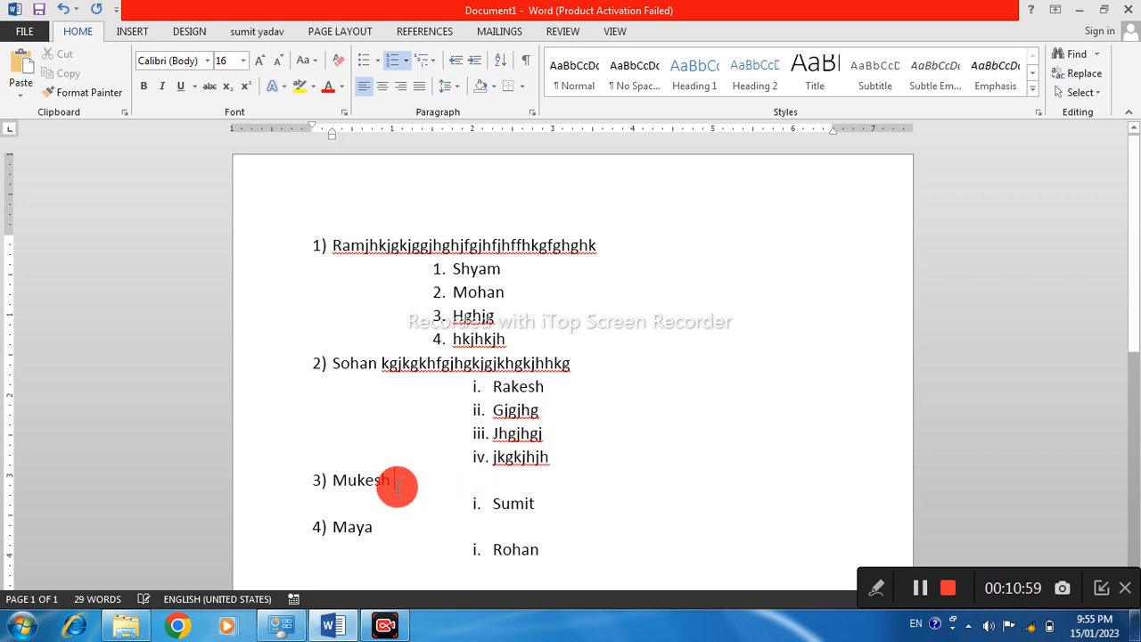
{"action": "type", "text": "gjjhgjhgjkhgjhjkgjkhg"}
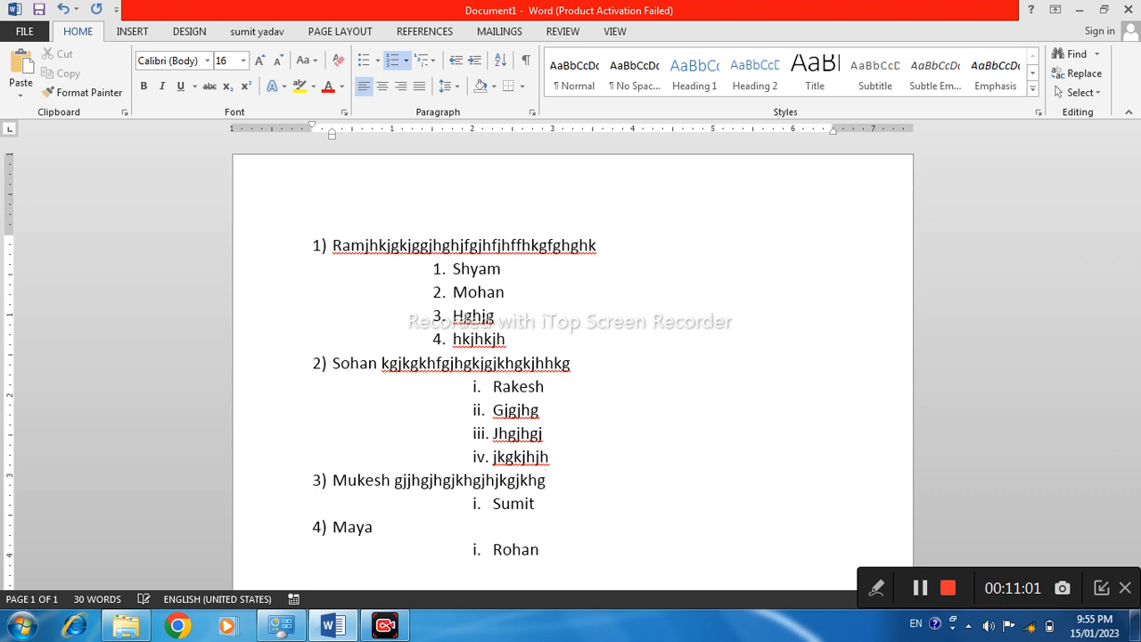
{"action": "left_click", "coordinate": [541, 512]}
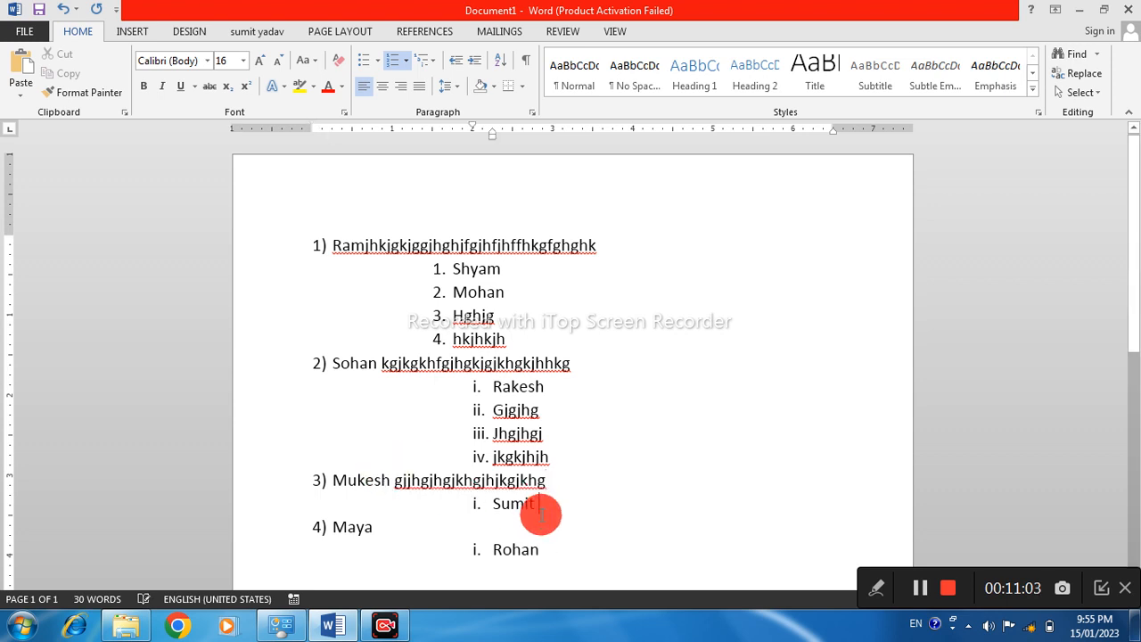
{"action": "key", "text": "Return"}
{"action": "type", "text": "kjgkjgkj"}
{"action": "key", "text": "Return"}
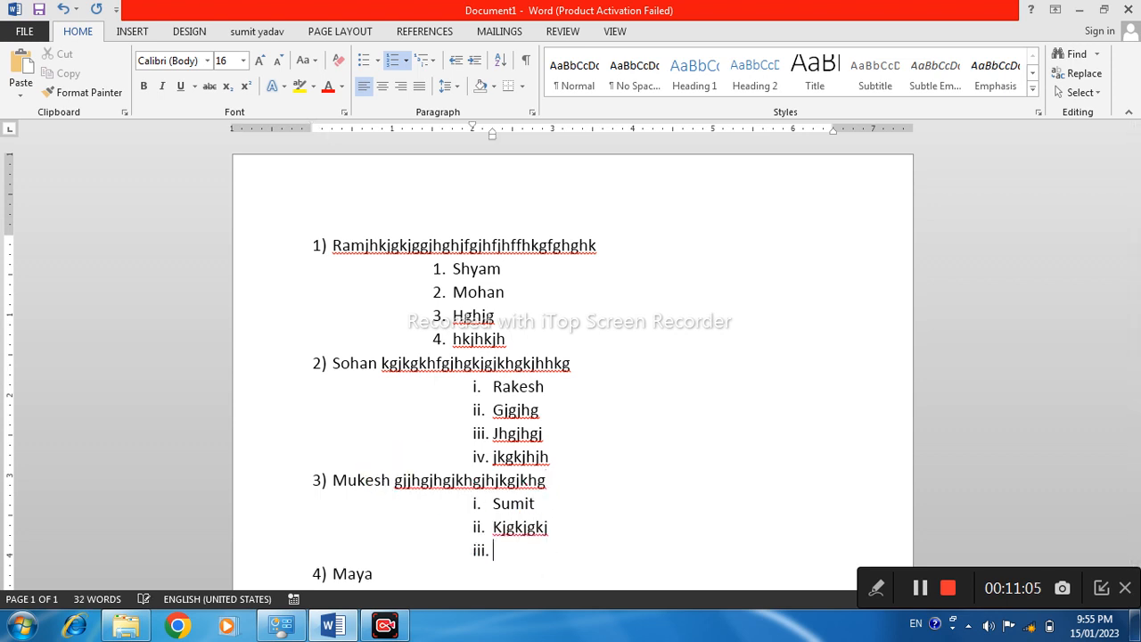
{"action": "type", "text": "kjhkjhkjh"}
{"action": "key", "text": "Return"}
{"action": "type", "text": "kjhgjkhj"}
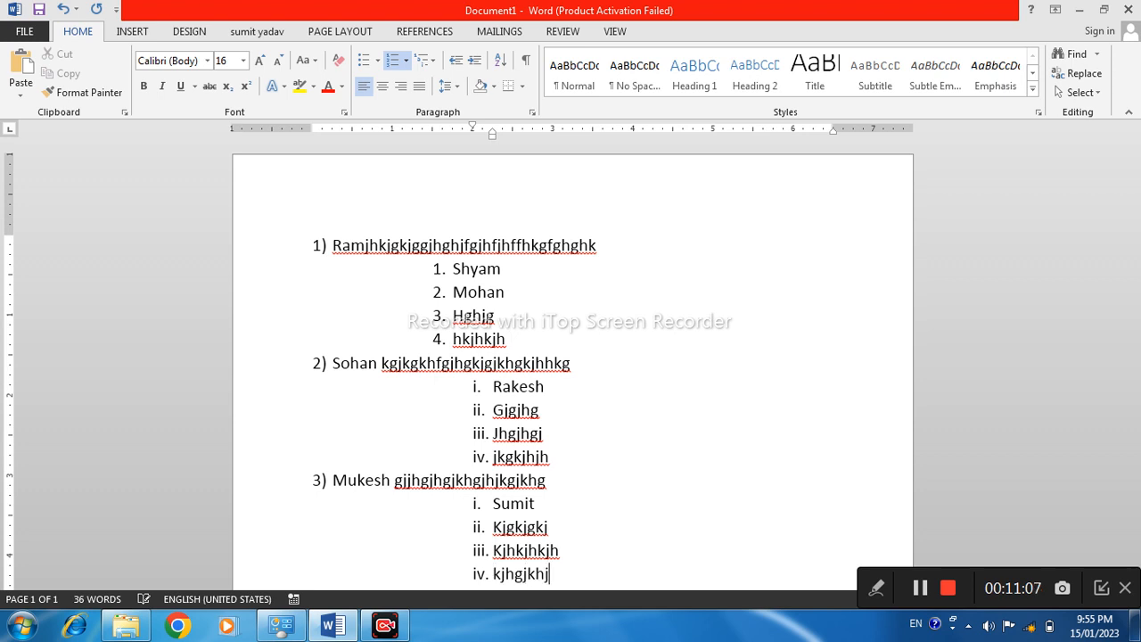
Append the filler text "lhkjhkjhjkjkhljkhljk" to main item 4 of the multilevel list
{"action": "scroll", "coordinate": [588, 436], "scroll_direction": "down", "scroll_amount": 3}
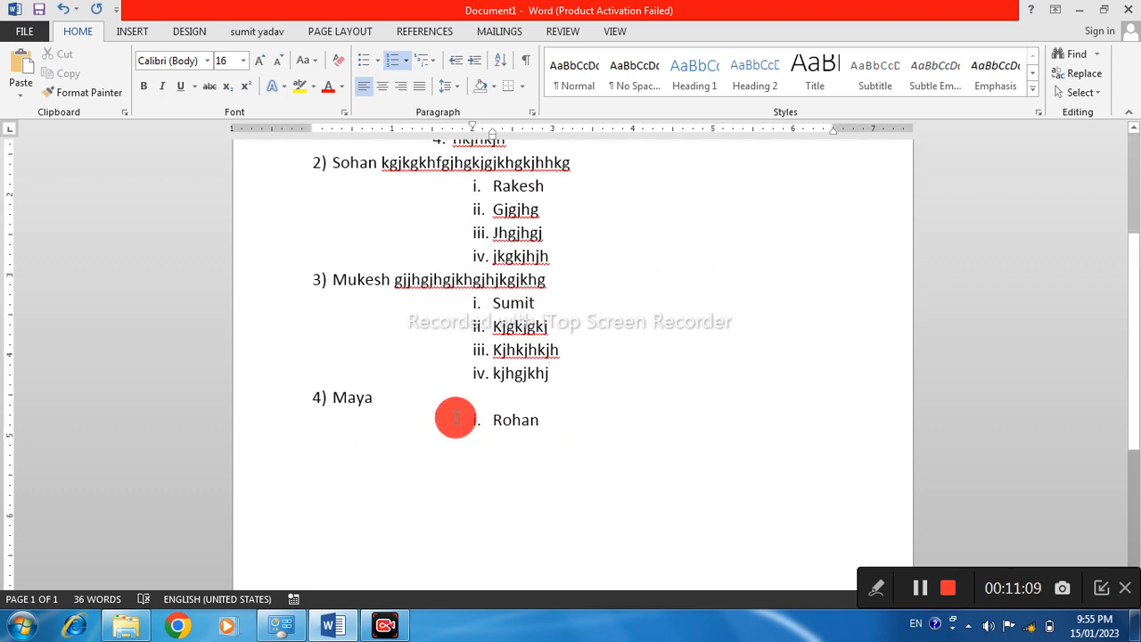
{"action": "left_click", "coordinate": [384, 403]}
{"action": "type", "text": "lhkjhkjhjkjkhljkhljk"}
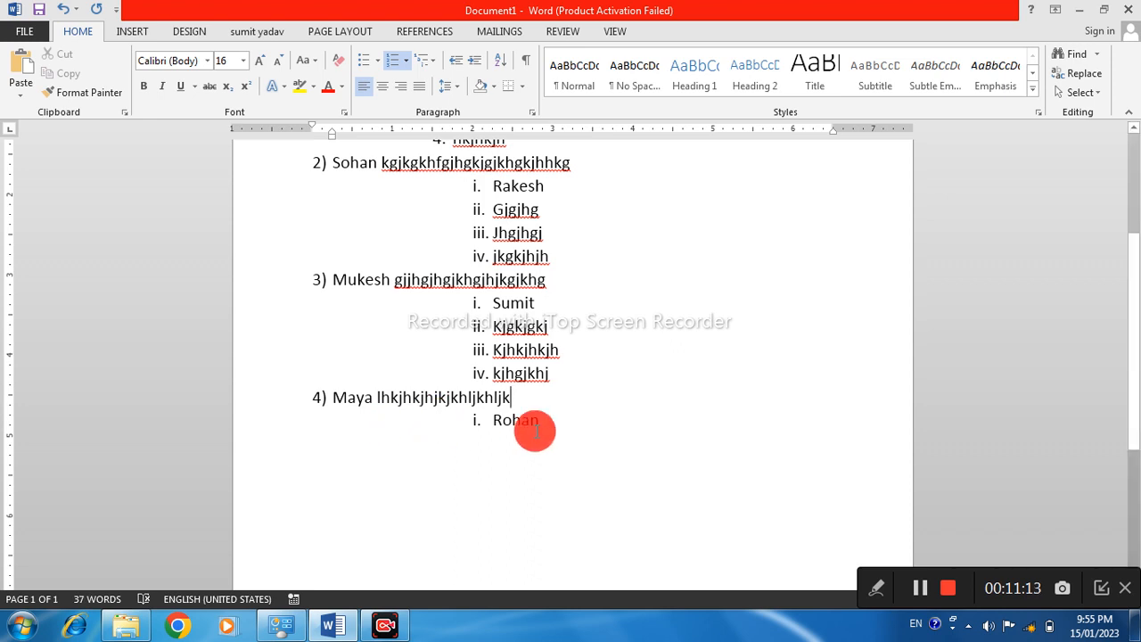
Add the sub-items "Llkhklhklj\", "Kjghkjlhlj" and "ljkhlkjhljh" below the existing sub-item of main item 4
{"action": "left_click", "coordinate": [552, 417]}
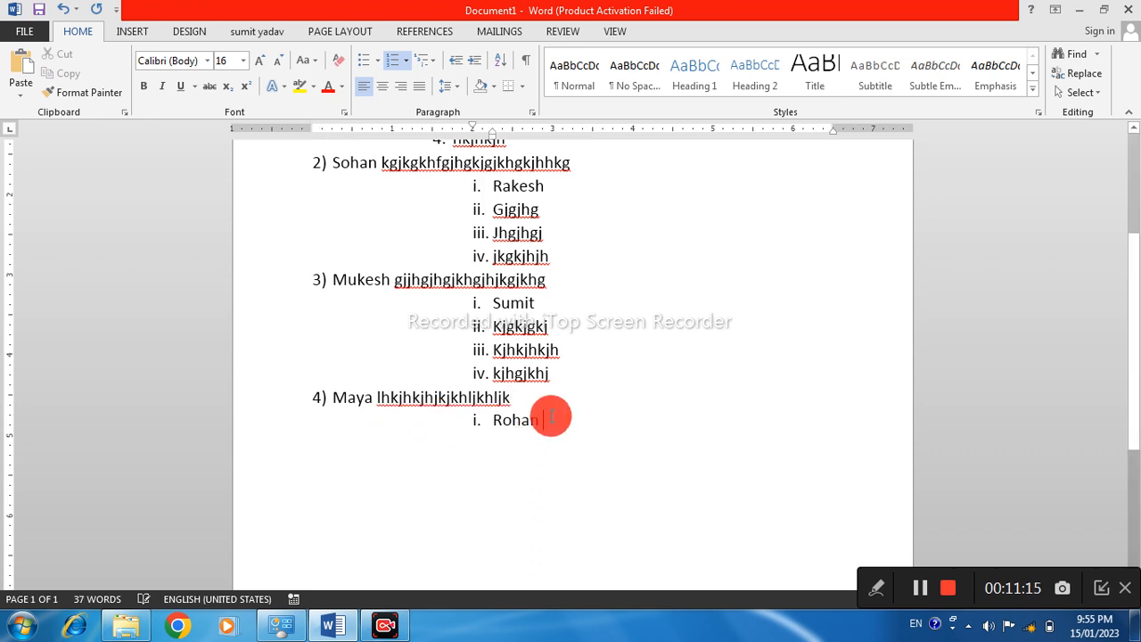
{"action": "key", "text": "Return"}
{"action": "type", "text": "llkhklhklj\\"}
{"action": "key", "text": "Return"}
{"action": "type", "text": "kjghkjlhlj"}
{"action": "key", "text": "Return"}
{"action": "type", "text": "ljkhlkjhljh"}
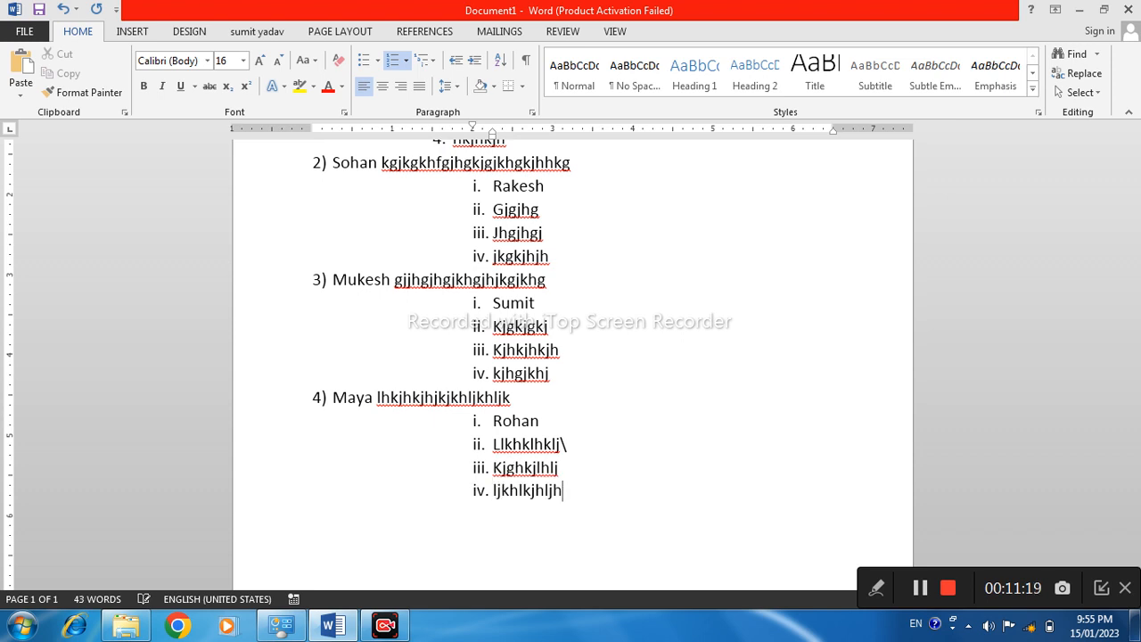
Review the main items and their sub-items throughout the multilevel list, checking the numbering at each level
{"action": "scroll", "coordinate": [542, 406], "scroll_direction": "up", "scroll_amount": 3}
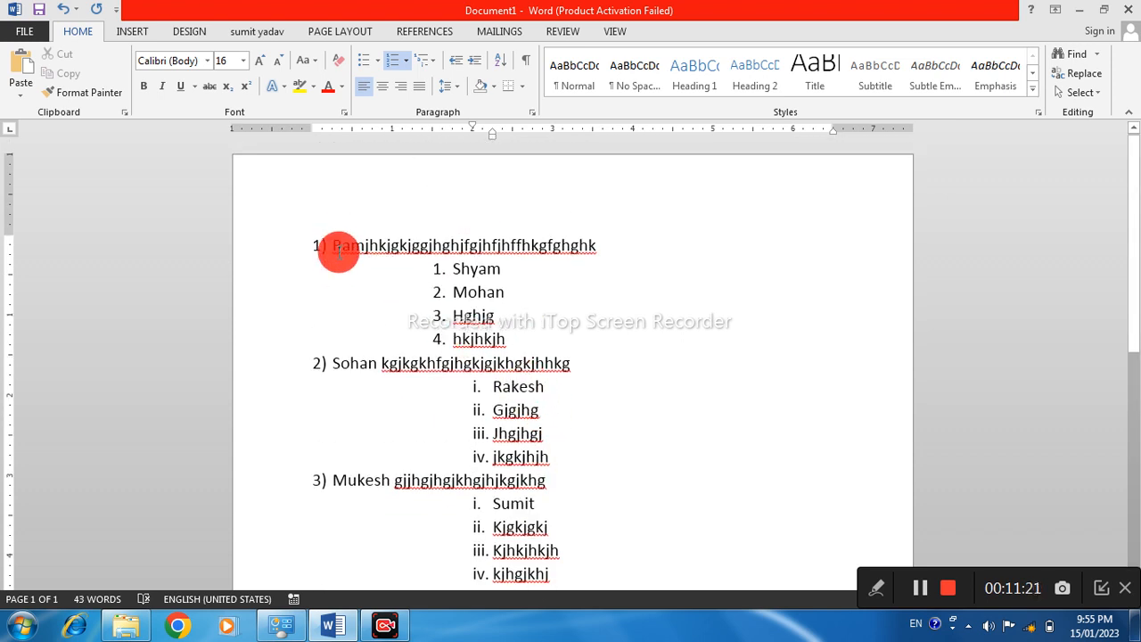
{"action": "left_click_drag", "start_coordinate": [333, 242], "coordinate": [480, 345]}
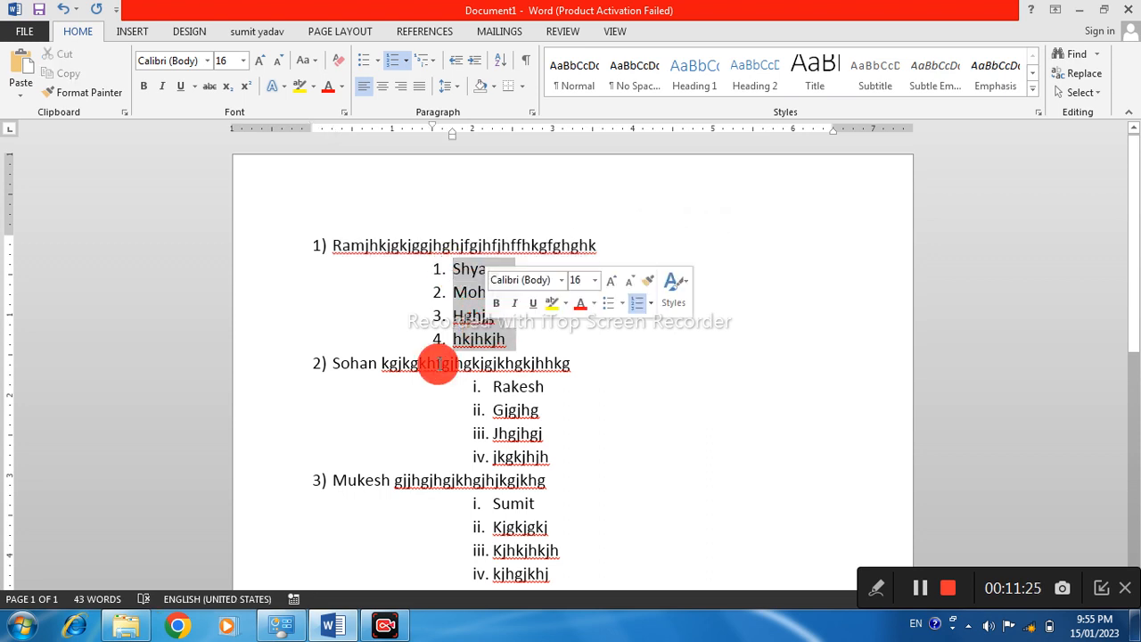
{"action": "left_click_drag", "start_coordinate": [352, 362], "coordinate": [463, 390]}
{"action": "left_click", "coordinate": [466, 387]}
{"action": "left_click_drag", "start_coordinate": [516, 421], "coordinate": [433, 500]}
{"action": "left_click", "coordinate": [447, 401]}
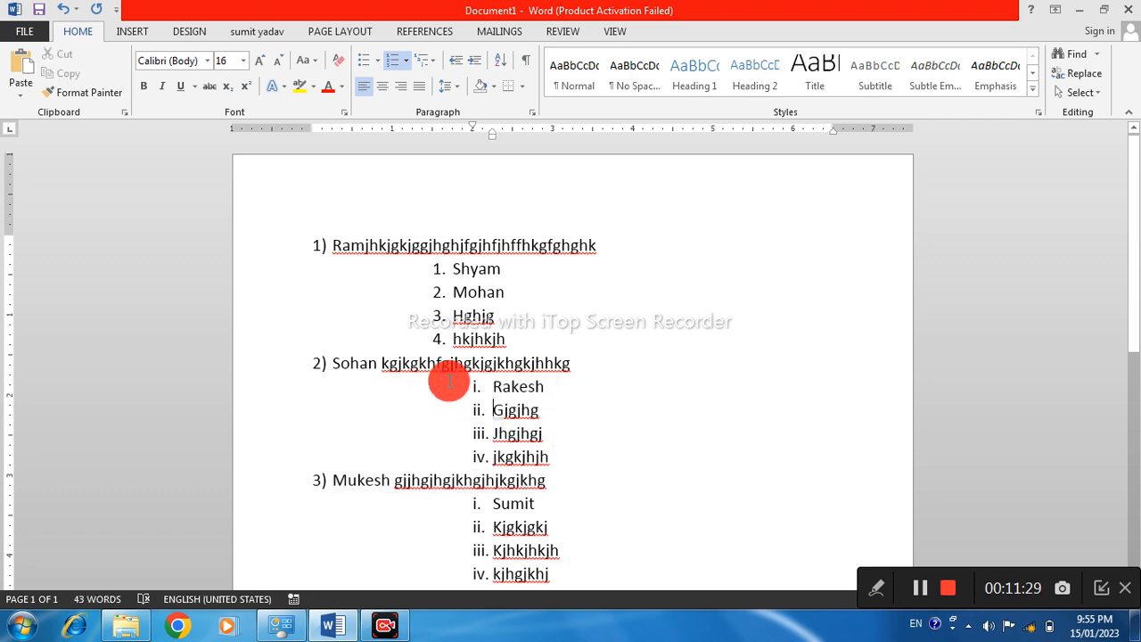
{"action": "scroll", "coordinate": [446, 356], "scroll_direction": "down", "scroll_amount": 3}
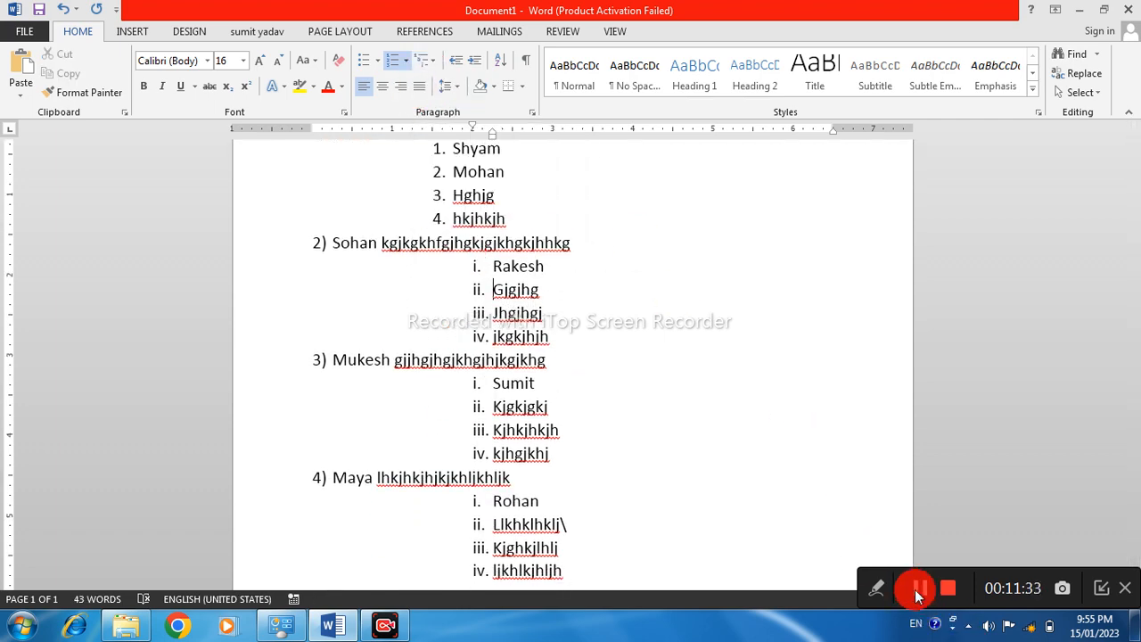
{"action": "left_click", "coordinate": [918, 590]}
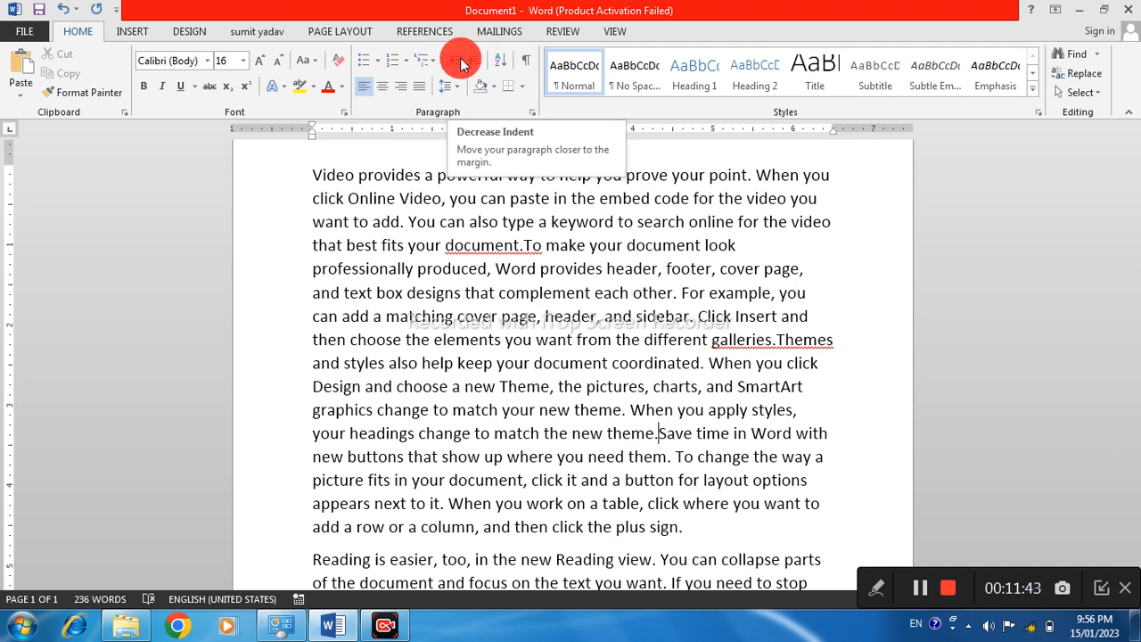
Select the entire sample text and increase its left indent to 4 inches
{"action": "left_click_drag", "start_coordinate": [263, 174], "coordinate": [711, 634]}
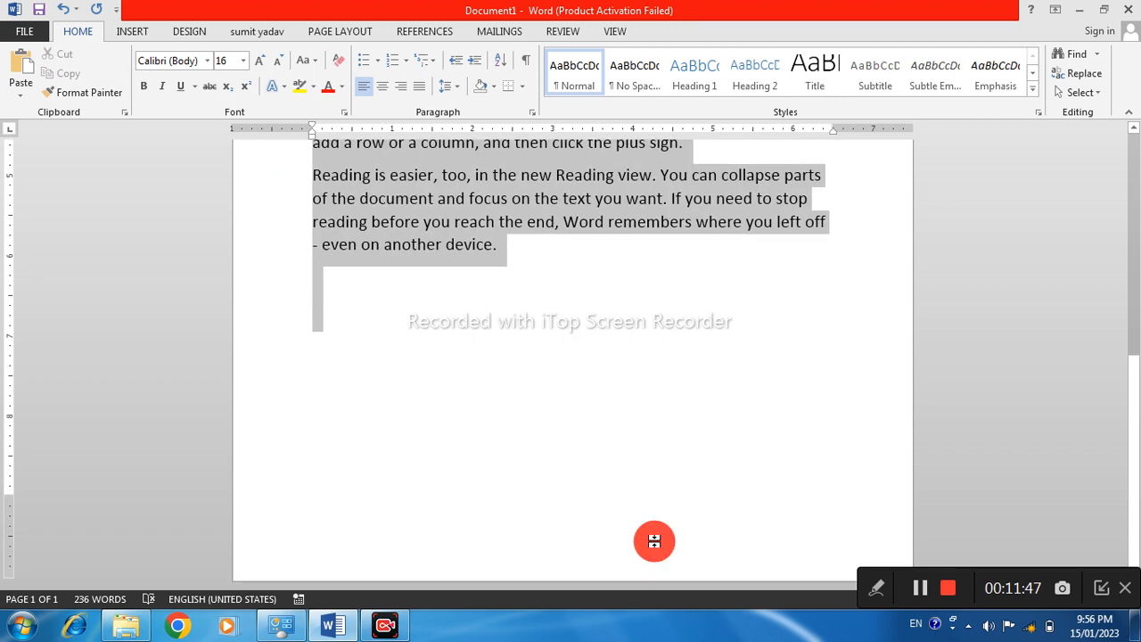
{"action": "scroll", "coordinate": [509, 390], "scroll_direction": "up", "scroll_amount": 6}
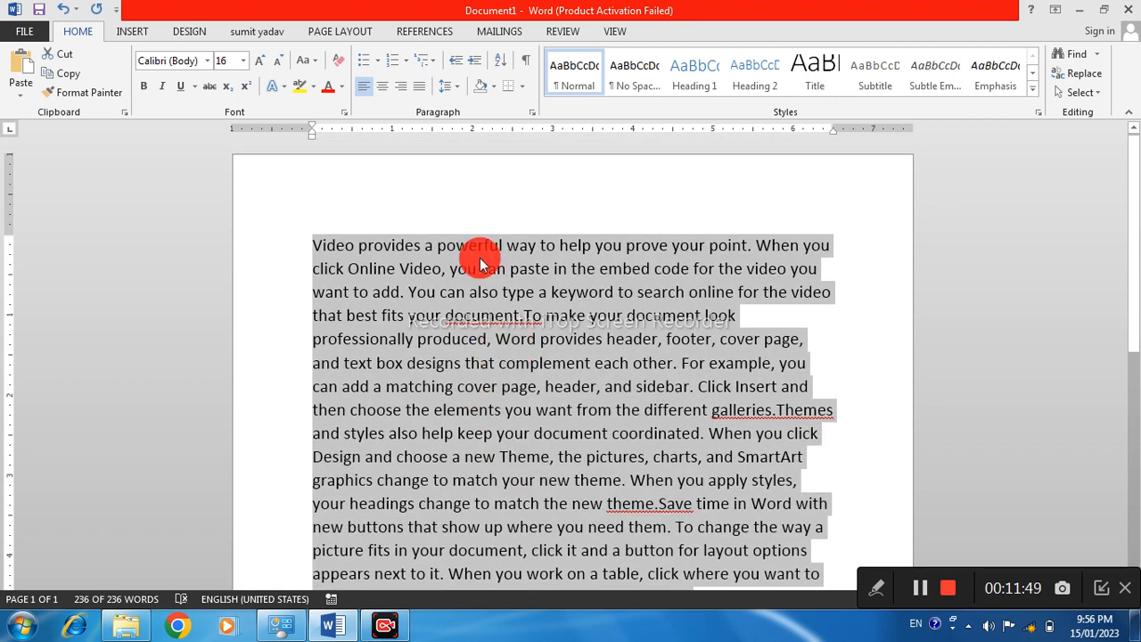
{"action": "left_click", "coordinate": [471, 69]}
{"action": "left_click", "coordinate": [471, 69]}
{"action": "left_click", "coordinate": [470, 70]}
{"action": "left_click", "coordinate": [470, 69]}
{"action": "left_click", "coordinate": [470, 69]}
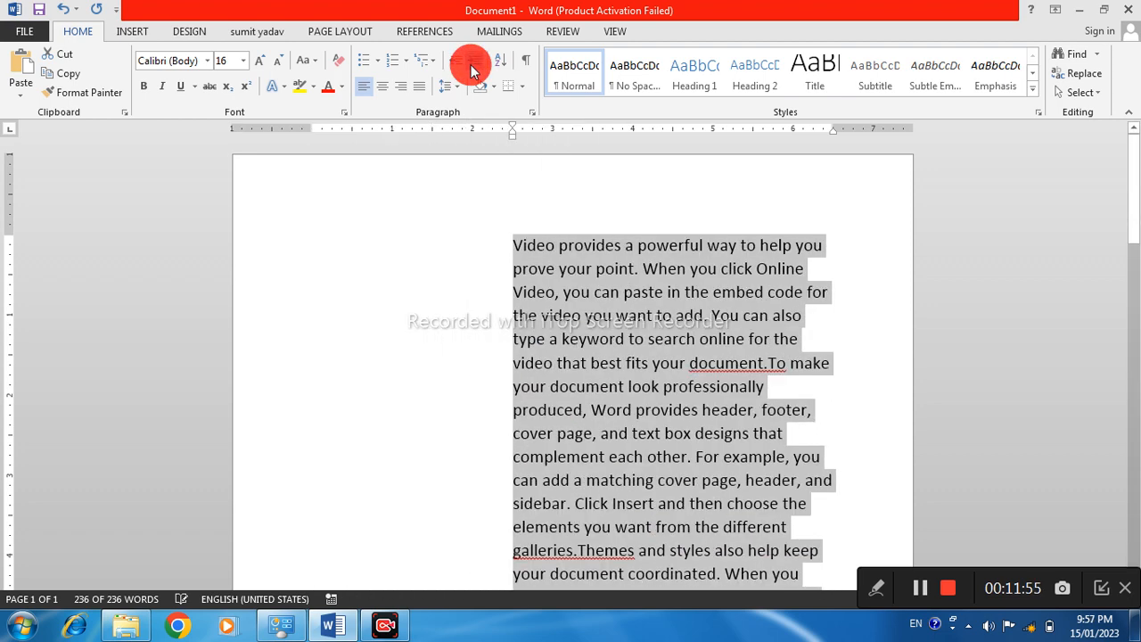
{"action": "left_click", "coordinate": [471, 69]}
{"action": "left_click", "coordinate": [471, 69]}
{"action": "left_click", "coordinate": [471, 69]}
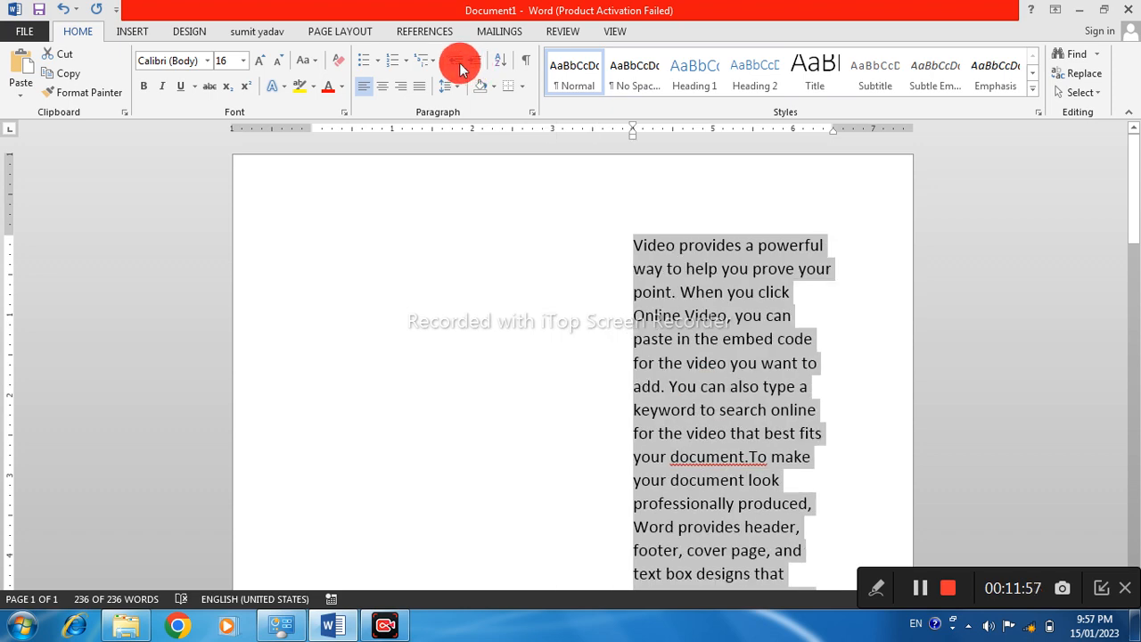
Decrease the indent of the selected text until it is back at the left margin
{"action": "left_click", "coordinate": [456, 68]}
{"action": "left_click", "coordinate": [460, 69]}
{"action": "left_click", "coordinate": [460, 69]}
{"action": "left_click", "coordinate": [460, 69]}
{"action": "left_click", "coordinate": [460, 69]}
{"action": "left_click", "coordinate": [459, 70]}
{"action": "left_click", "coordinate": [460, 69]}
{"action": "left_click", "coordinate": [460, 70]}
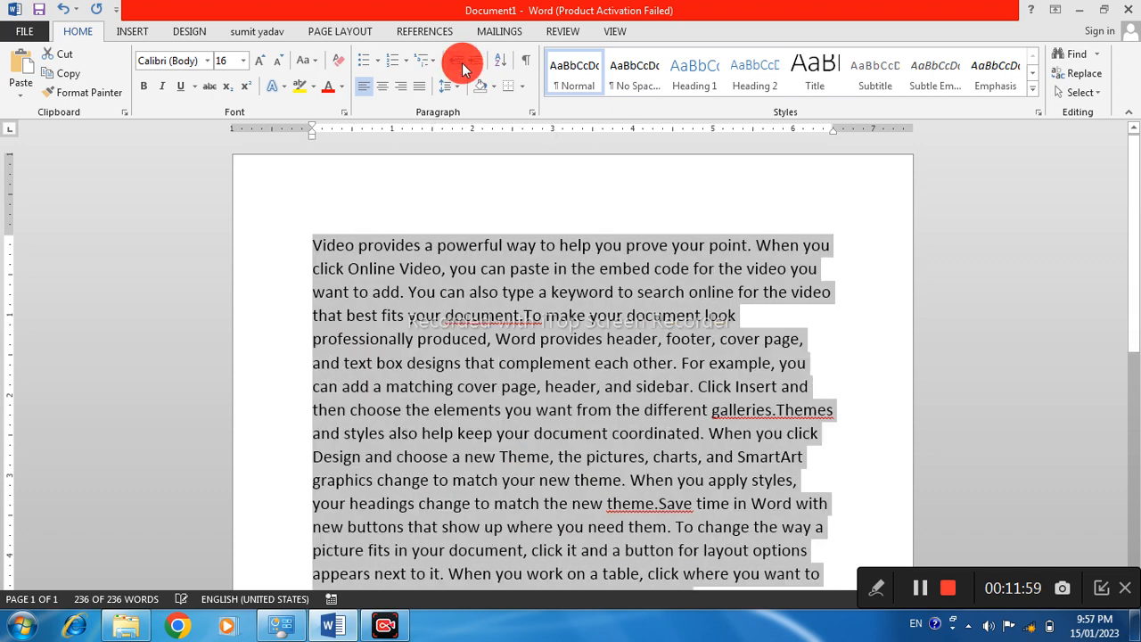
Increase the selected text's left indent to 2 inches and decrease it back to the margin
{"action": "left_click", "coordinate": [471, 69]}
{"action": "left_click", "coordinate": [471, 70]}
{"action": "left_click", "coordinate": [471, 69]}
{"action": "left_click", "coordinate": [471, 70]}
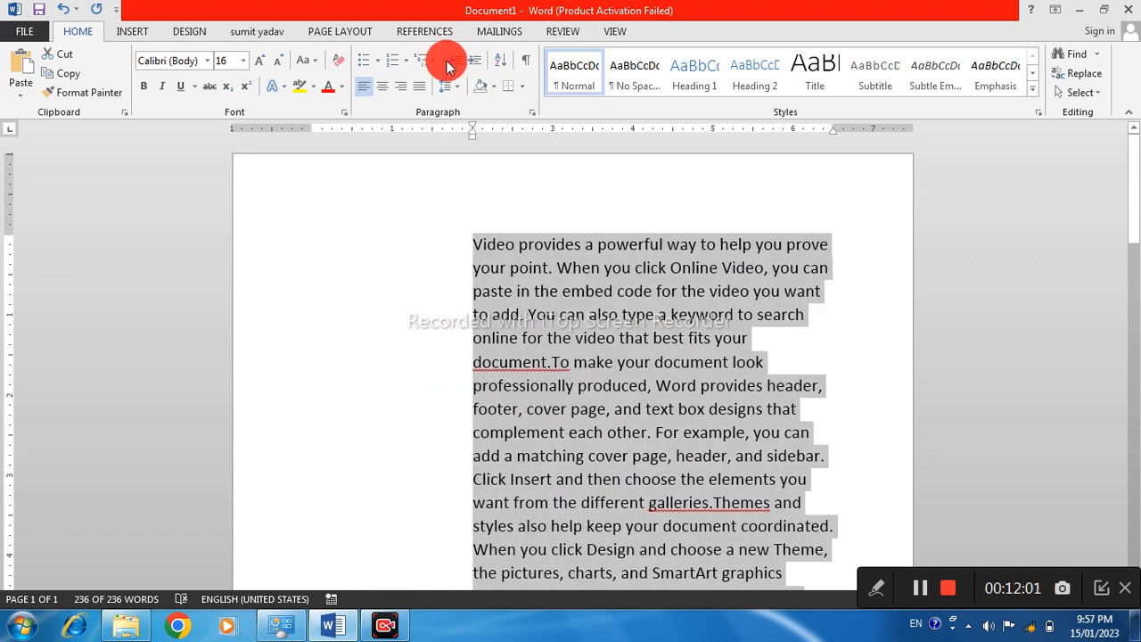
{"action": "left_click", "coordinate": [456, 69]}
{"action": "left_click", "coordinate": [456, 69]}
{"action": "left_click", "coordinate": [456, 70]}
{"action": "left_click", "coordinate": [457, 69]}
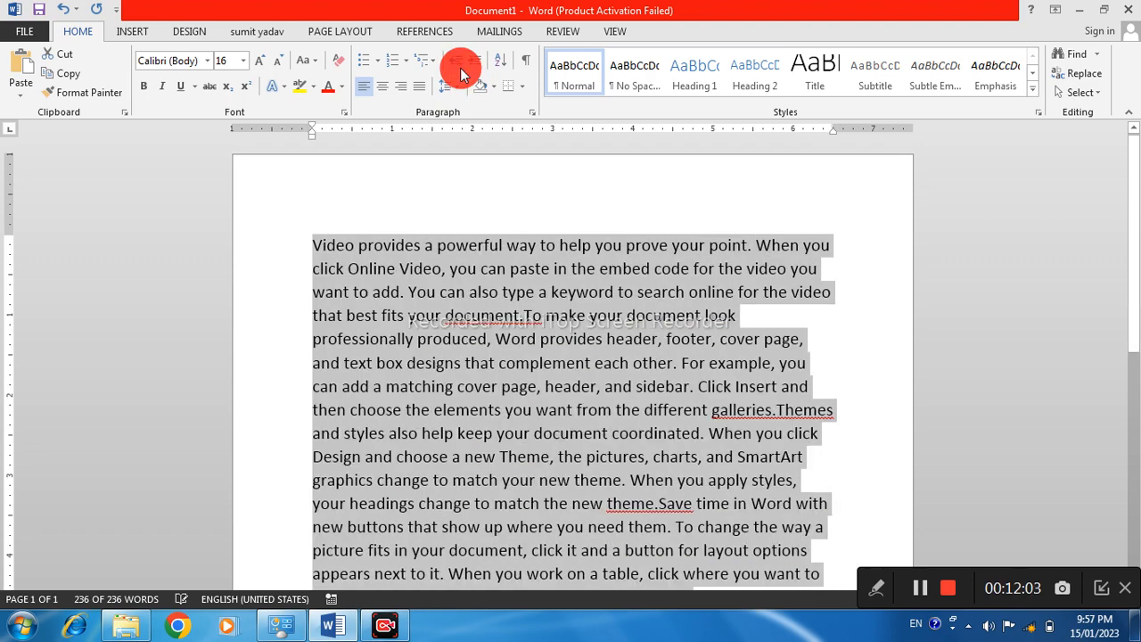
Indent the selected text by several levels once more and remove that indent level by level
{"action": "left_click", "coordinate": [475, 69]}
{"action": "left_click", "coordinate": [476, 69]}
{"action": "left_click", "coordinate": [475, 70]}
{"action": "left_click", "coordinate": [475, 70]}
{"action": "left_click", "coordinate": [475, 69]}
{"action": "left_click", "coordinate": [475, 69]}
{"action": "left_click", "coordinate": [475, 70]}
{"action": "left_click", "coordinate": [456, 64]}
{"action": "left_click", "coordinate": [456, 64]}
{"action": "left_click", "coordinate": [456, 64]}
{"action": "left_click", "coordinate": [457, 64]}
{"action": "left_click", "coordinate": [456, 64]}
{"action": "left_click", "coordinate": [457, 65]}
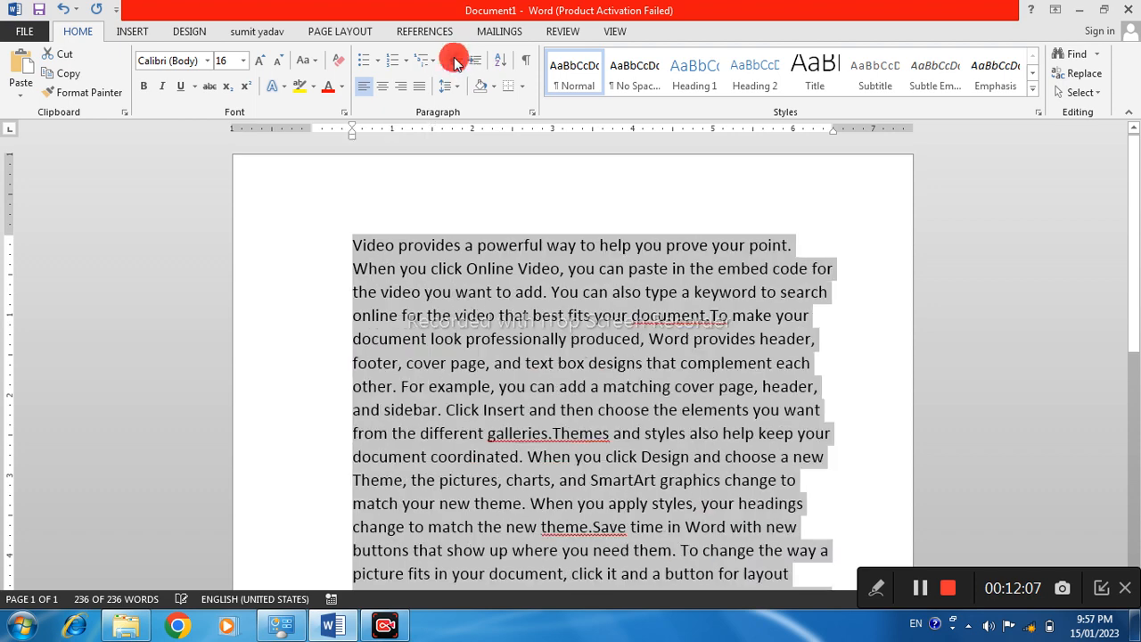
{"action": "left_click", "coordinate": [456, 65]}
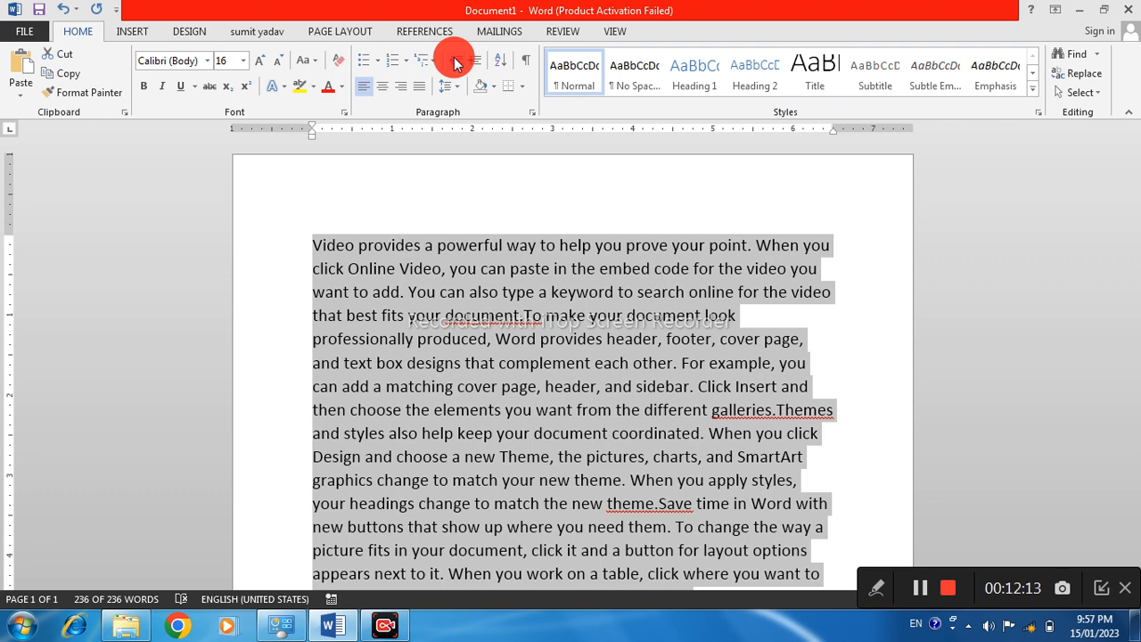
Increase the left indent of the selected text to 4.5 inches
{"action": "key", "text": "ctrl+m"}
{"action": "key", "text": "ctrl+m"}
{"action": "key", "text": "ctrl+m"}
{"action": "key", "text": "ctrl+m"}
{"action": "key", "text": "ctrl+m"}
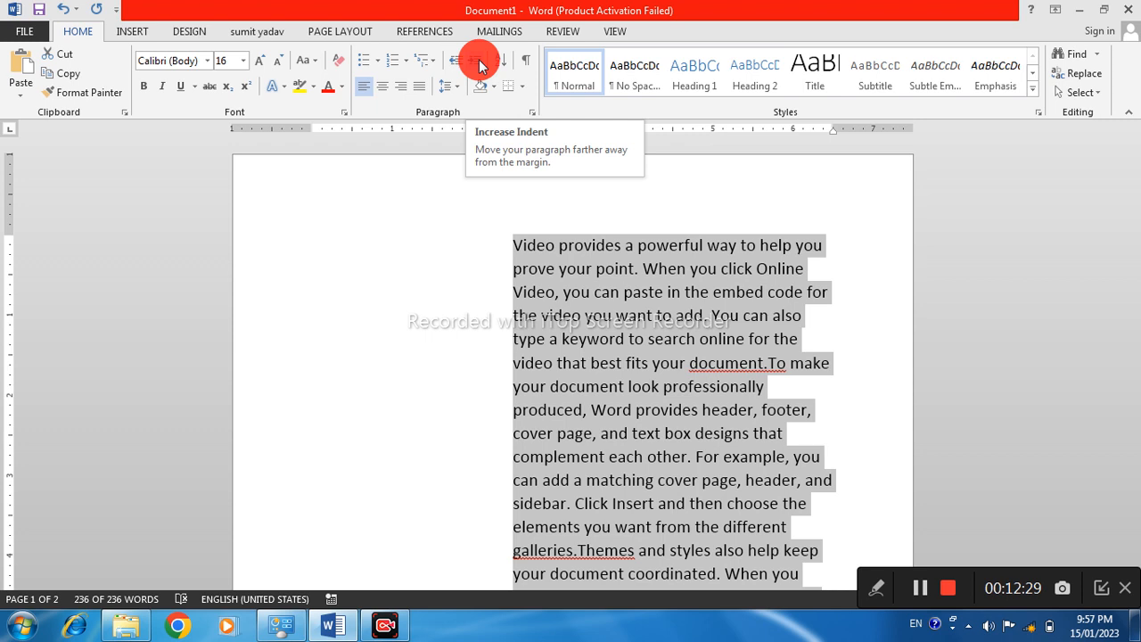
{"action": "left_click", "coordinate": [479, 63]}
{"action": "left_click", "coordinate": [479, 62]}
{"action": "left_click", "coordinate": [479, 62]}
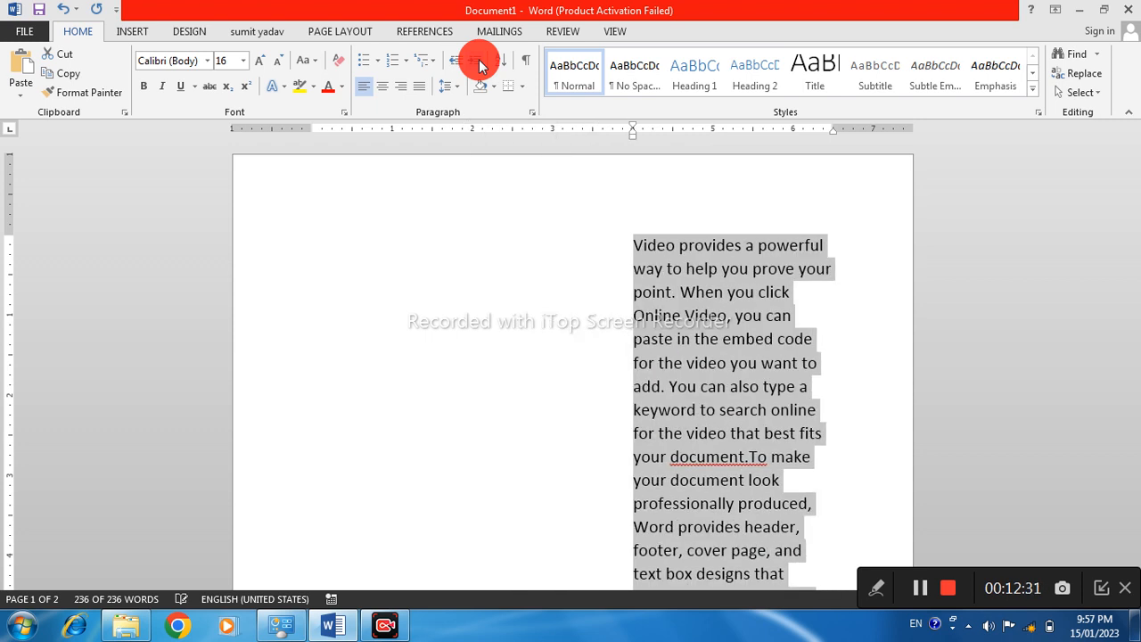
{"action": "key", "text": "shift+F10"}
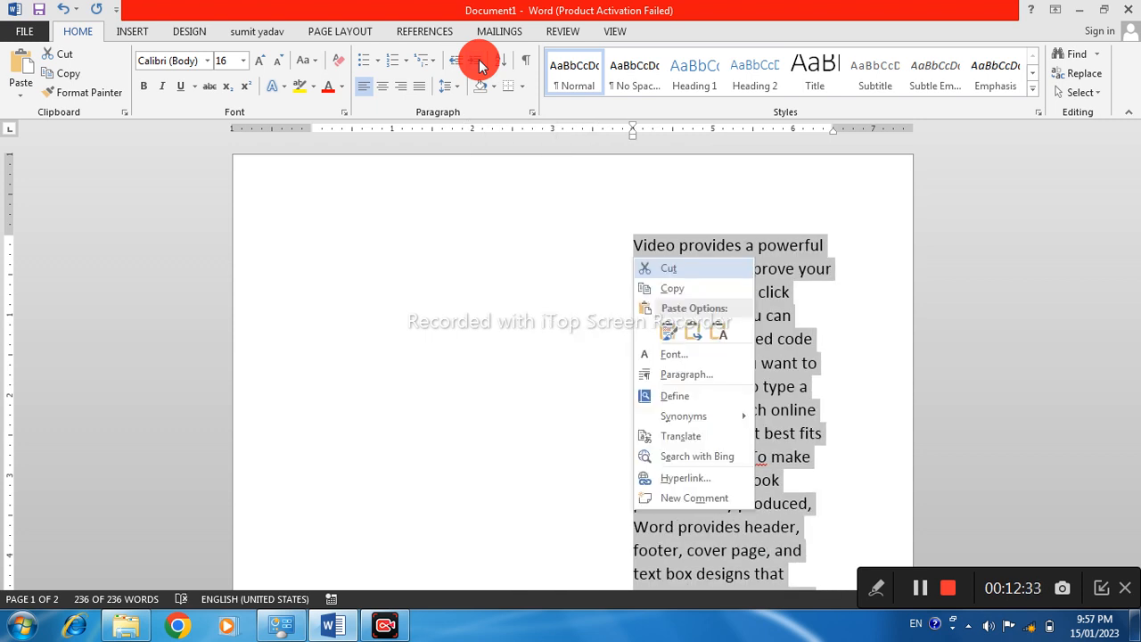
{"action": "key", "text": "Escape"}
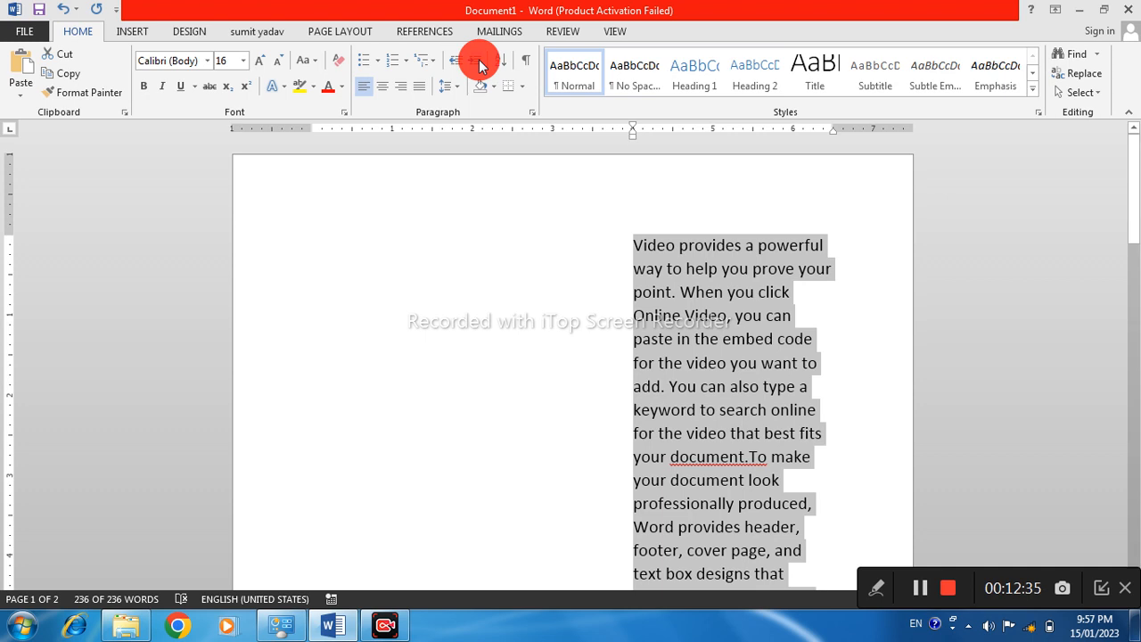
{"action": "left_click", "coordinate": [479, 63]}
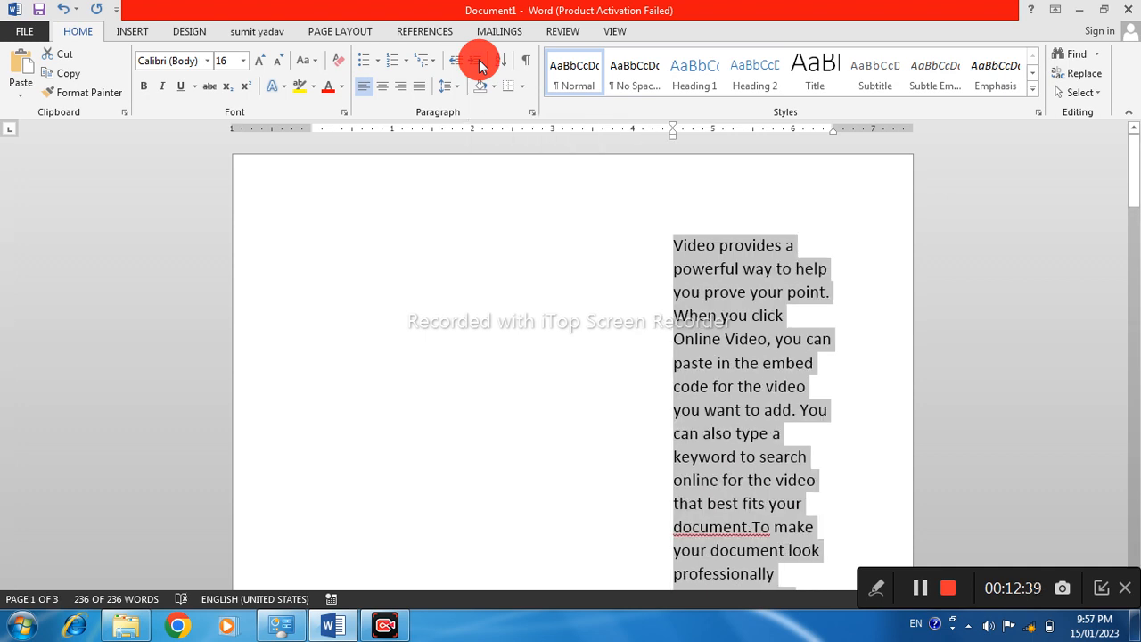
Return the selected text to the left margin and delete all of it from the document
{"action": "key", "text": "ctrl+shift+m"}
{"action": "key", "text": "ctrl+shift+m"}
{"action": "key", "text": "ctrl+shift+m"}
{"action": "key", "text": "ctrl+shift+m"}
{"action": "key", "text": "ctrl+shift+m"}
{"action": "key", "text": "ctrl+shift+m"}
{"action": "key", "text": "ctrl+shift+m"}
{"action": "key", "text": "ctrl+shift+m"}
{"action": "key", "text": "ctrl+shift+m"}
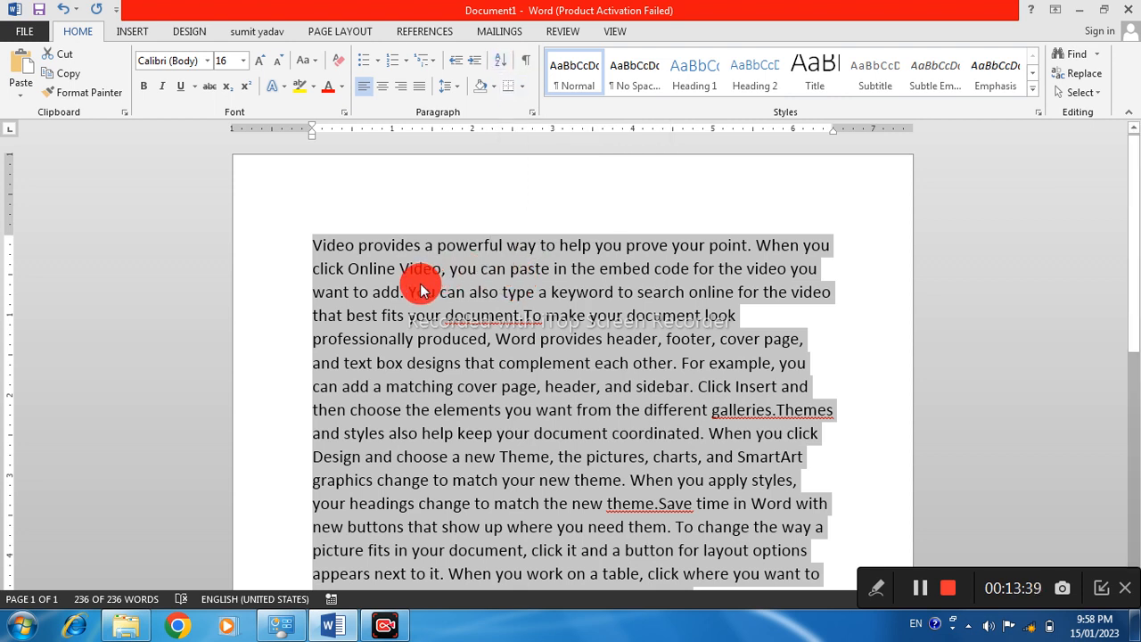
{"action": "key", "text": "Delete"}
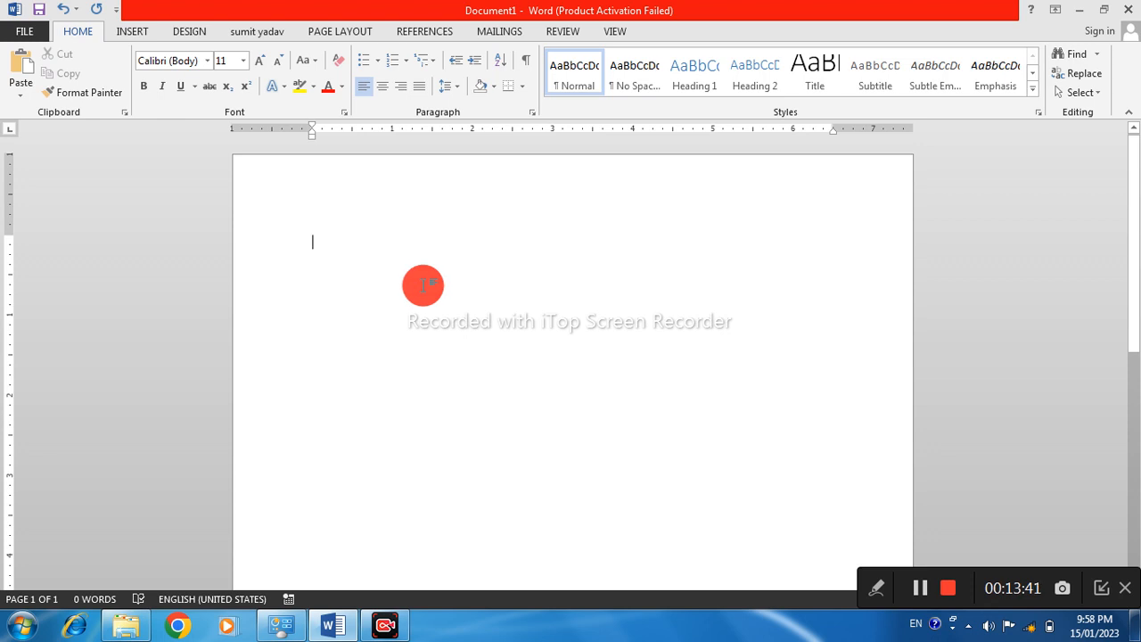
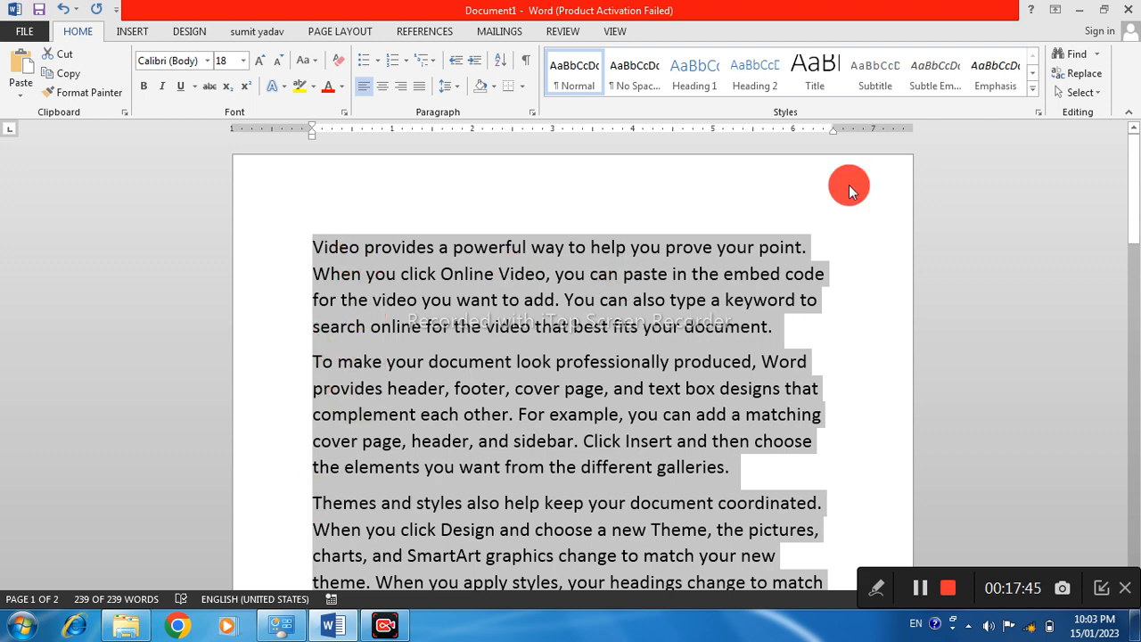
Justify all the selected sample text so its lines spread evenly between the margins
{"action": "scroll", "coordinate": [810, 437], "scroll_direction": "down", "scroll_amount": 5}
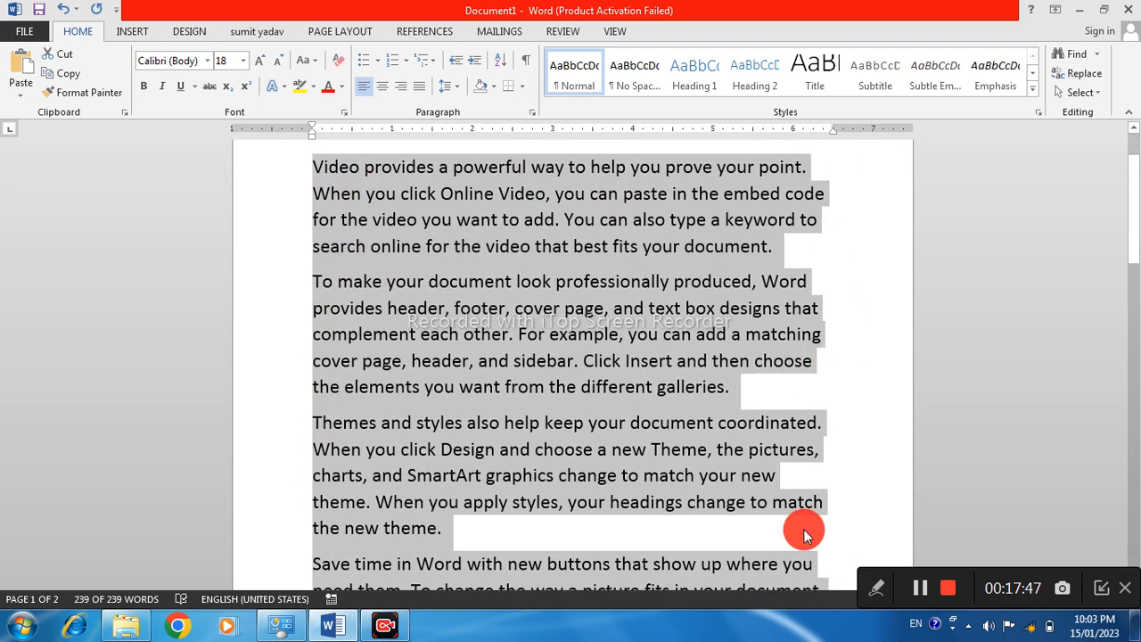
{"action": "scroll", "coordinate": [810, 441], "scroll_direction": "up", "scroll_amount": 2}
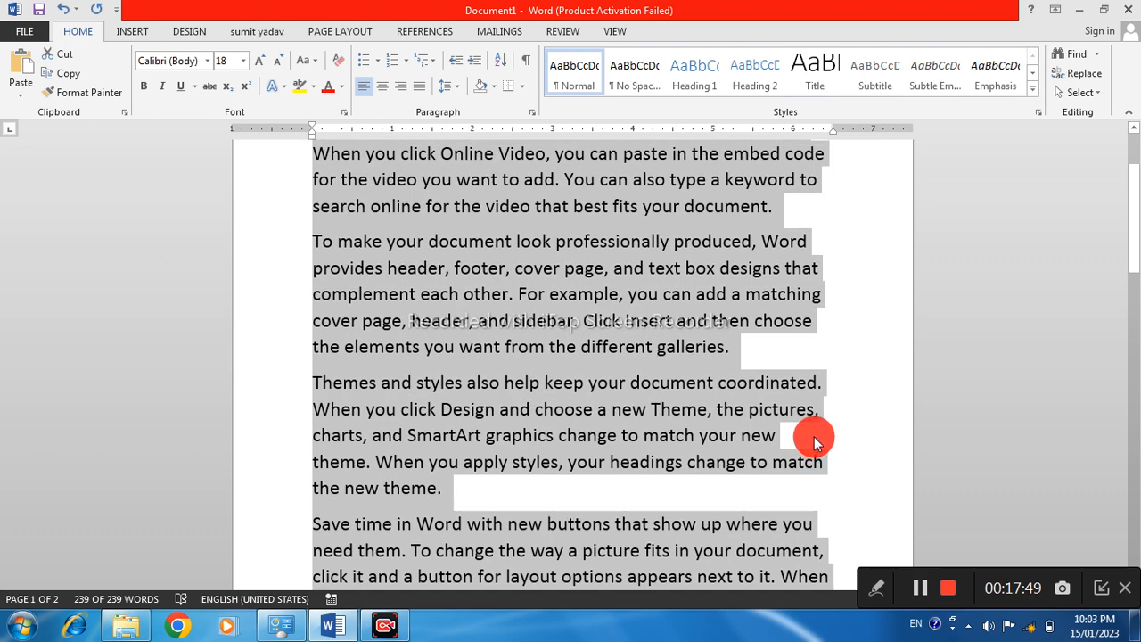
{"action": "scroll", "coordinate": [812, 437], "scroll_direction": "up", "scroll_amount": 4}
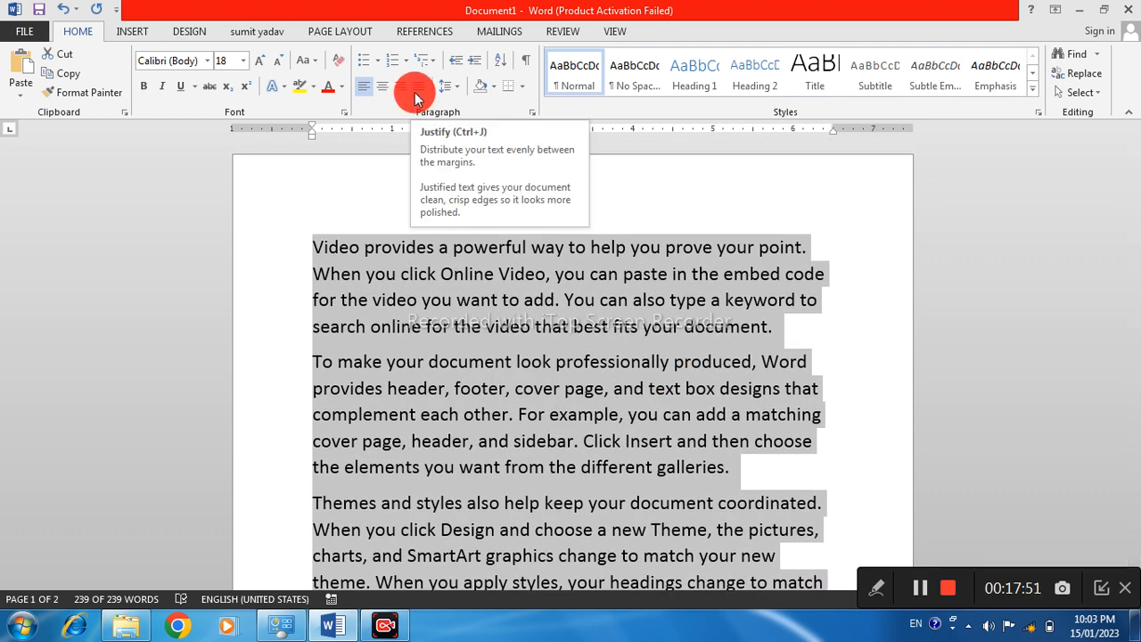
{"action": "left_click", "coordinate": [414, 93]}
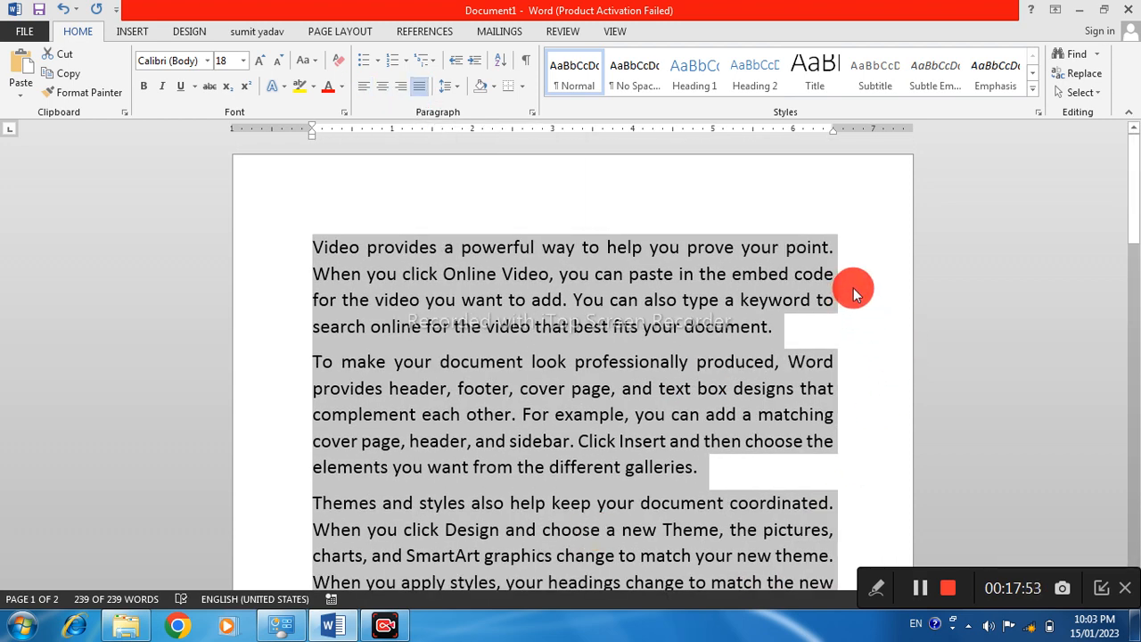
{"action": "scroll", "coordinate": [838, 320], "scroll_direction": "down", "scroll_amount": 6}
{"action": "scroll", "coordinate": [821, 373], "scroll_direction": "up", "scroll_amount": 4}
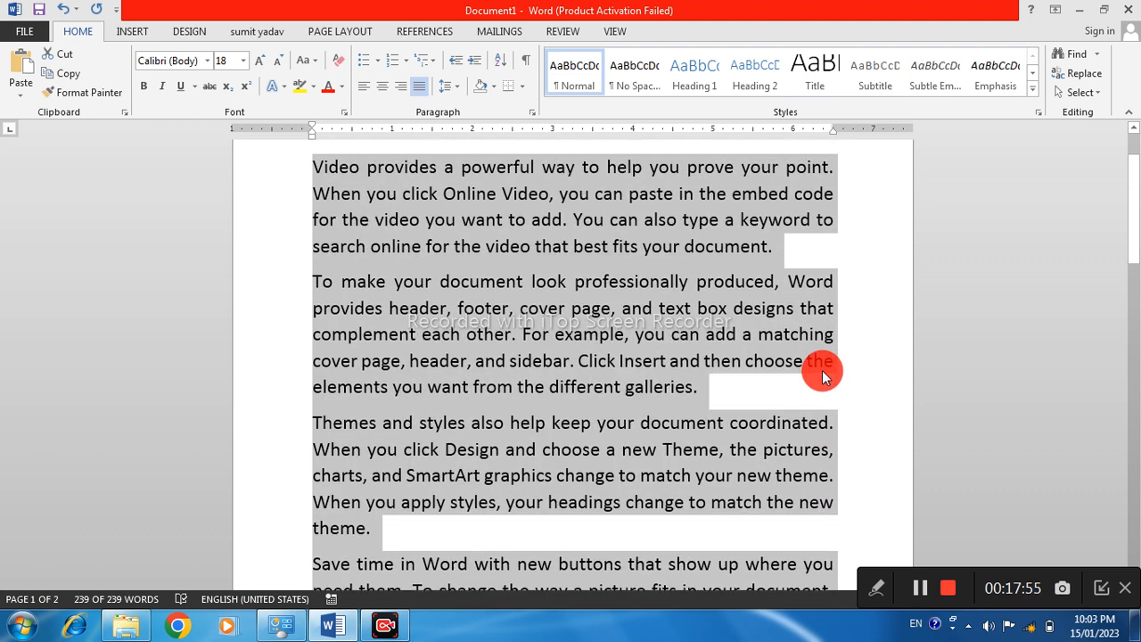
Switch the selected text back to left alignment and justify it again
{"action": "key", "text": "ctrl+l"}
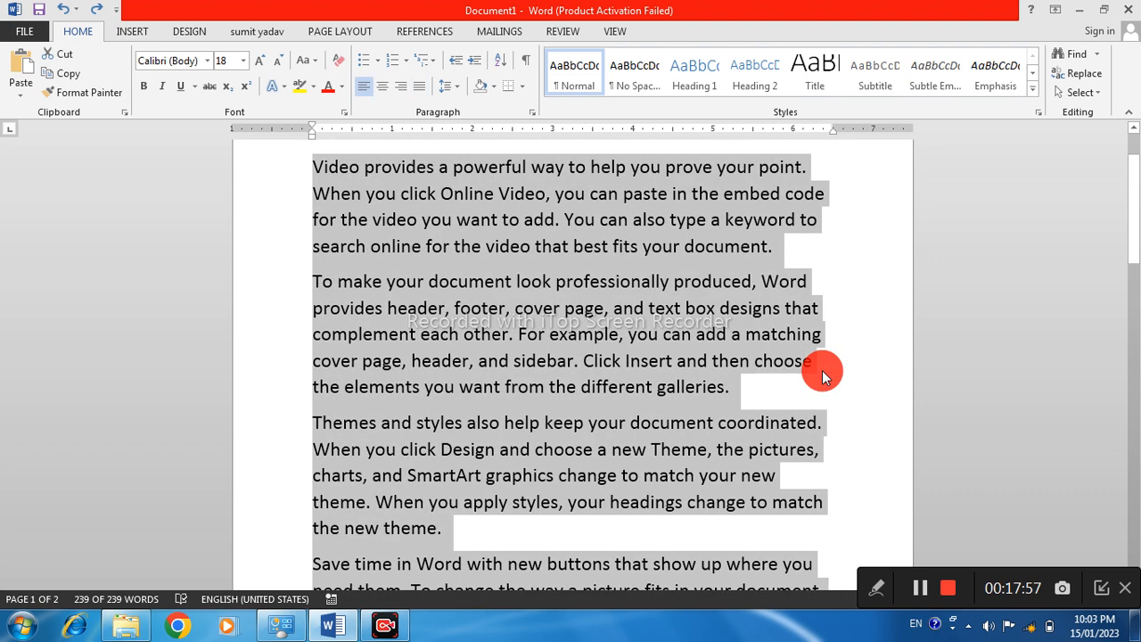
{"action": "key", "text": "ctrl+j"}
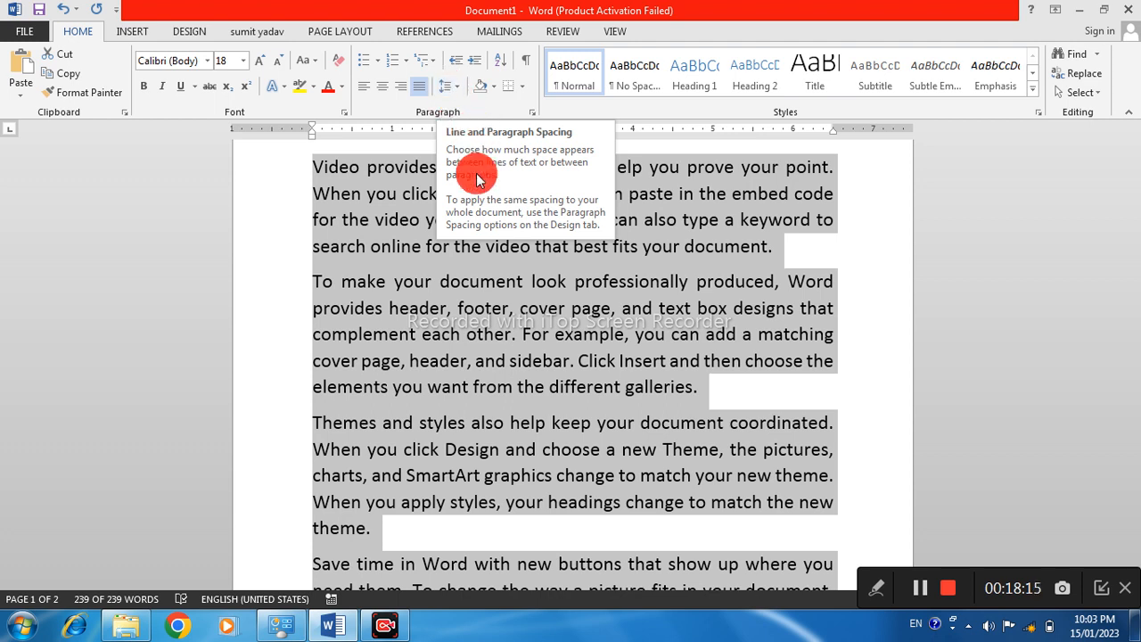
{"action": "left_click", "coordinate": [454, 95]}
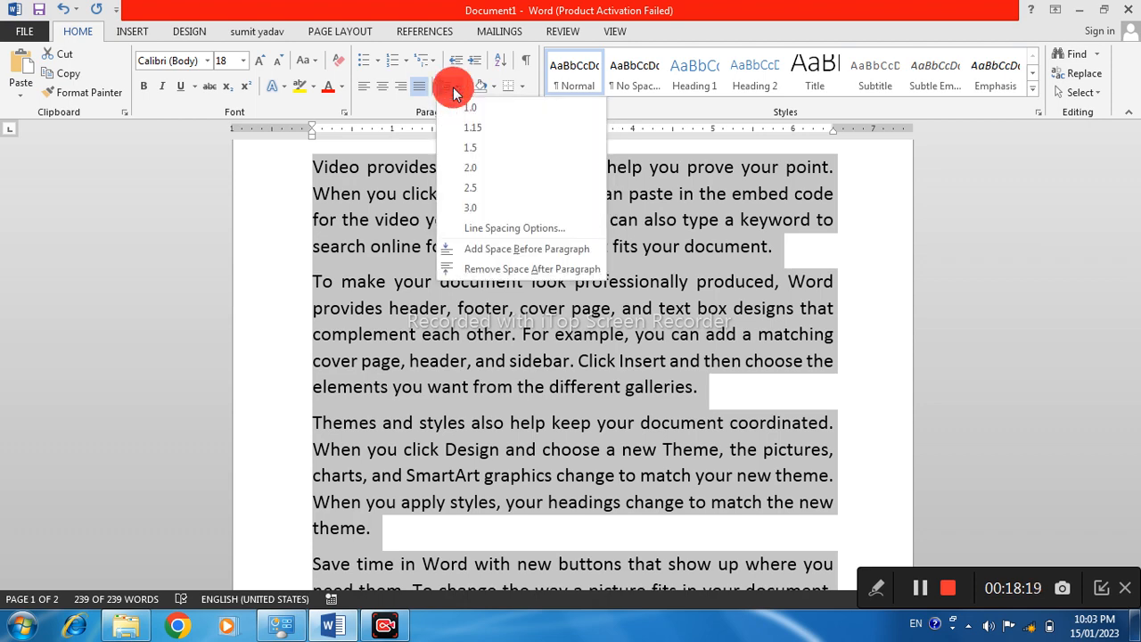
{"action": "left_click", "coordinate": [461, 269]}
{"action": "scroll", "coordinate": [454, 365], "scroll_direction": "up", "scroll_amount": 2}
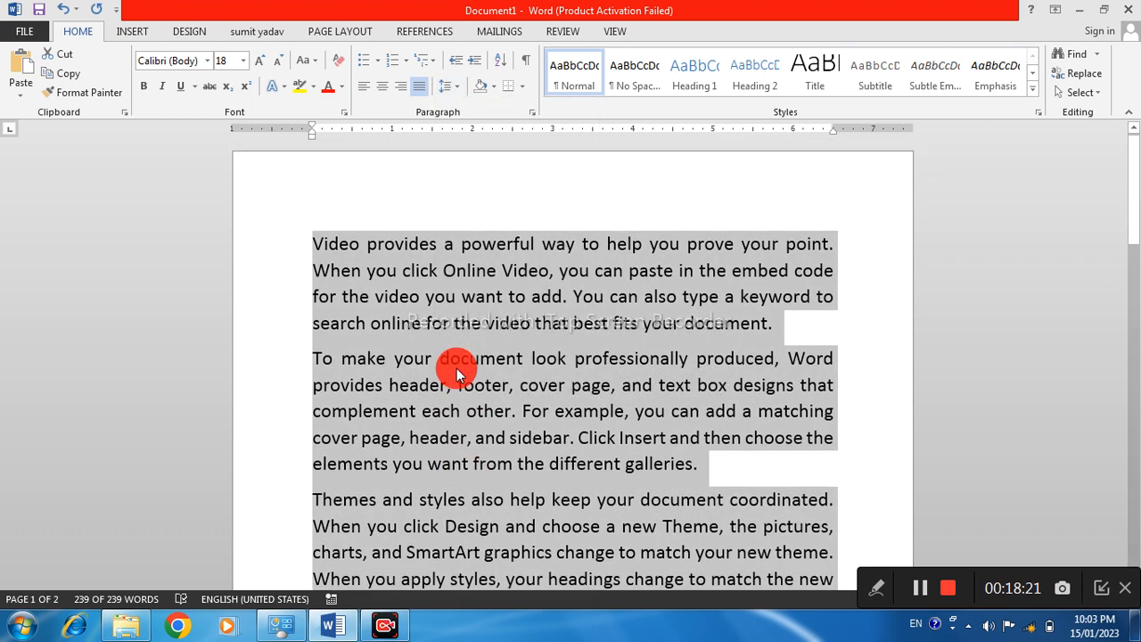
{"action": "left_click", "coordinate": [350, 274]}
{"action": "left_click_drag", "start_coordinate": [313, 243], "coordinate": [851, 280]}
{"action": "left_click", "coordinate": [495, 361]}
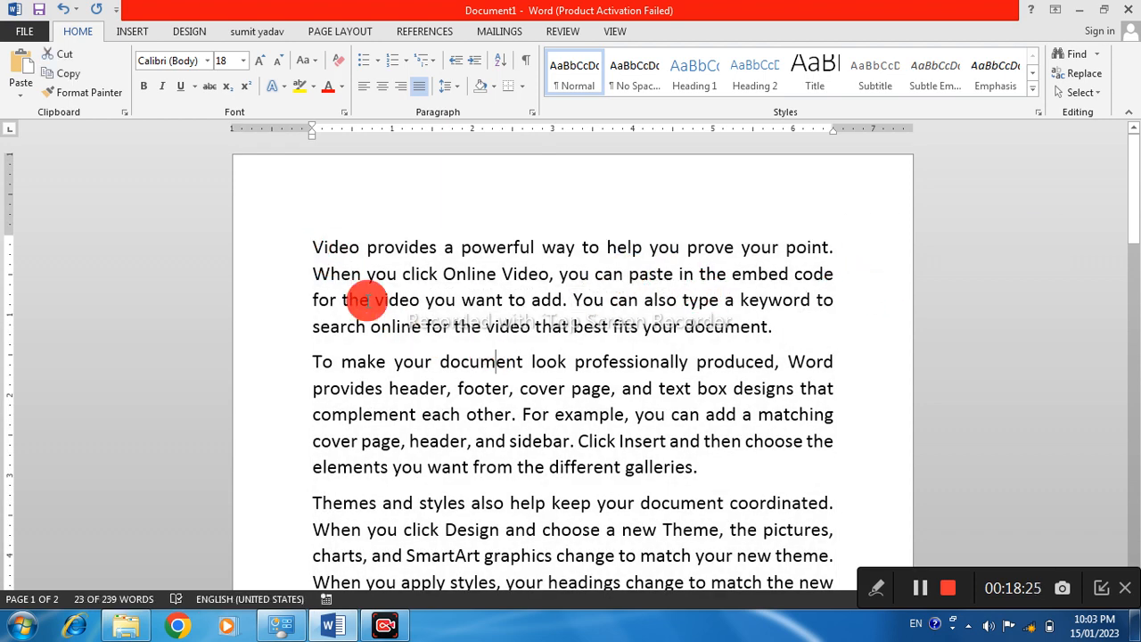
Select the entire document text and set its line spacing to 1.5
{"action": "left_click_drag", "start_coordinate": [318, 247], "coordinate": [758, 384]}
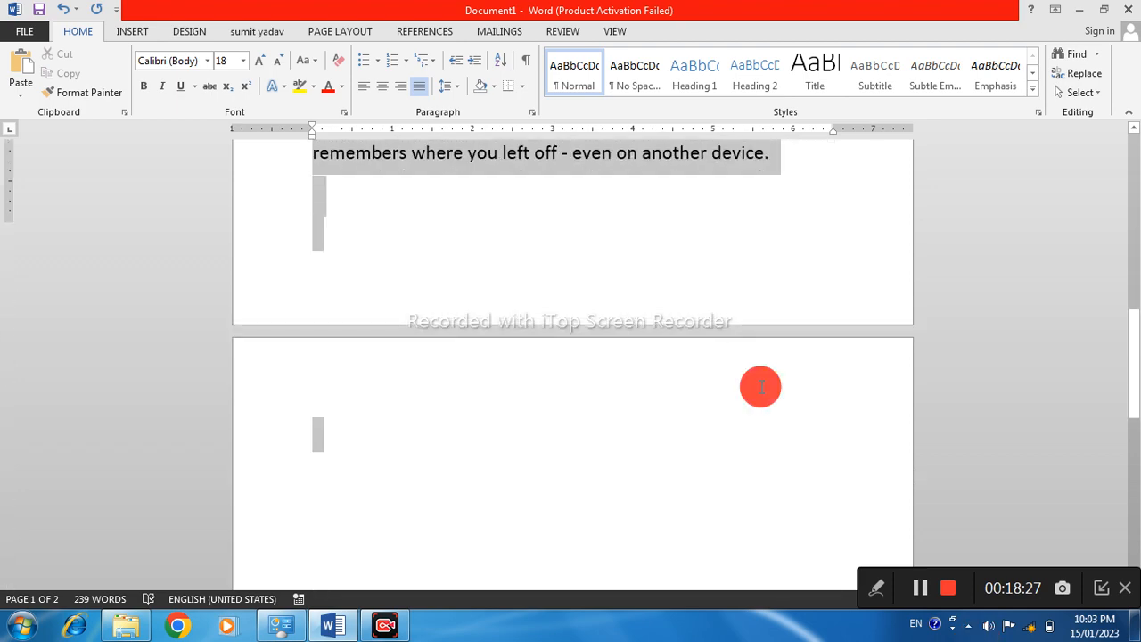
{"action": "scroll", "coordinate": [567, 221], "scroll_direction": "up", "scroll_amount": 8}
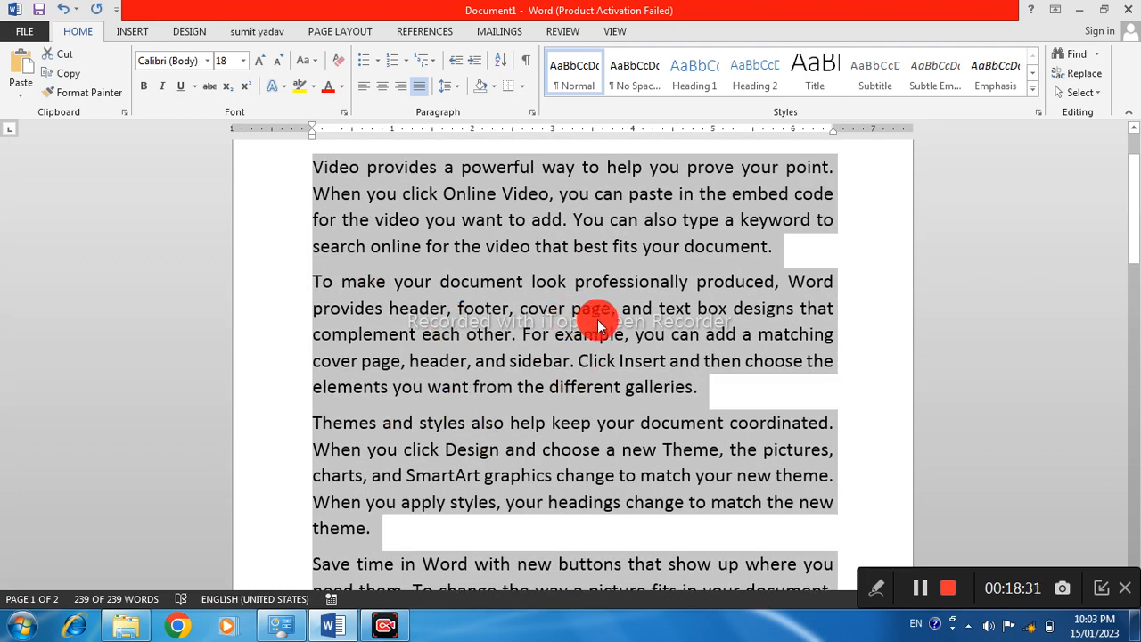
{"action": "left_click", "coordinate": [452, 84]}
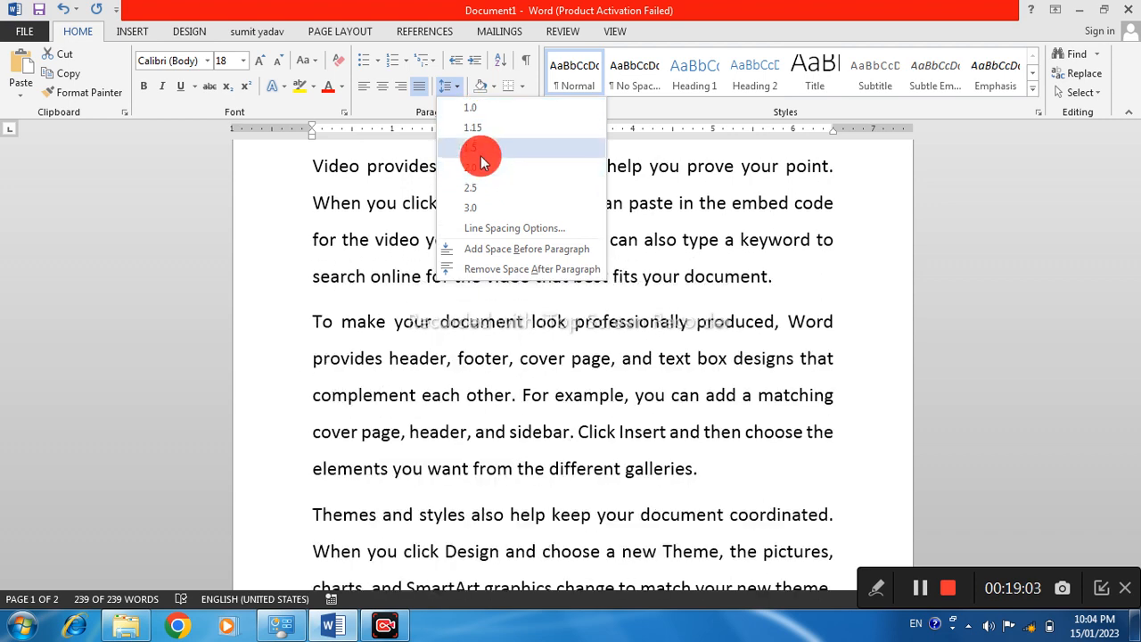
{"action": "left_click", "coordinate": [480, 161]}
{"action": "left_click", "coordinate": [477, 241]}
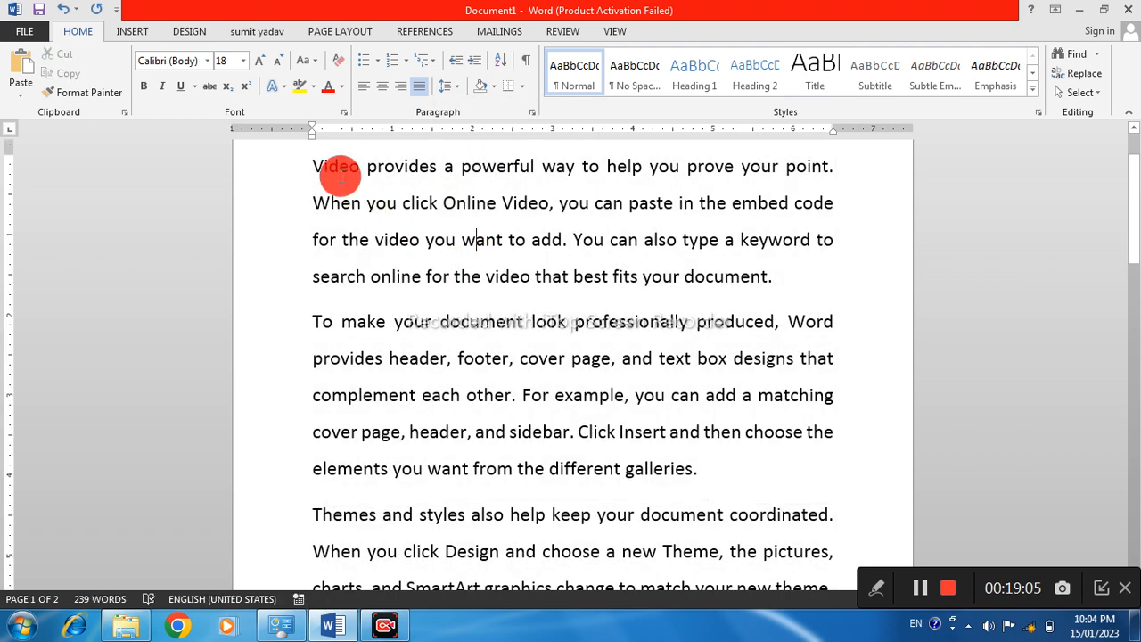
Undo the last line spacing change on the document text
{"action": "left_click_drag", "start_coordinate": [333, 171], "coordinate": [721, 508]}
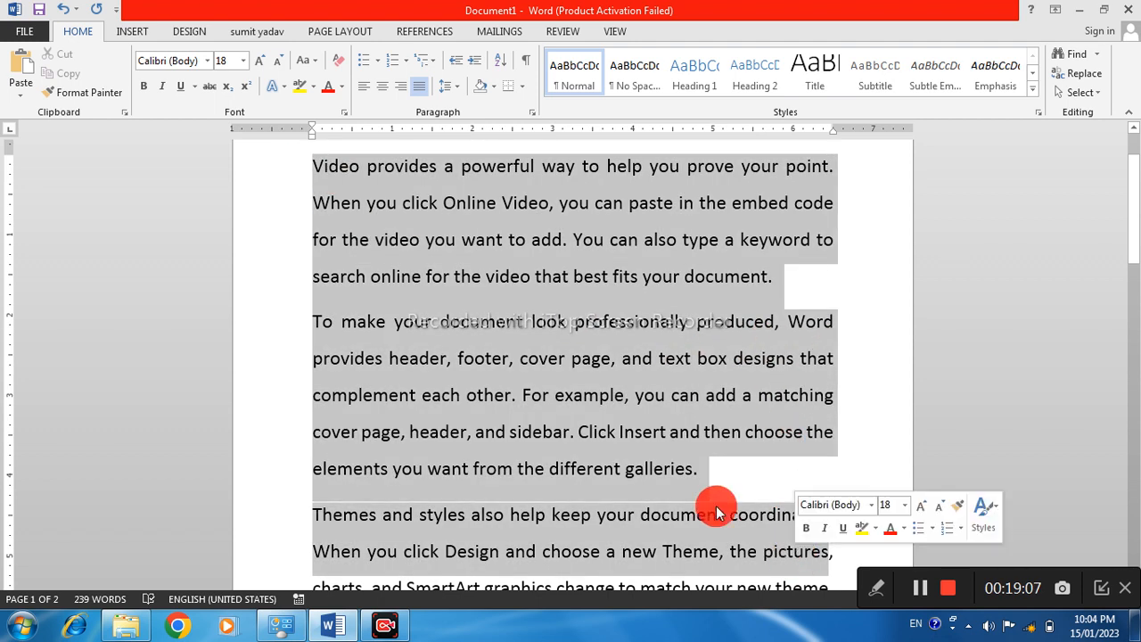
{"action": "left_click", "coordinate": [569, 359]}
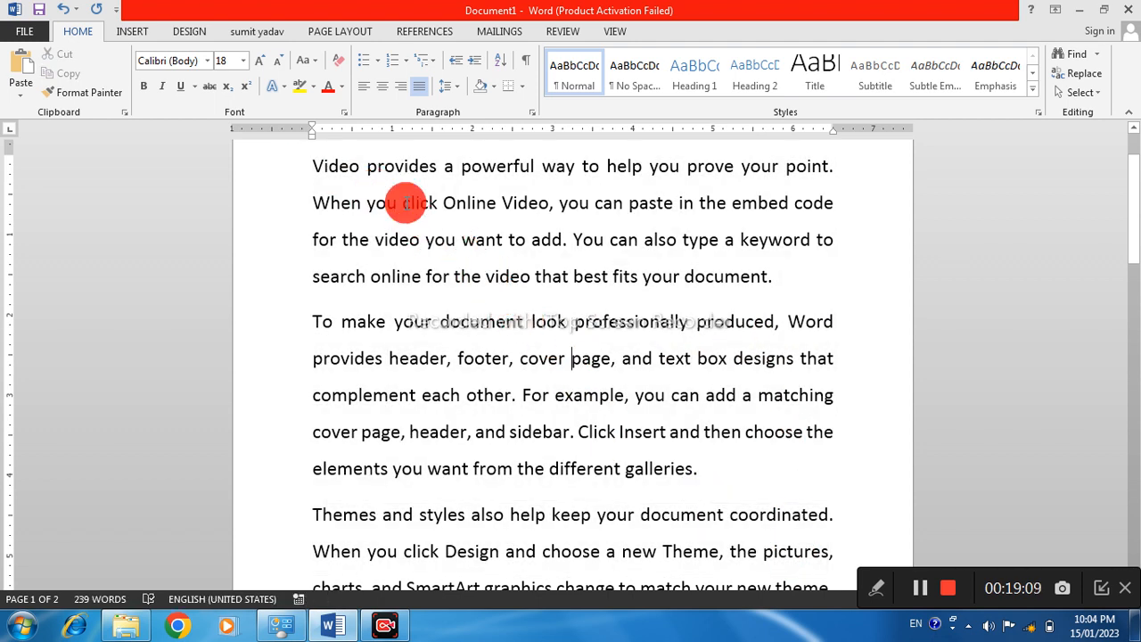
{"action": "key", "text": "ctrl+z"}
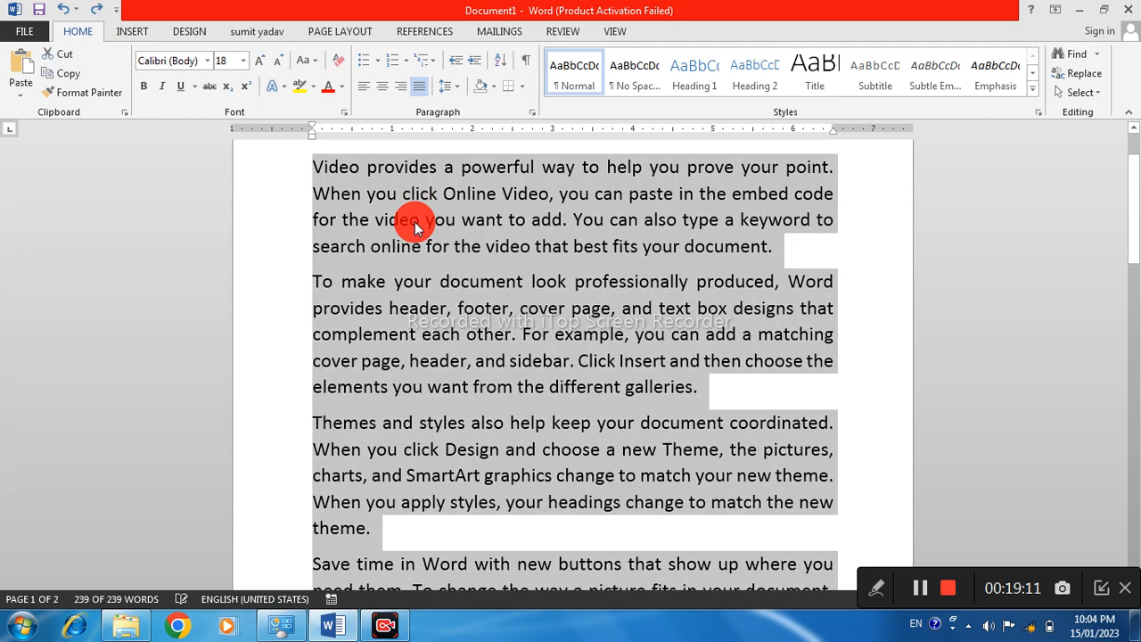
Set the line spacing of only the first paragraph to 2.0
{"action": "left_click", "coordinate": [319, 187]}
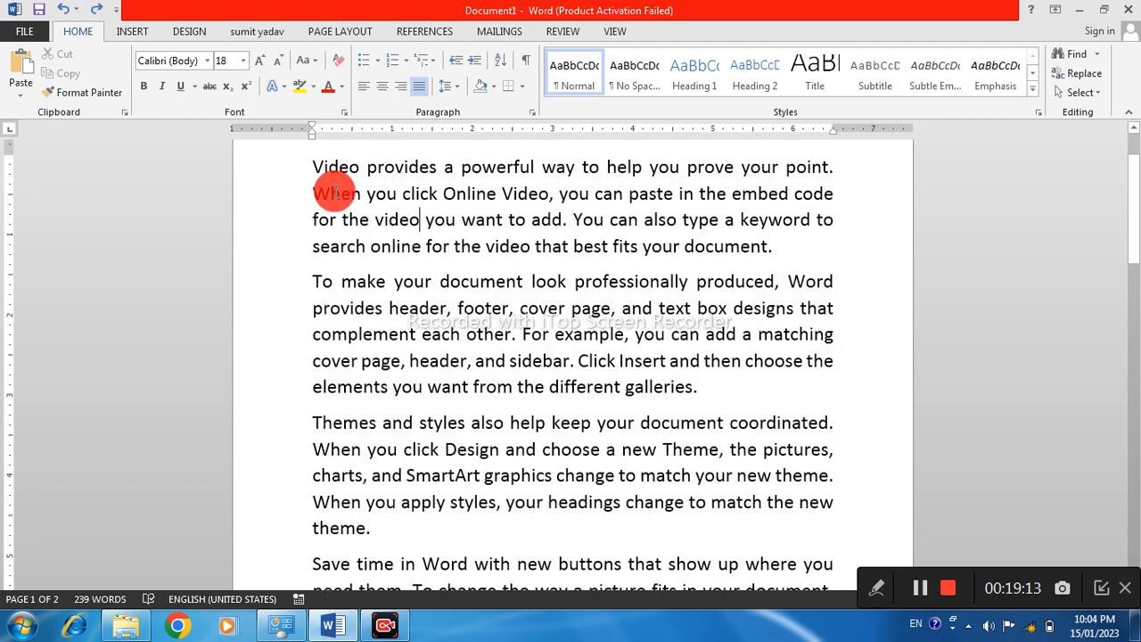
{"action": "left_click_drag", "start_coordinate": [303, 165], "coordinate": [769, 259]}
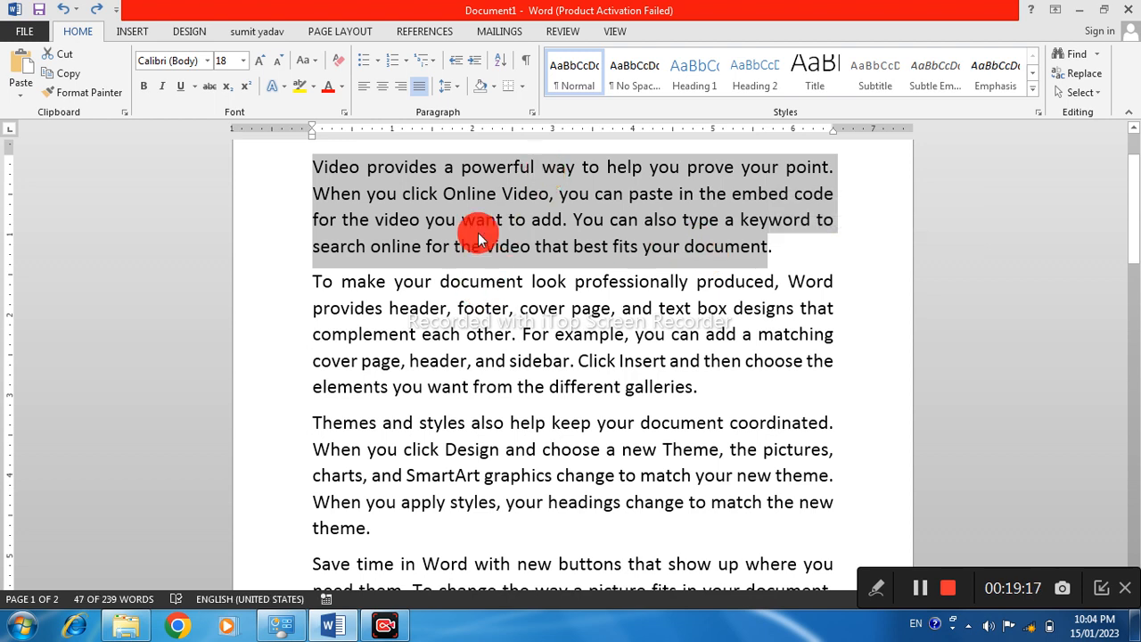
{"action": "left_click", "coordinate": [447, 85]}
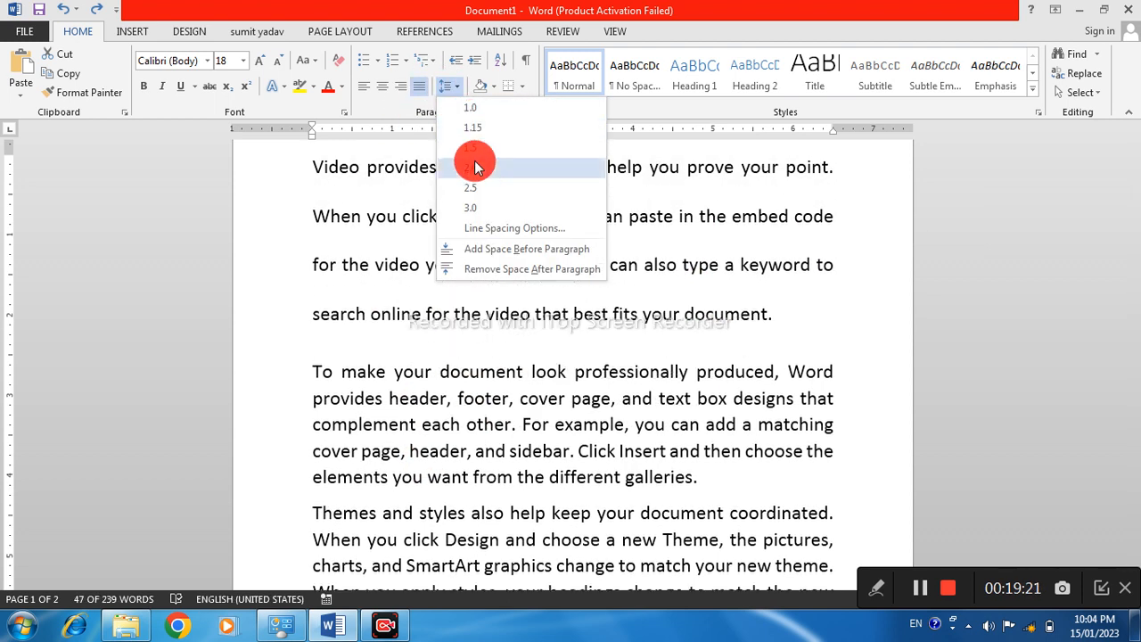
{"action": "left_click", "coordinate": [473, 165]}
{"action": "left_click", "coordinate": [443, 367]}
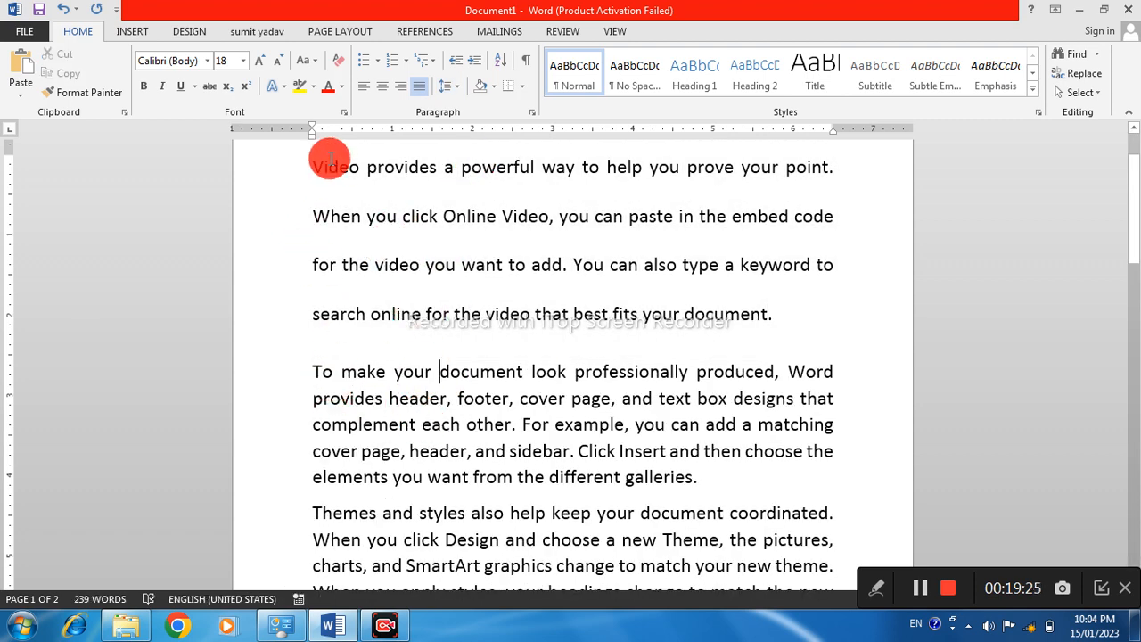
{"action": "left_click_drag", "start_coordinate": [311, 165], "coordinate": [739, 311]}
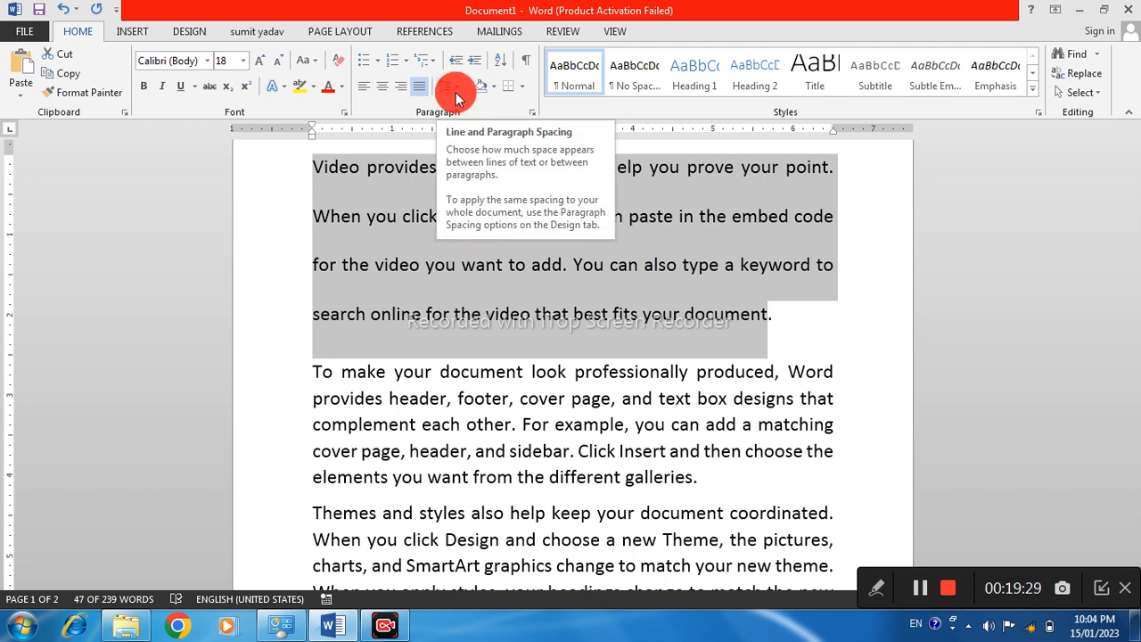
{"action": "left_click", "coordinate": [466, 280]}
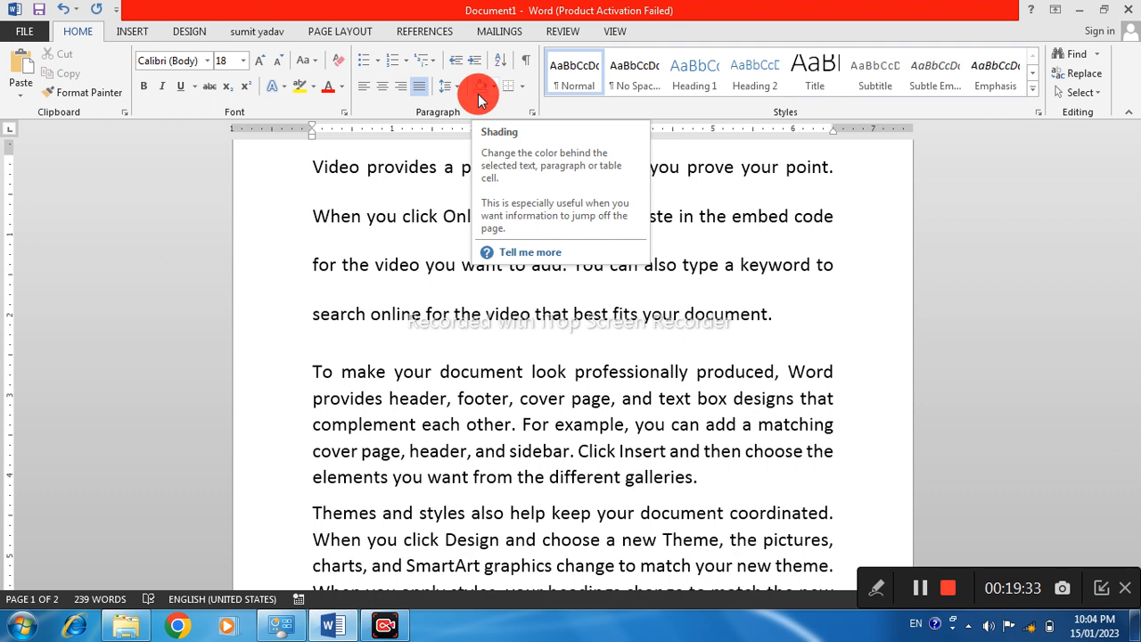
Apply red shading behind the first two lines of the first paragraph
{"action": "left_click_drag", "start_coordinate": [305, 167], "coordinate": [865, 208]}
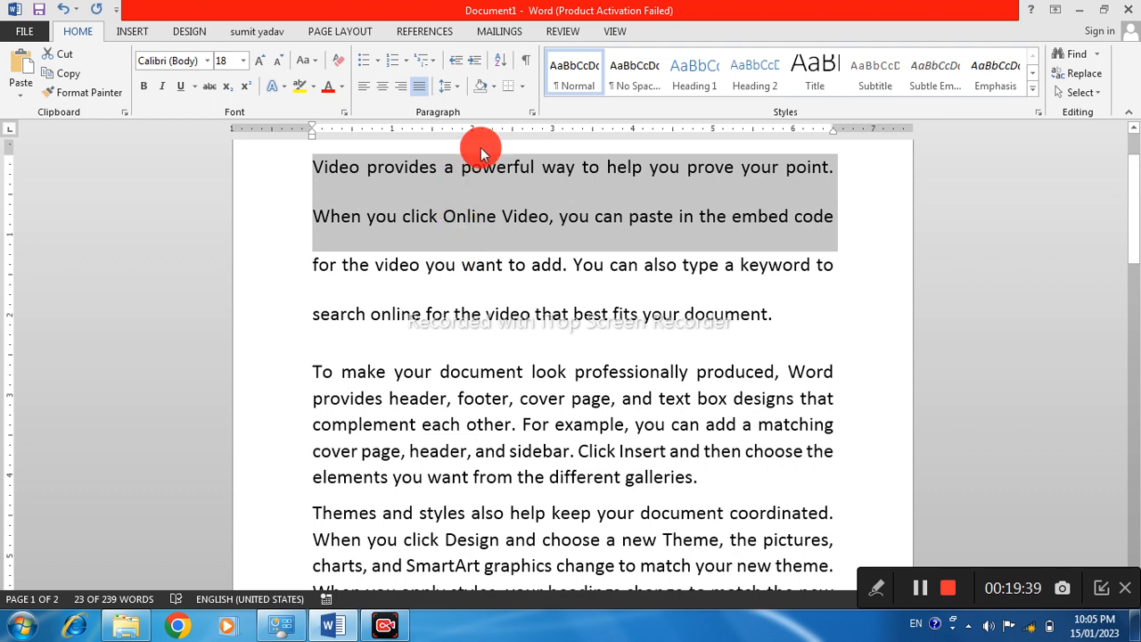
{"action": "left_click", "coordinate": [495, 87]}
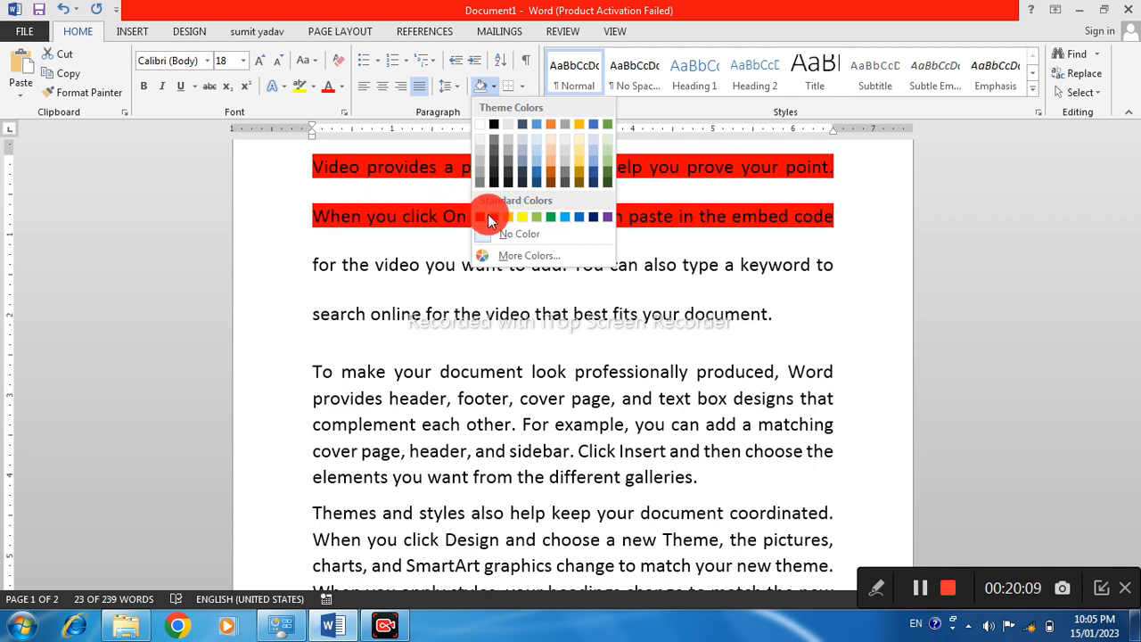
{"action": "left_click", "coordinate": [490, 218]}
{"action": "left_click", "coordinate": [428, 189]}
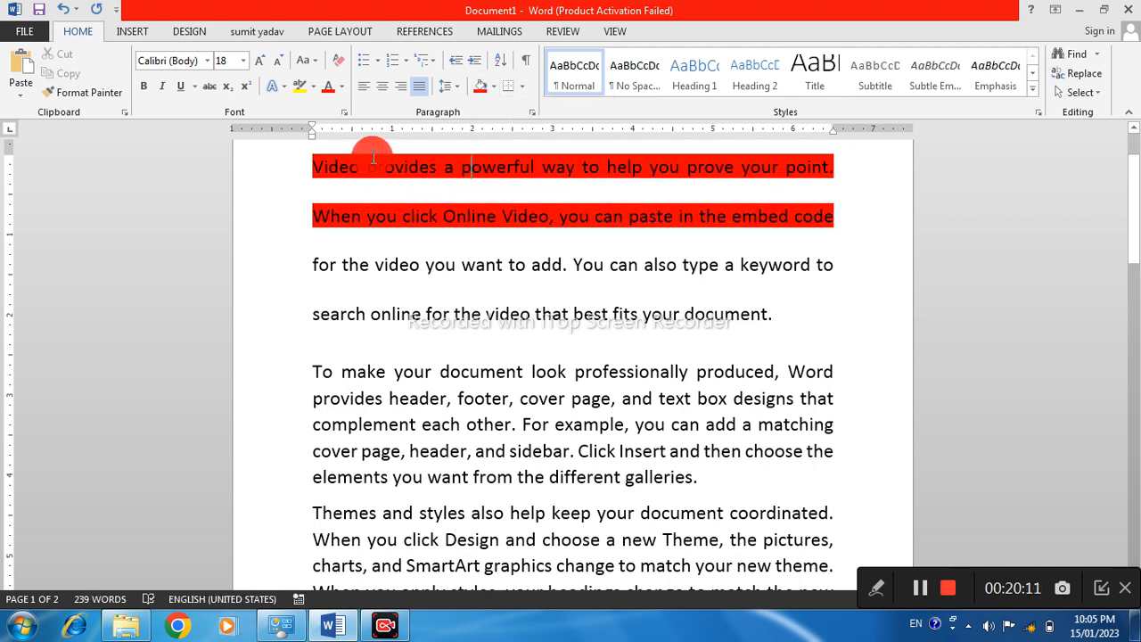
{"action": "left_click_drag", "start_coordinate": [328, 176], "coordinate": [771, 187]}
{"action": "left_click", "coordinate": [456, 375]}
Apply the darkest green theme color as shading behind the third line of the first paragraph
{"action": "left_click_drag", "start_coordinate": [319, 265], "coordinate": [842, 267]}
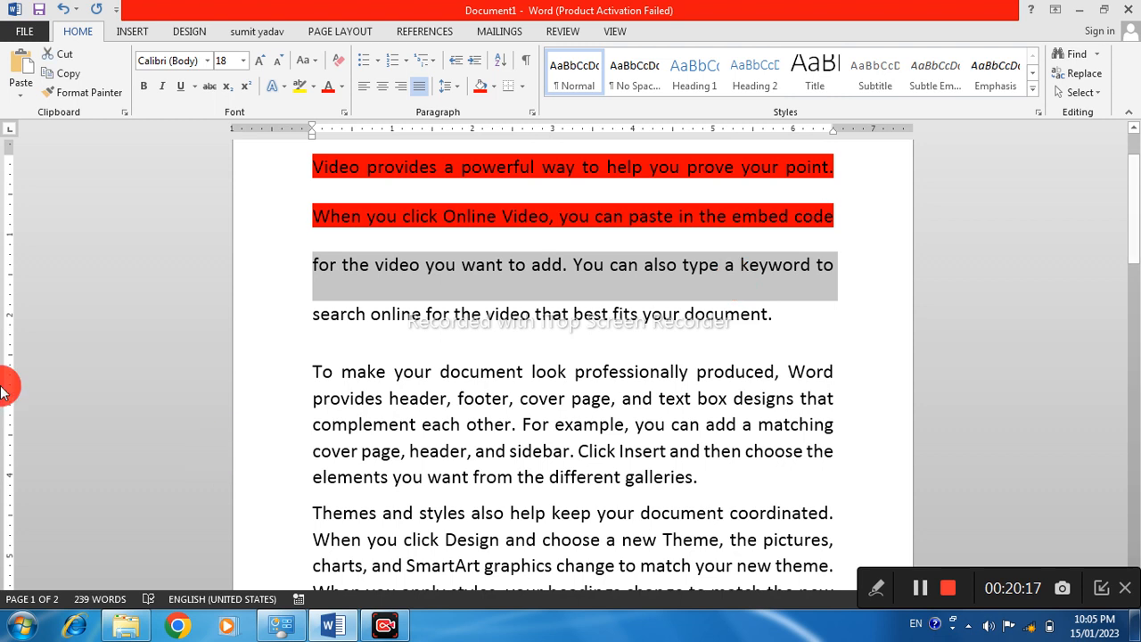
{"action": "left_click", "coordinate": [486, 89]}
{"action": "left_click", "coordinate": [493, 90]}
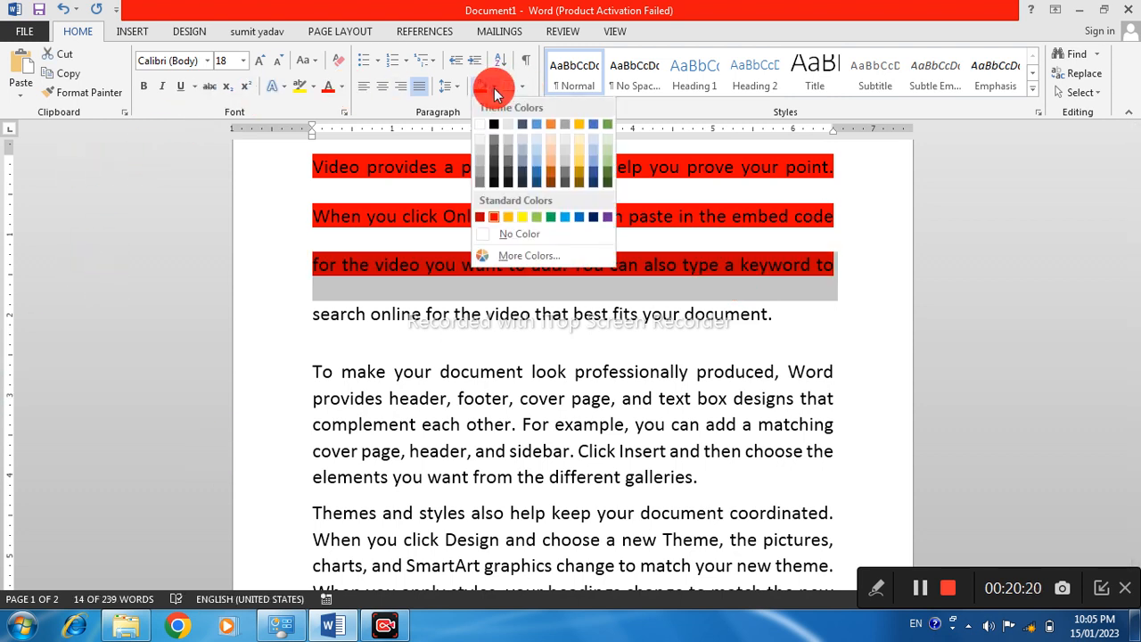
{"action": "left_click", "coordinate": [607, 182]}
{"action": "left_click", "coordinate": [411, 343]}
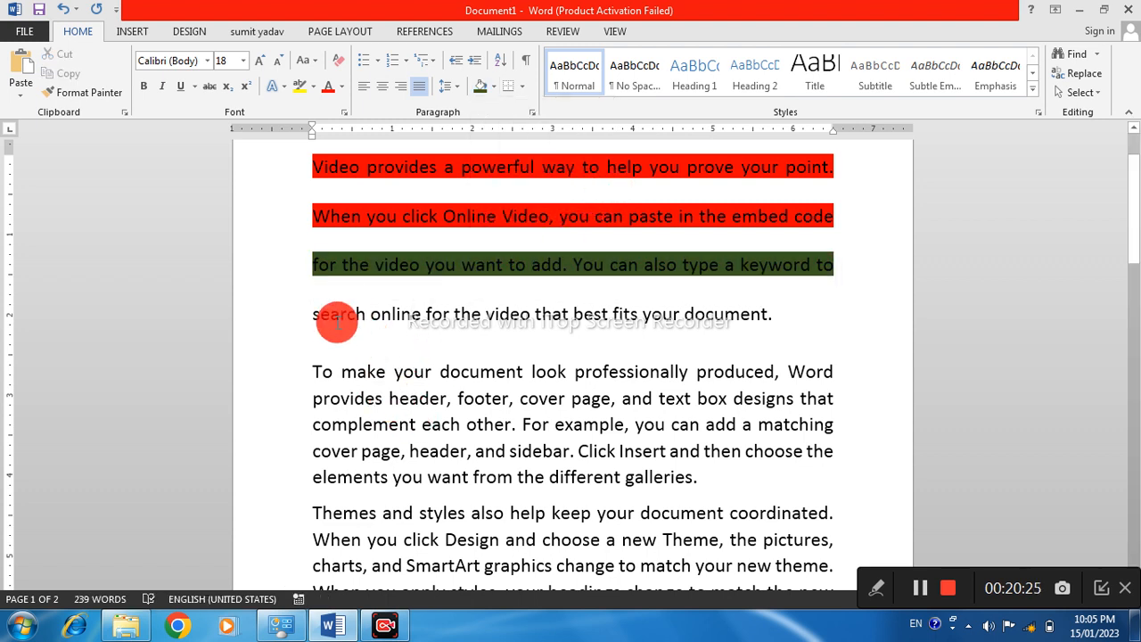
Shade the last line of the first paragraph light green, using a color picked from the additional colors beyond the basic palette
{"action": "left_click_drag", "start_coordinate": [315, 313], "coordinate": [719, 314]}
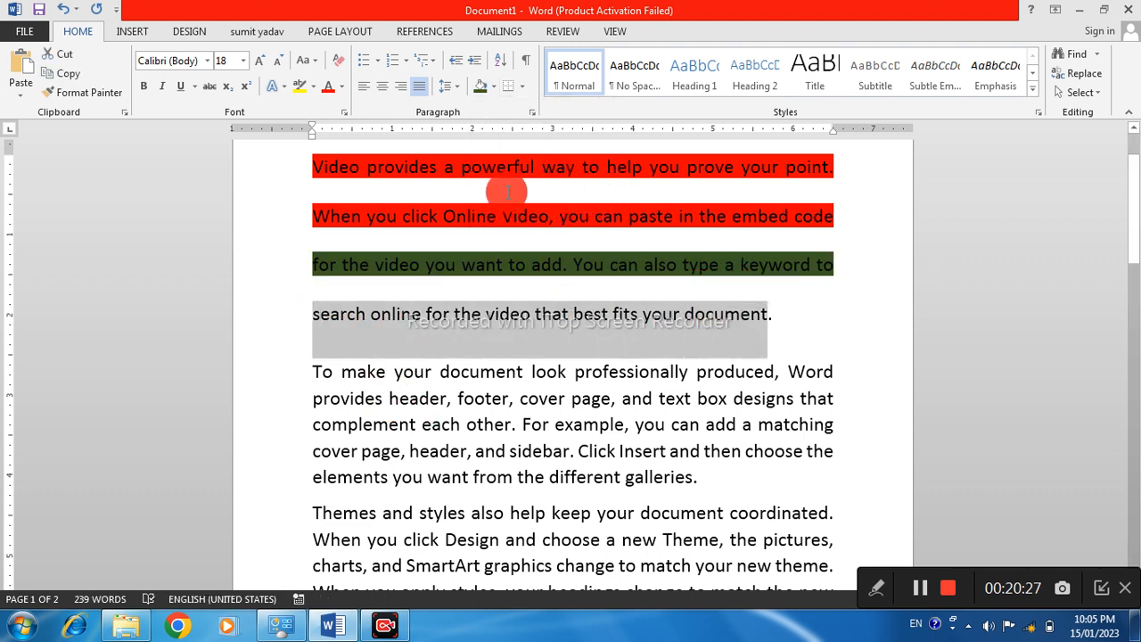
{"action": "left_click", "coordinate": [494, 88]}
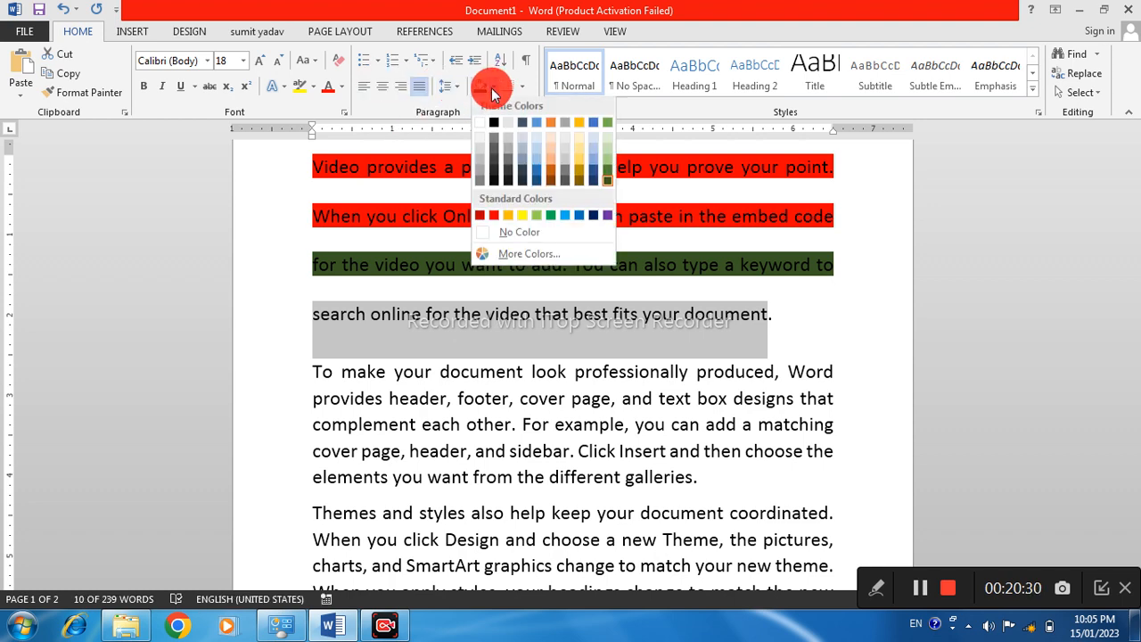
{"action": "left_click", "coordinate": [525, 256]}
{"action": "left_click_drag", "start_coordinate": [562, 157], "coordinate": [641, 72]}
{"action": "left_click_drag", "start_coordinate": [588, 135], "coordinate": [639, 168]}
{"action": "left_click", "coordinate": [563, 100]}
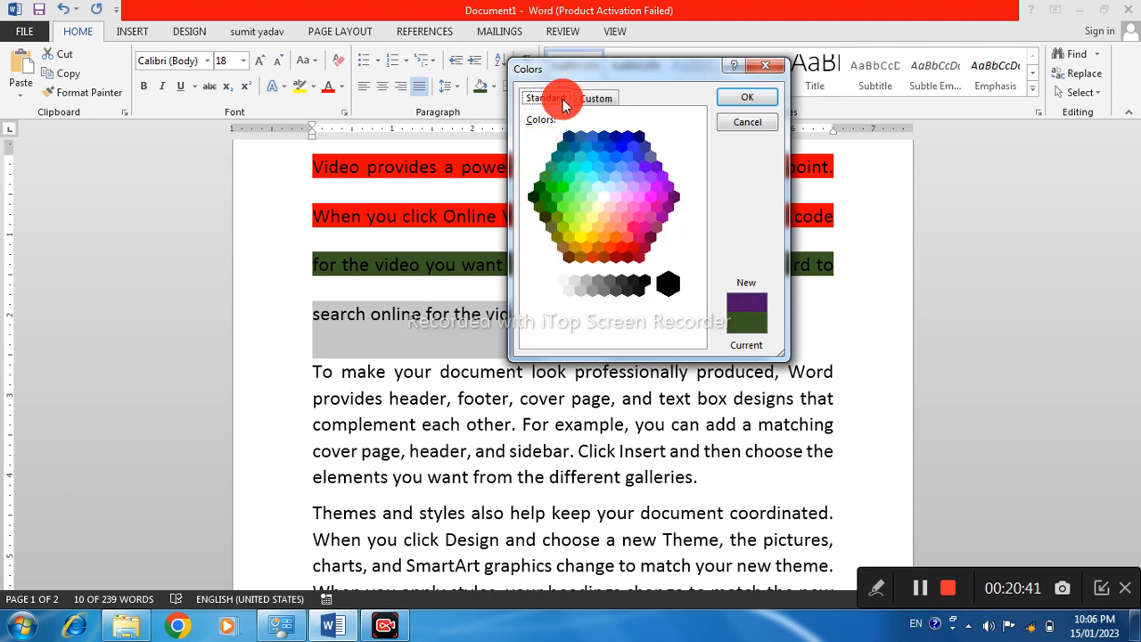
{"action": "left_click", "coordinate": [590, 98]}
{"action": "left_click", "coordinate": [542, 98]}
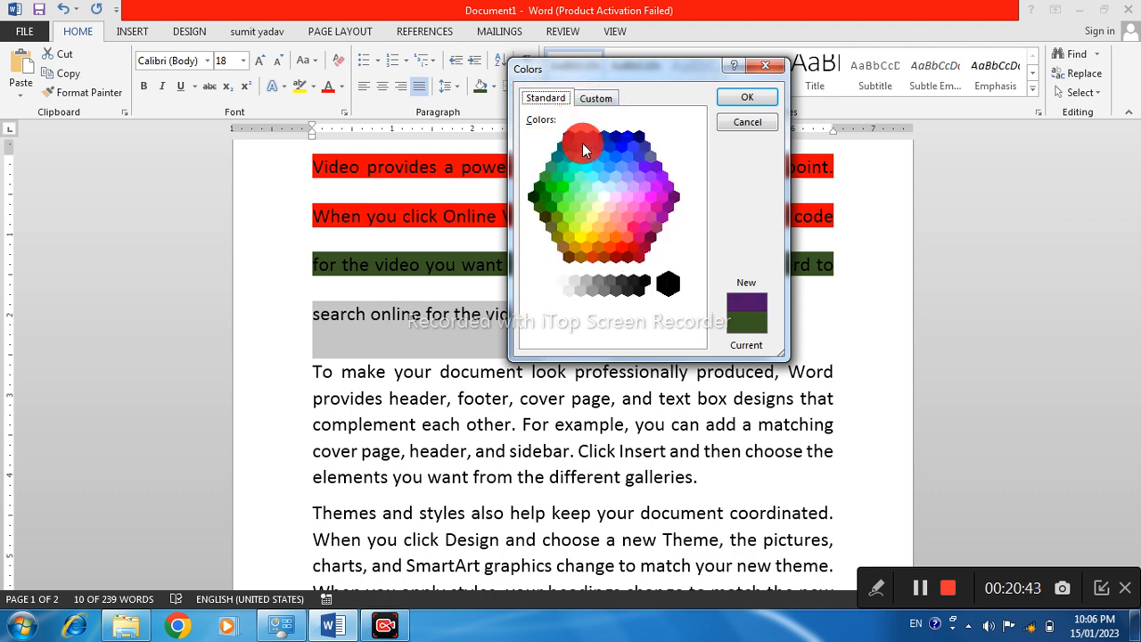
{"action": "left_click", "coordinate": [747, 96]}
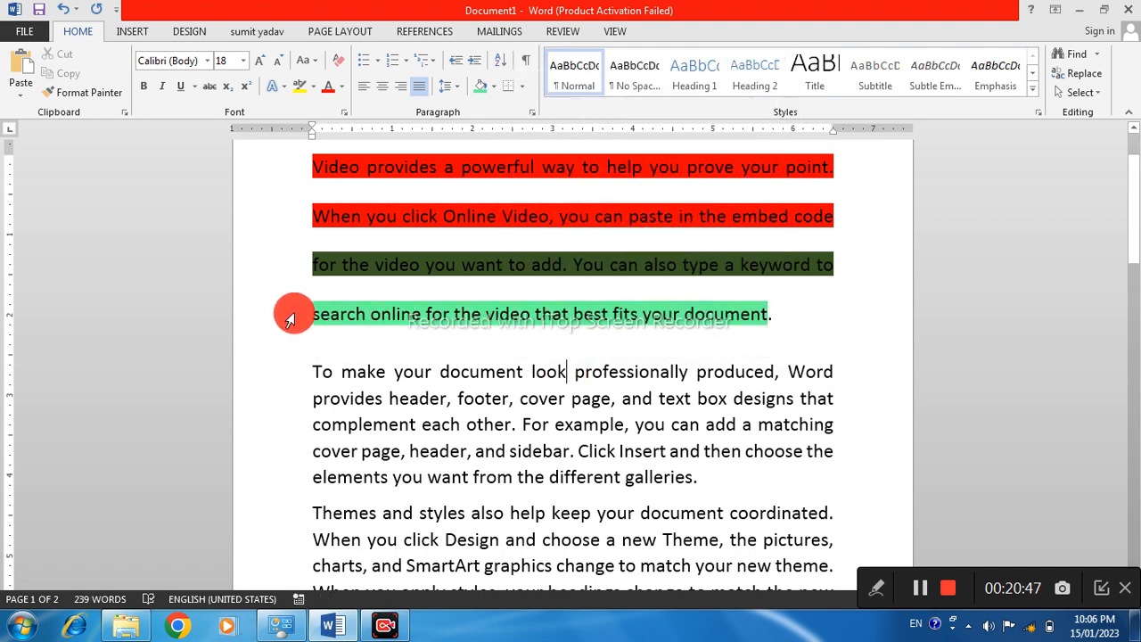
{"action": "left_click_drag", "start_coordinate": [292, 316], "coordinate": [650, 330]}
{"action": "left_click", "coordinate": [724, 334]}
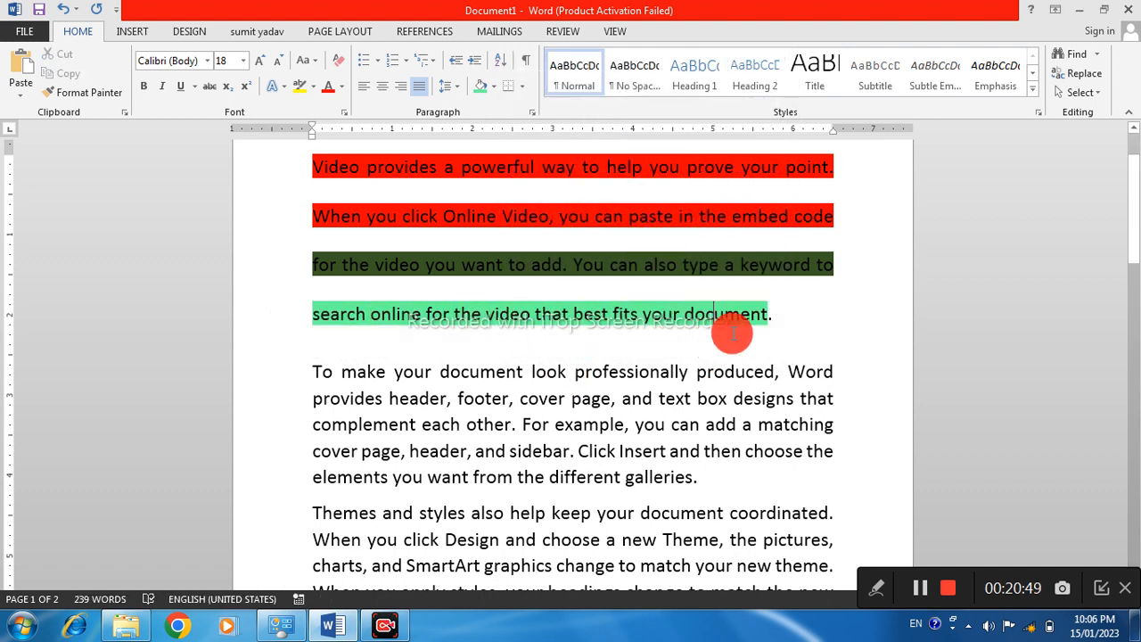
Remove the shading from all lines of the first paragraph by setting it to no color
{"action": "mouse_move", "coordinate": [764, 316]}
{"action": "left_mouse_down"}
{"action": "mouse_move", "coordinate": [527, 318]}
{"action": "mouse_move", "coordinate": [349, 262]}
{"action": "mouse_move", "coordinate": [316, 166]}
{"action": "left_mouse_up"}
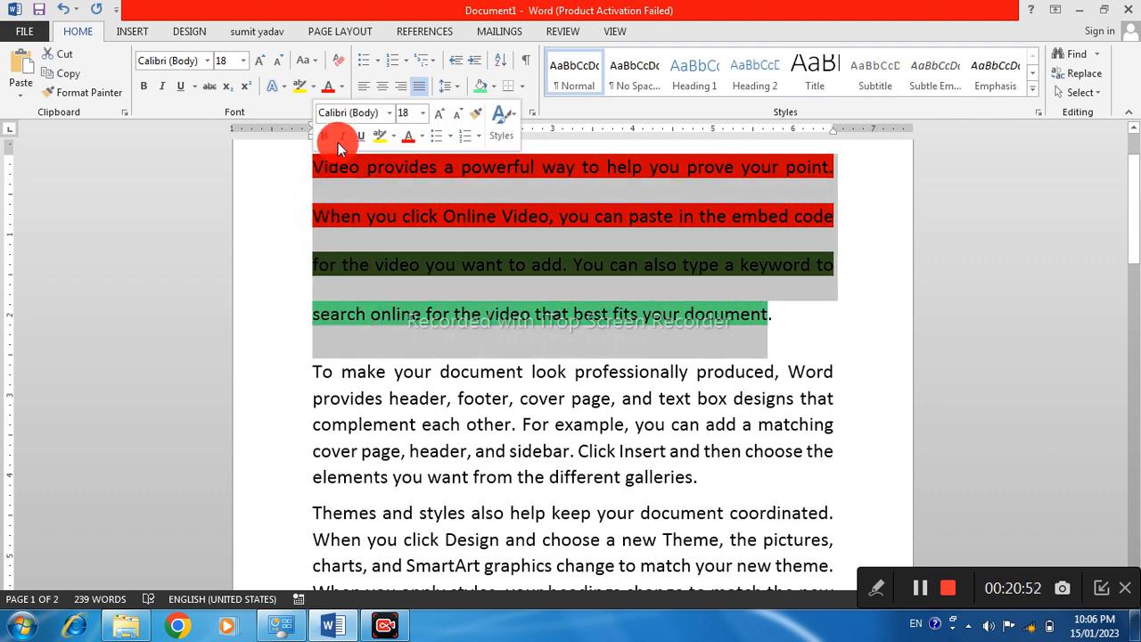
{"action": "left_click", "coordinate": [498, 90]}
{"action": "left_click", "coordinate": [518, 273]}
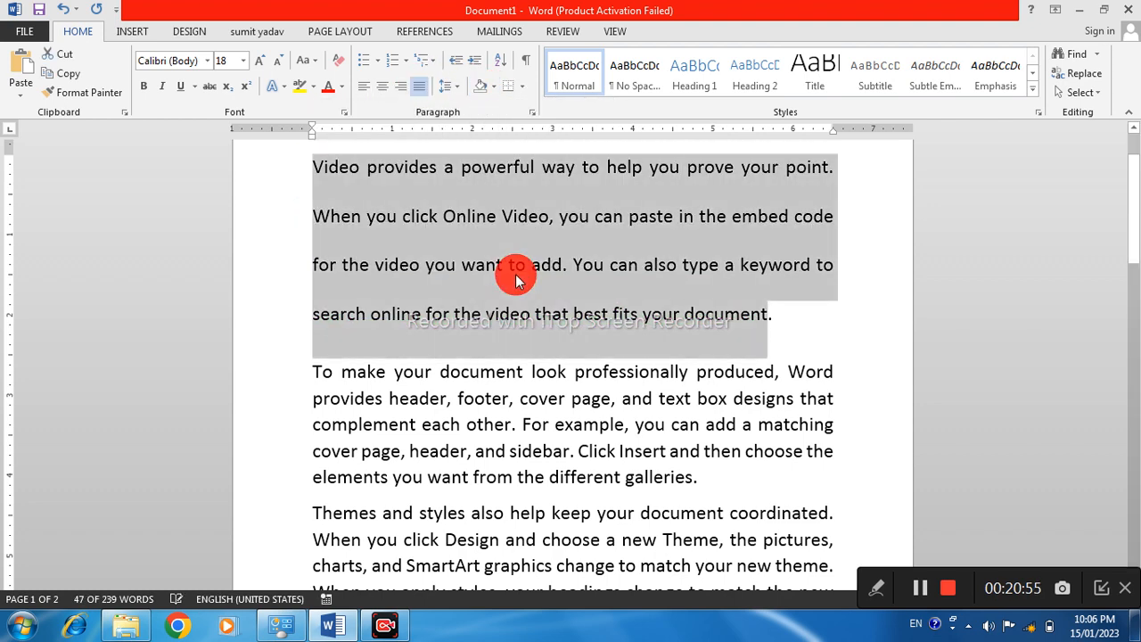
{"action": "left_click", "coordinate": [438, 253]}
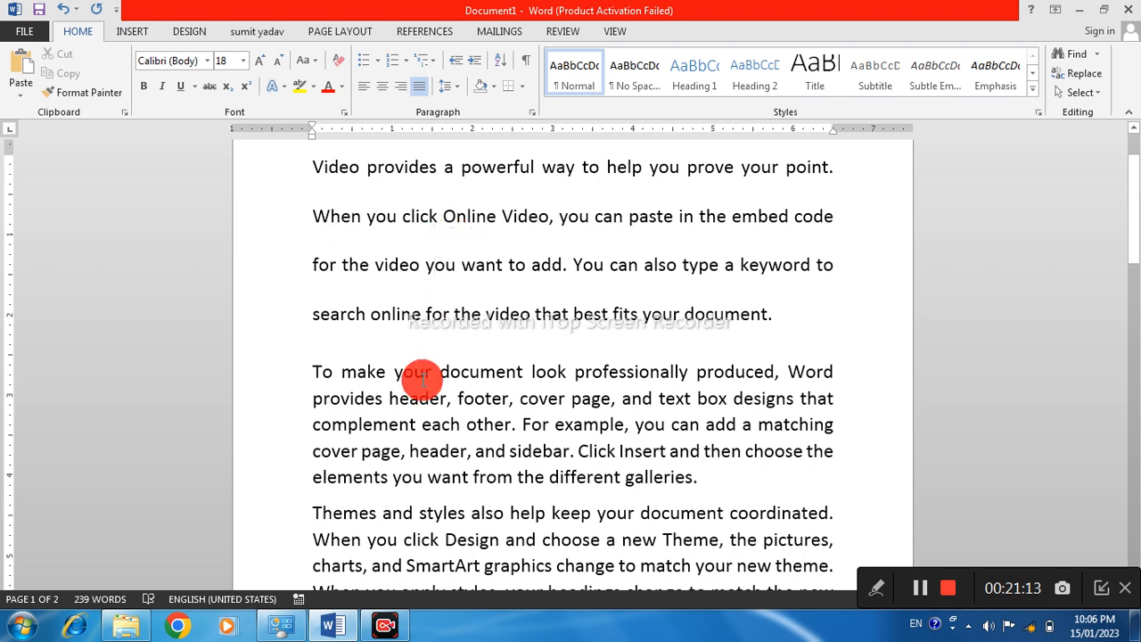
Apply All Borders to the text of the second paragraph, which starts with "To make your document look professionally produced"
{"action": "scroll", "coordinate": [339, 356], "scroll_direction": "down", "scroll_amount": 1}
{"action": "left_click_drag", "start_coordinate": [323, 332], "coordinate": [675, 439]}
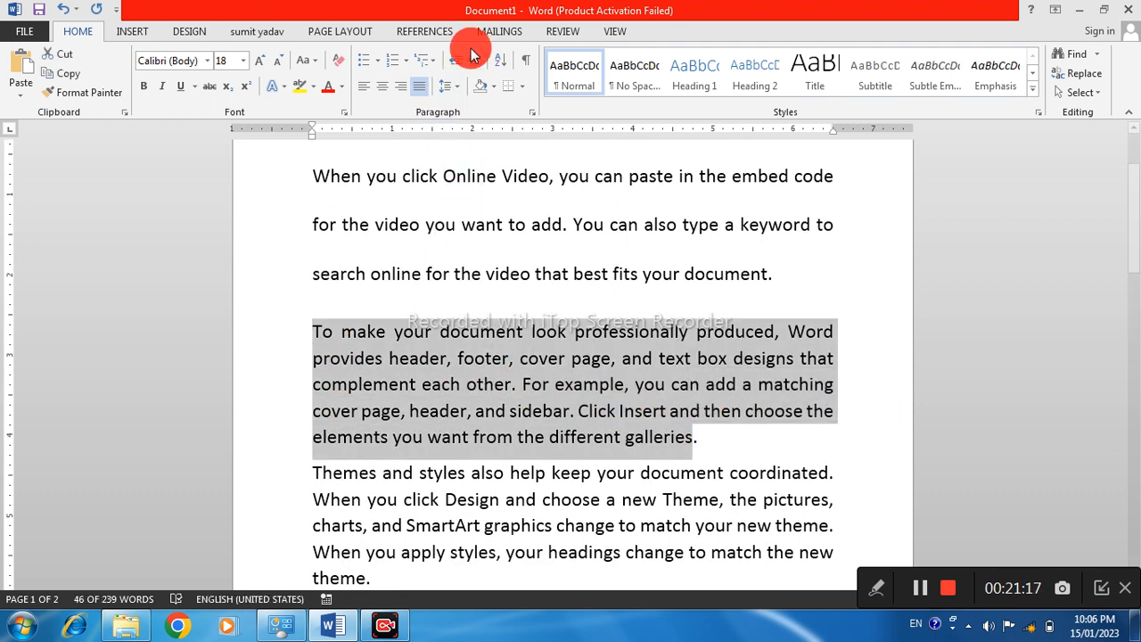
{"action": "left_click", "coordinate": [521, 89]}
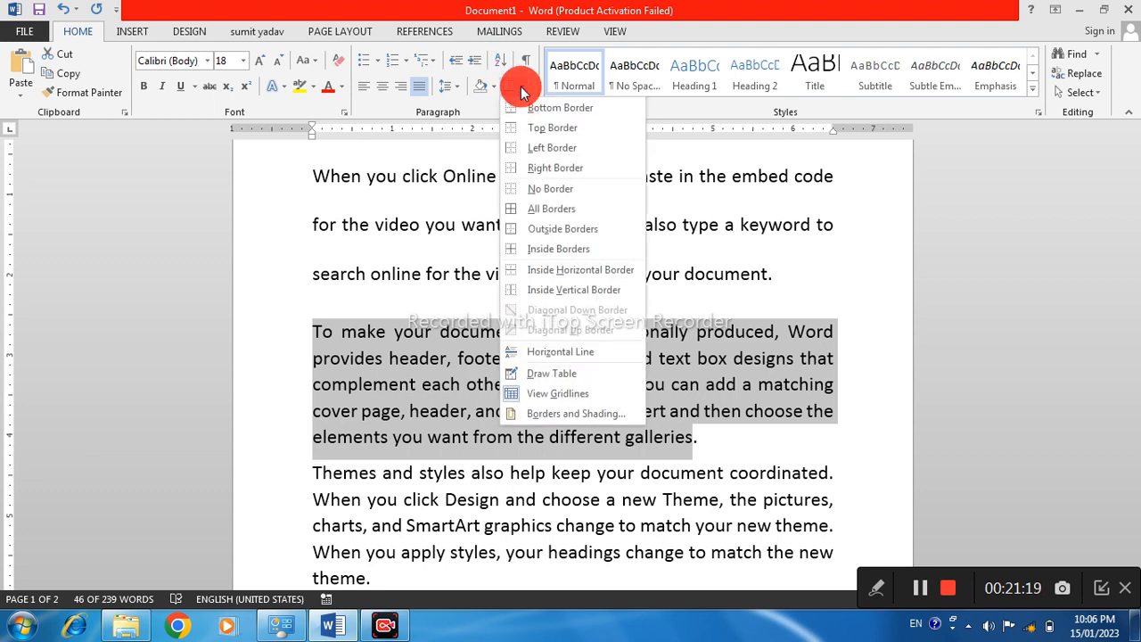
{"action": "left_click", "coordinate": [547, 214]}
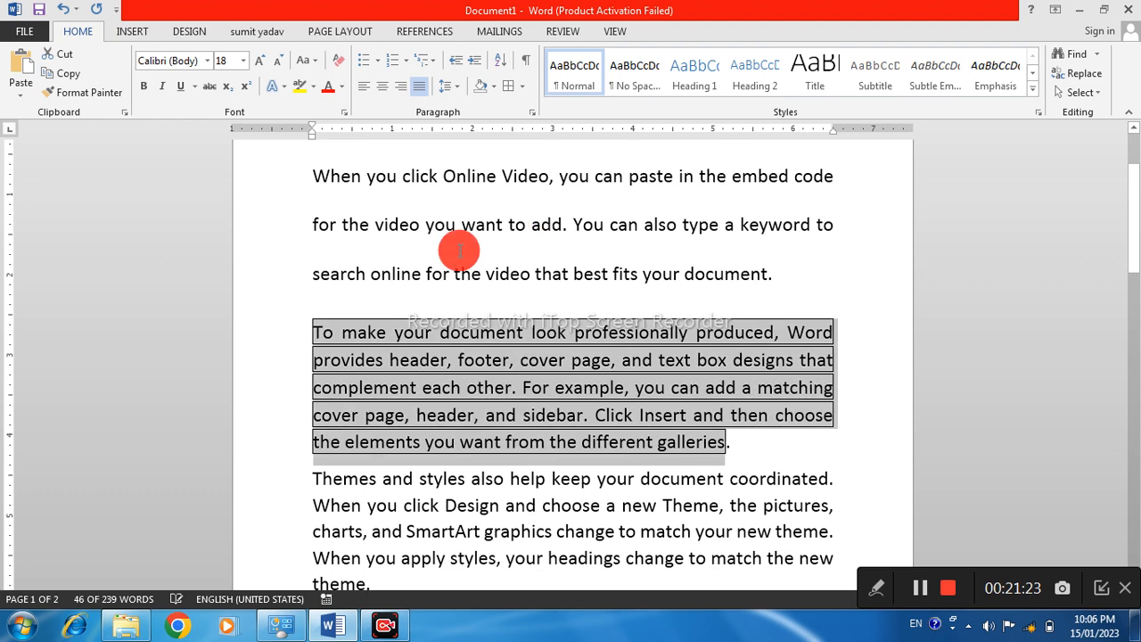
{"action": "scroll", "coordinate": [468, 276], "scroll_direction": "down", "scroll_amount": 2}
{"action": "left_click", "coordinate": [479, 257]}
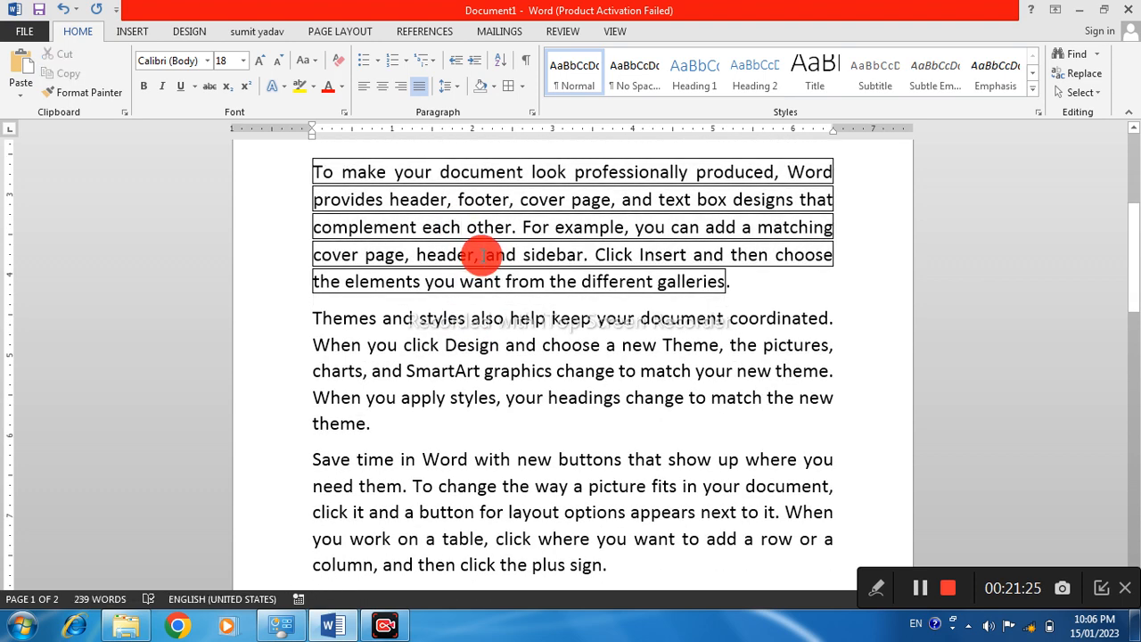
{"action": "left_click", "coordinate": [460, 226]}
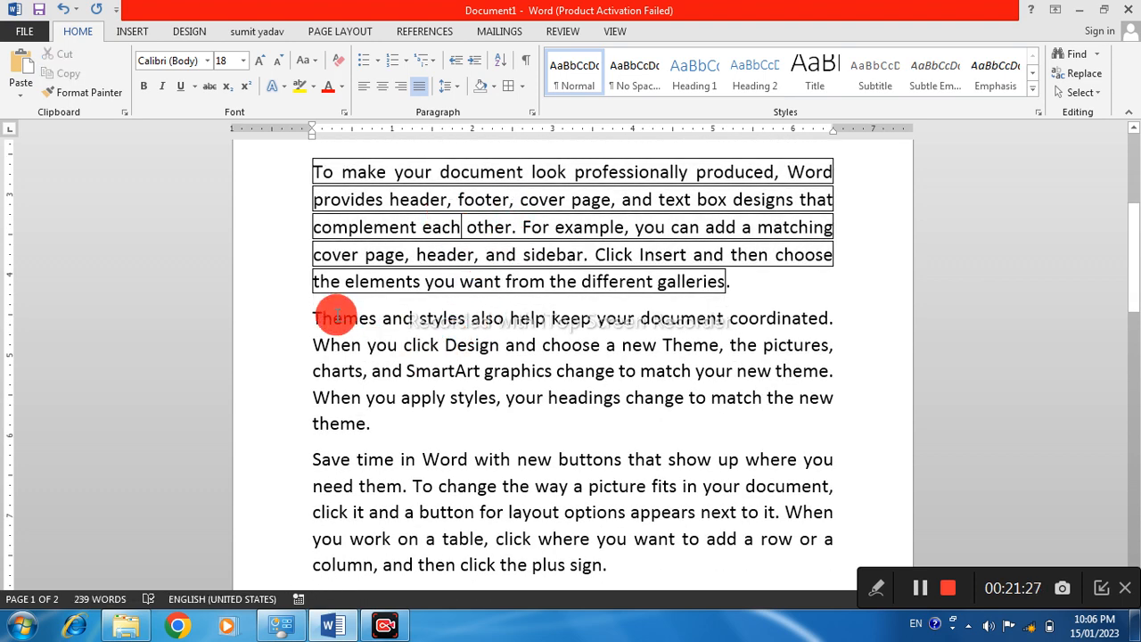
Add a right border and a left border to the third paragraph, starting with "Themes and styles"
{"action": "left_click_drag", "start_coordinate": [311, 318], "coordinate": [407, 433]}
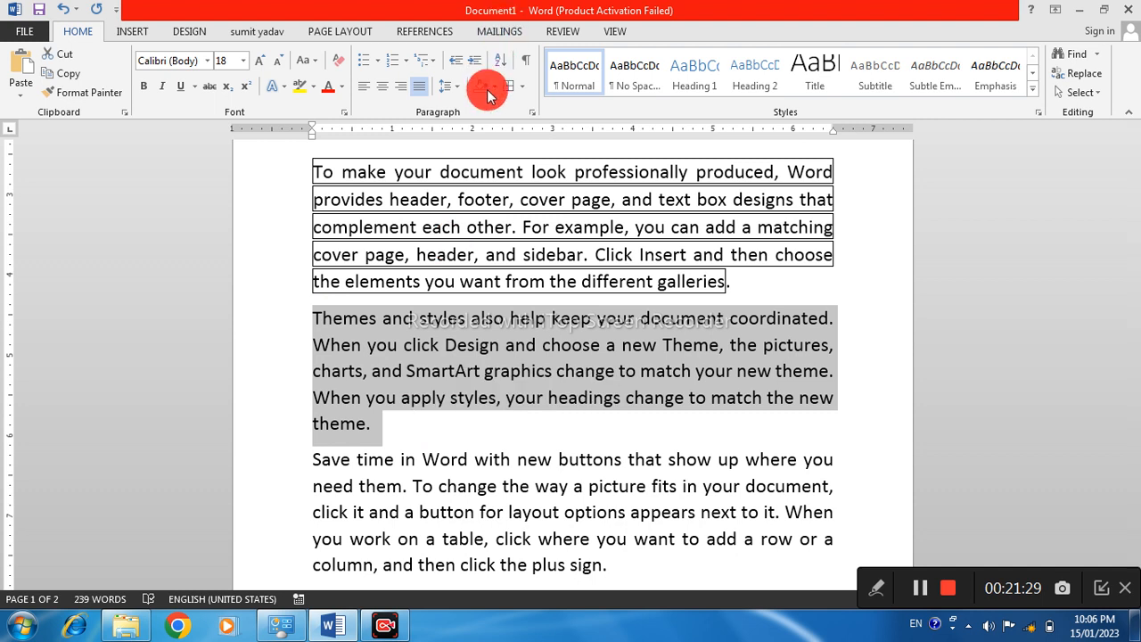
{"action": "left_click", "coordinate": [522, 86]}
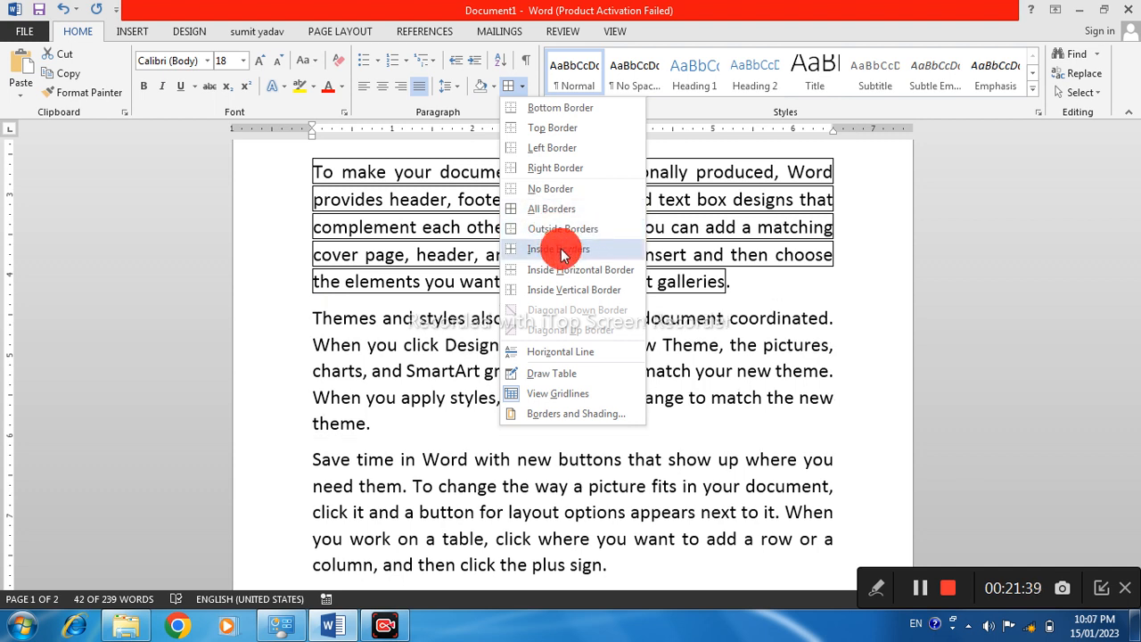
{"action": "left_click", "coordinate": [551, 174]}
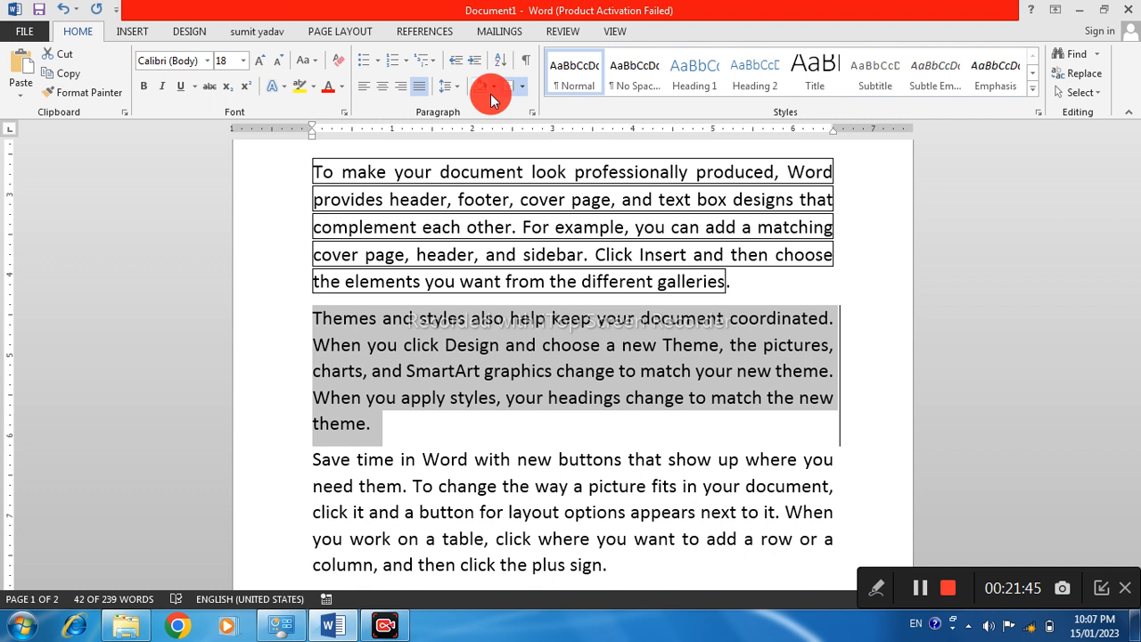
{"action": "left_click", "coordinate": [522, 87]}
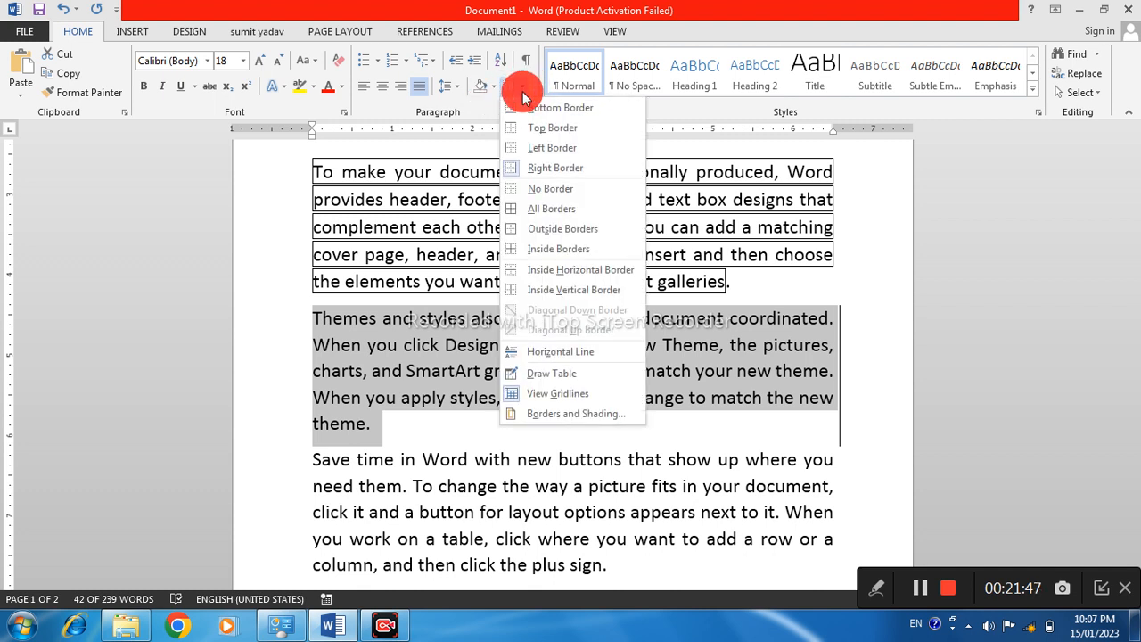
{"action": "left_click", "coordinate": [539, 149]}
{"action": "left_click", "coordinate": [474, 372]}
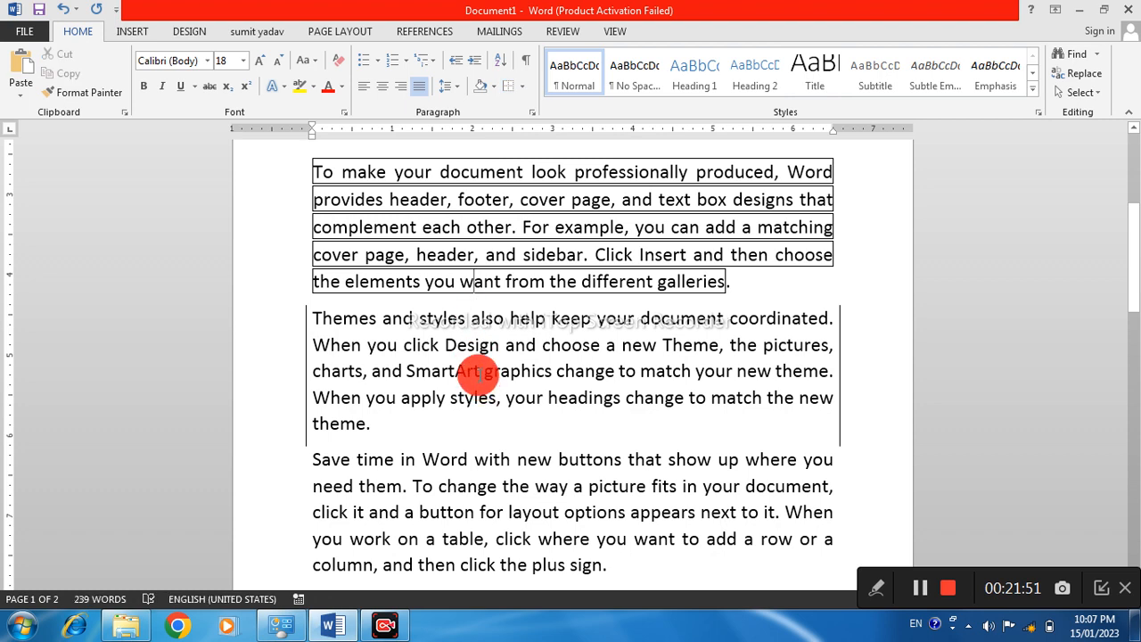
{"action": "scroll", "coordinate": [476, 379], "scroll_direction": "up", "scroll_amount": 3}
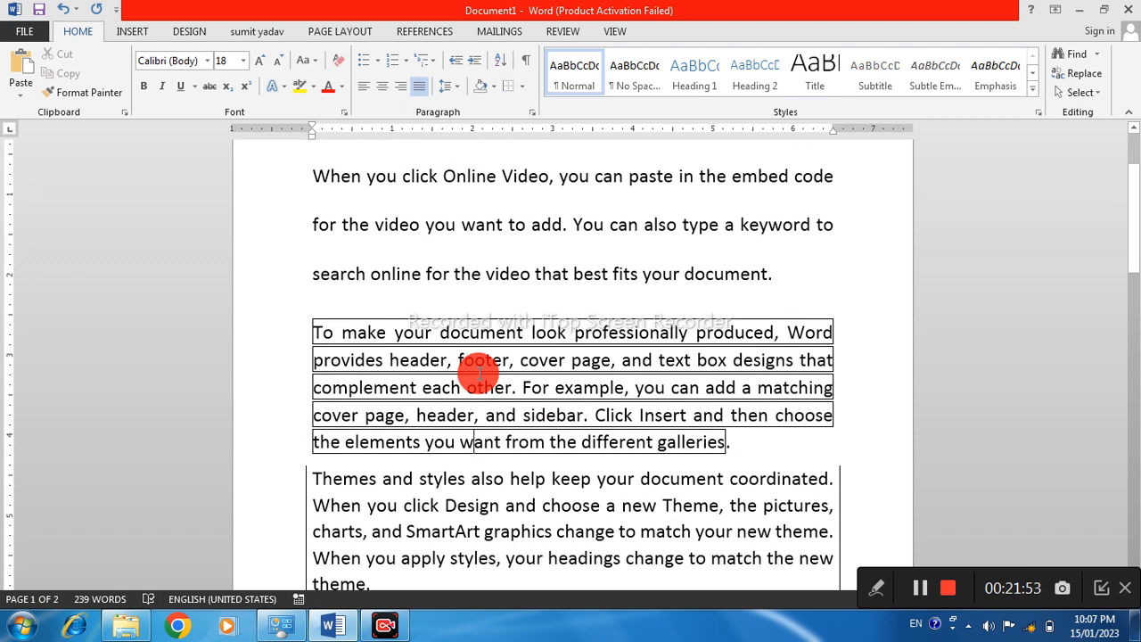